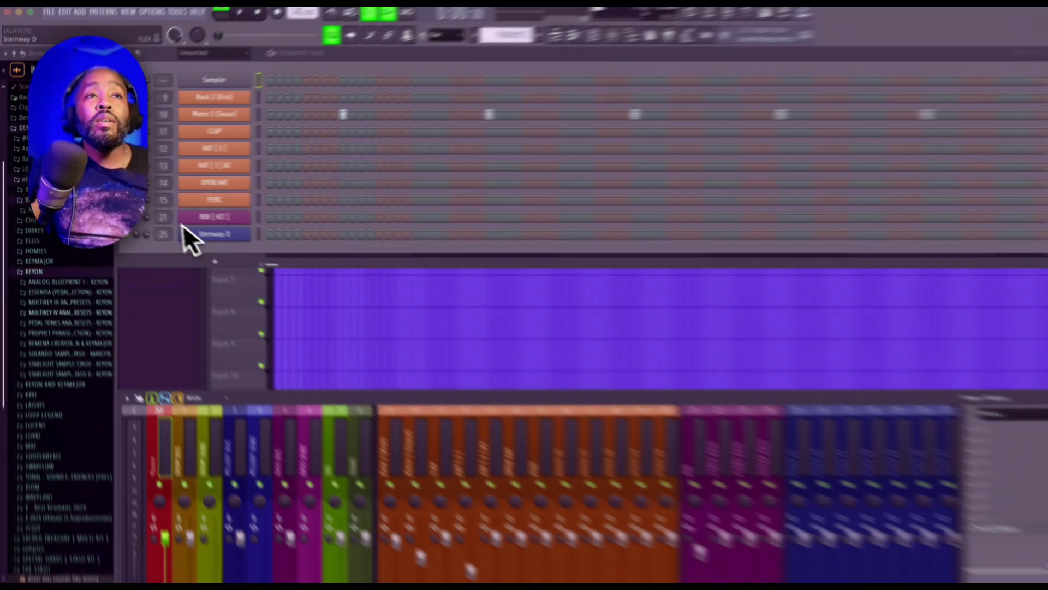
Open the piano roll of the Steinway D channel.
click(207, 232)
right_click(453, 302)
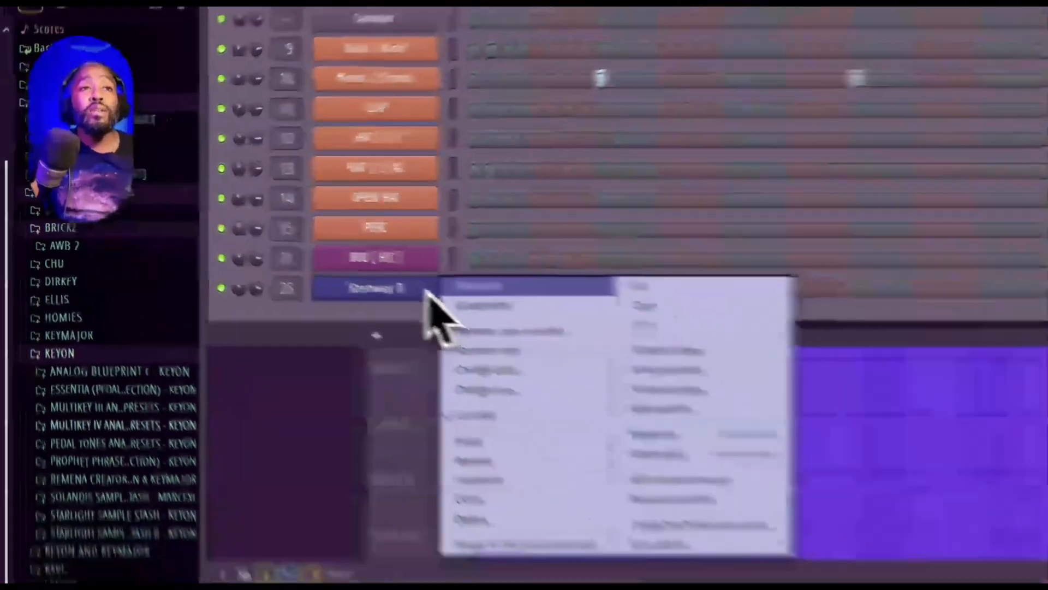
click(537, 301)
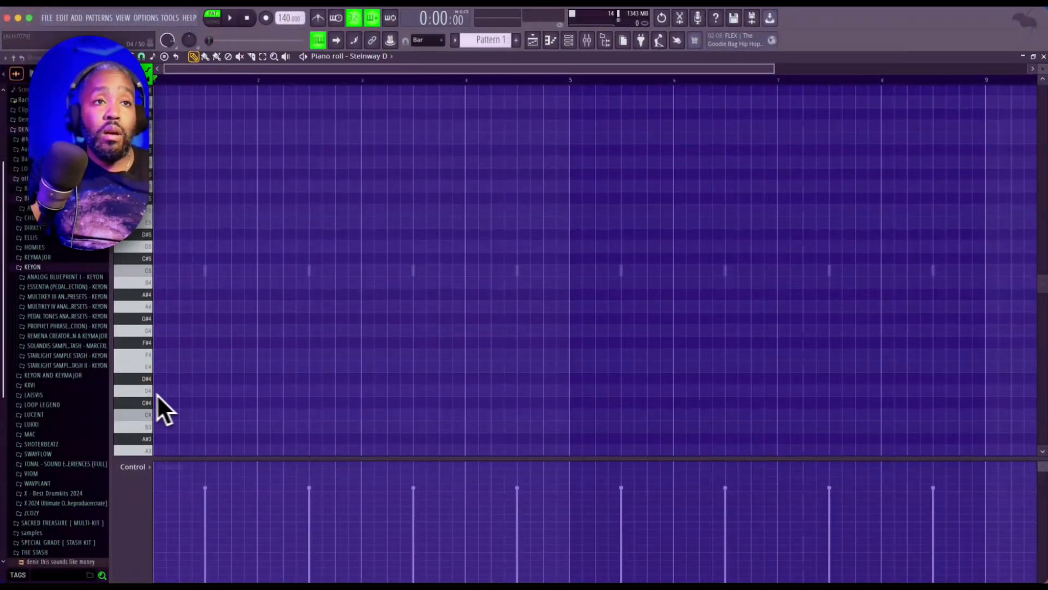
Draw a D#4 note at bar 1 and stretch it to two bars long.
click(157, 379)
scroll(158, 379, down, 3)
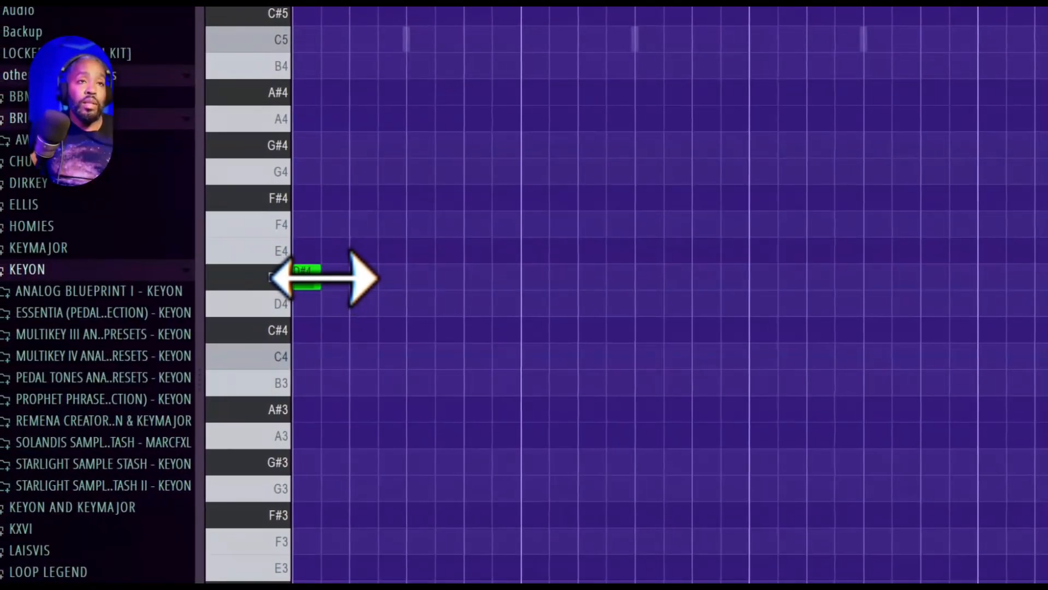
drag(322, 278, 742, 311)
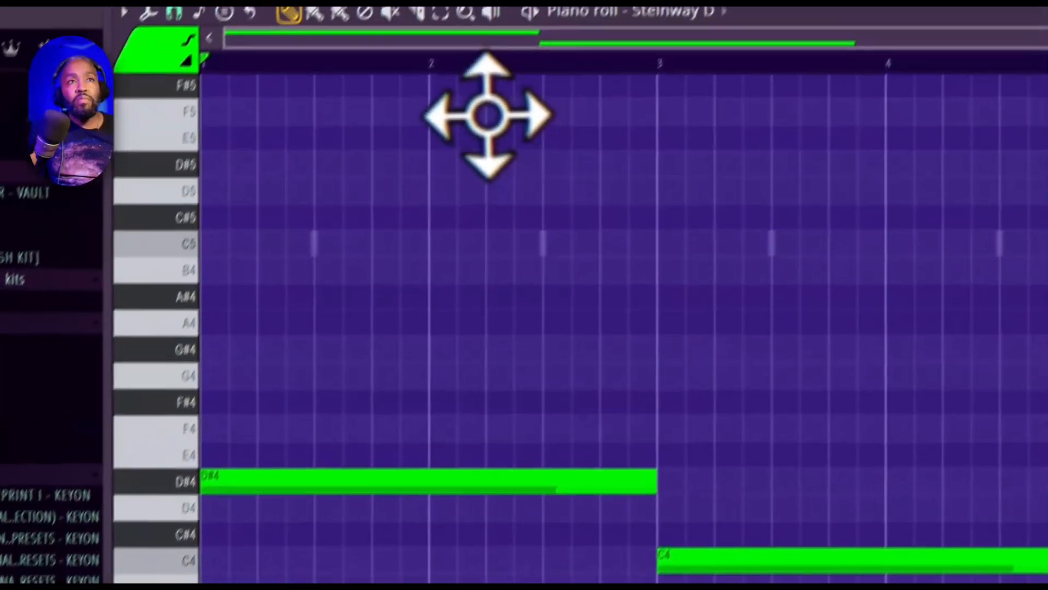
Complete the root line with two-bar notes on B3, C#4 and A#3 after the D#4, and play it back.
click(516, 19)
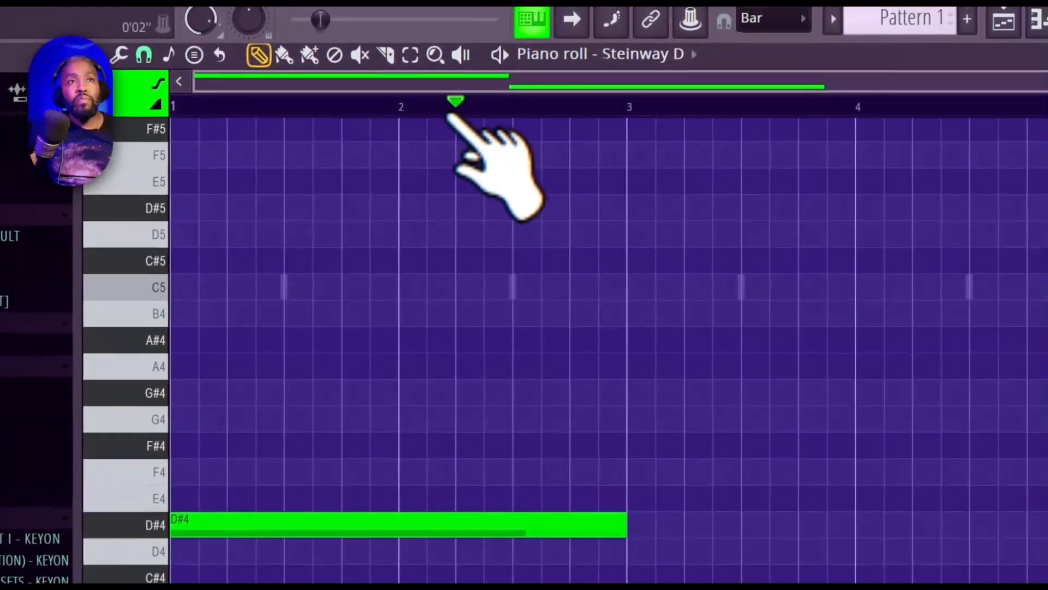
key(space)
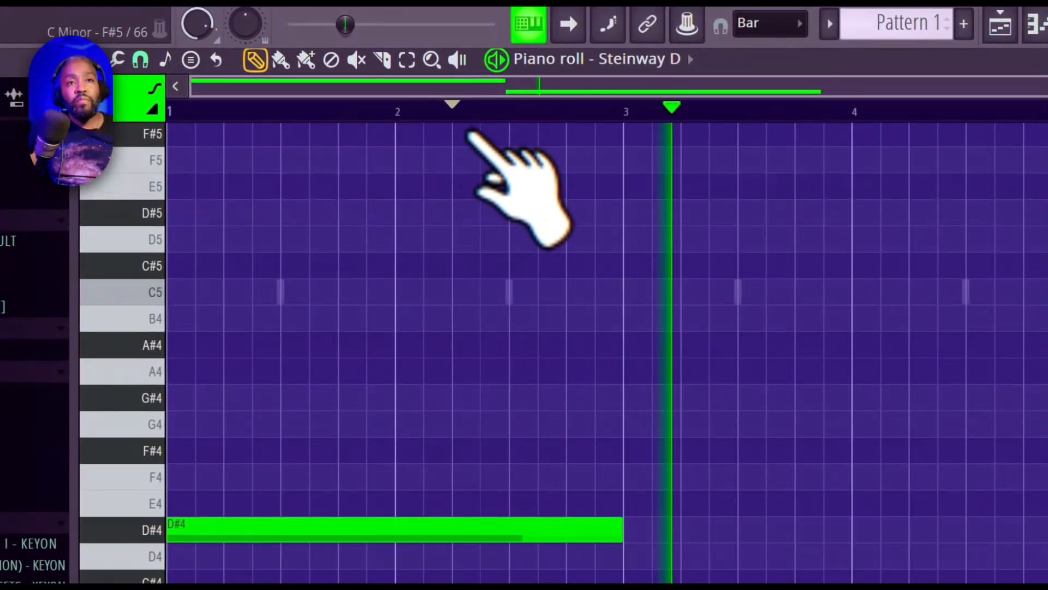
key(space)
drag(414, 489, 388, 502)
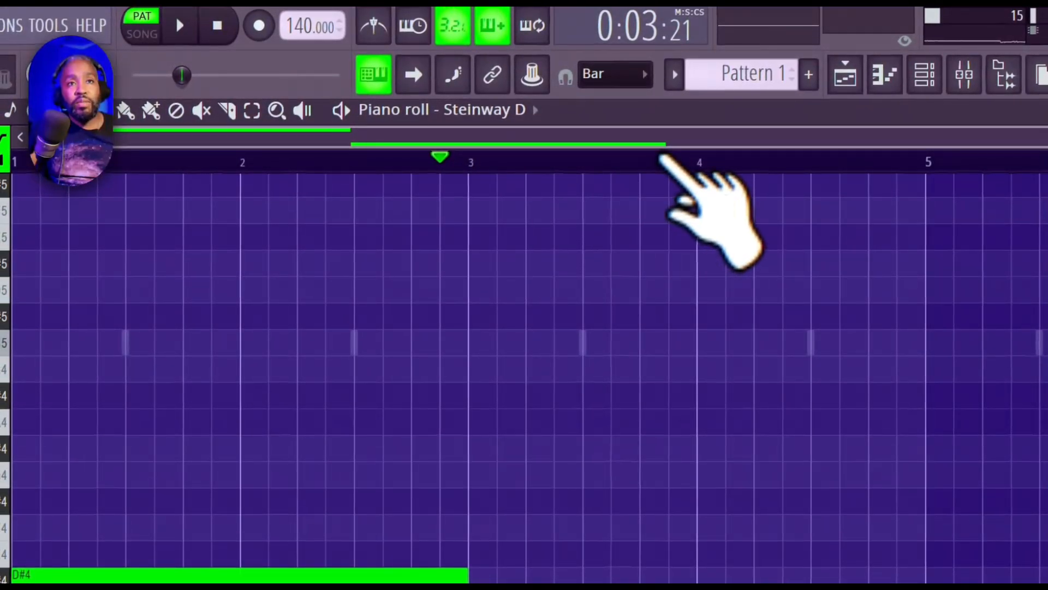
key(space)
key(space)
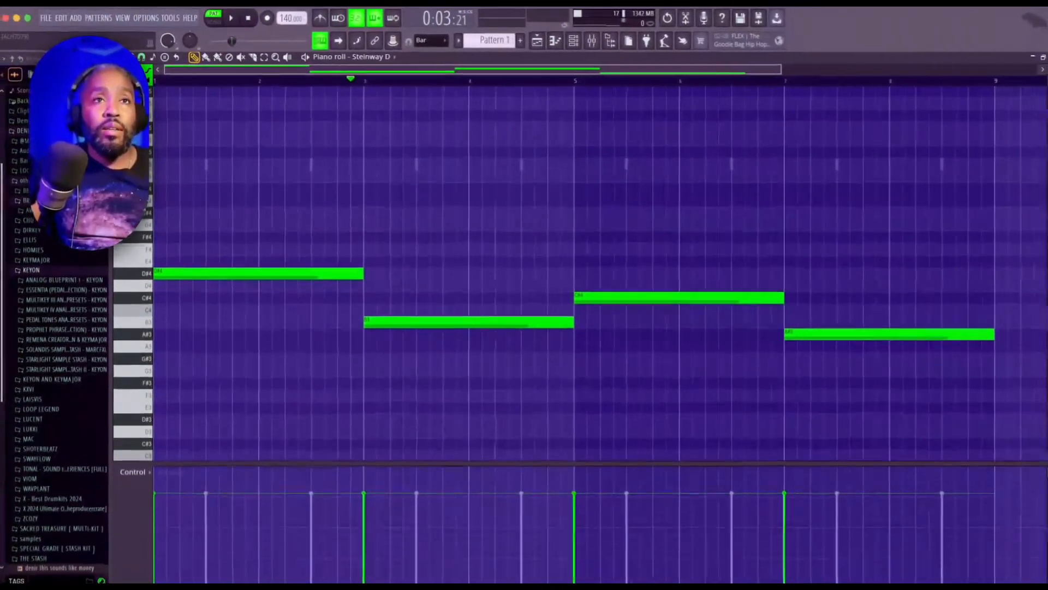
key(space)
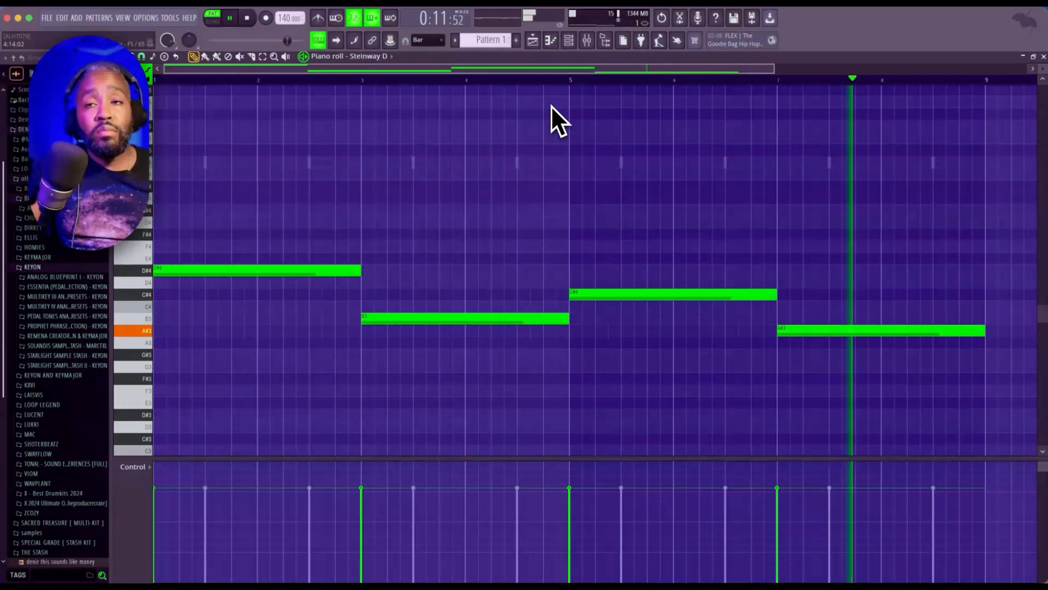
key(space)
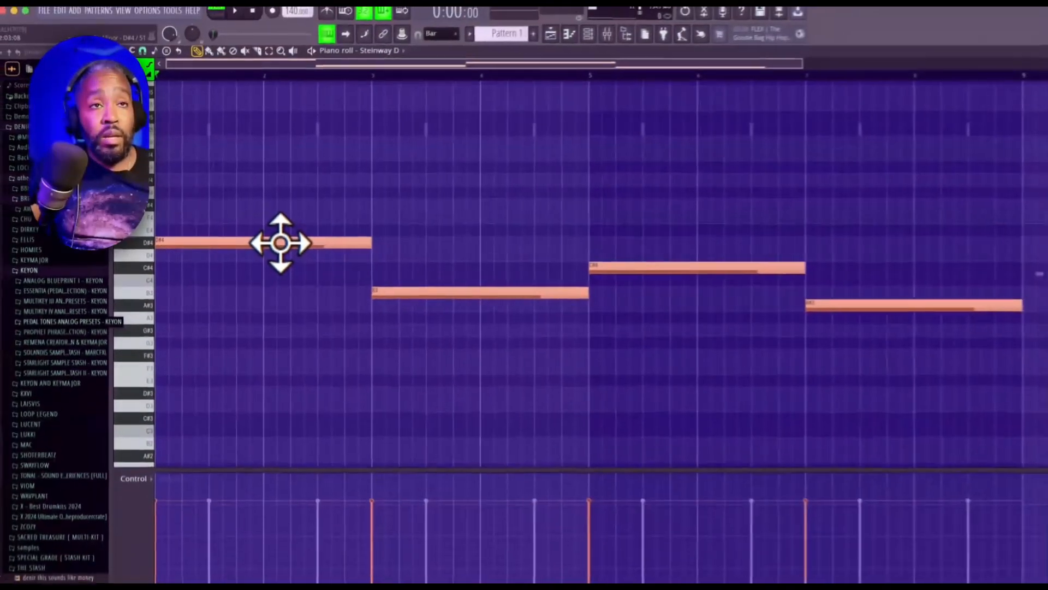
Raise a duplicate of the four root notes by seven semitones to add their fifths, and play the result.
key(shift+Up)
key(shift+Up)
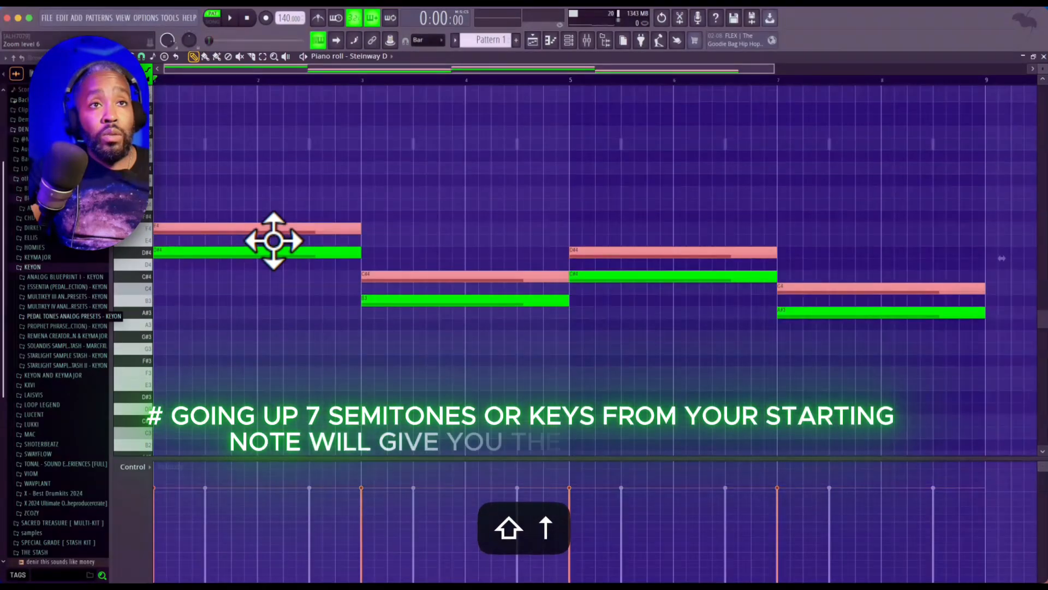
key(shift+Up)
key(shift+Up)
key(shift+Up)
key(shift+Up)
key(shift+Up)
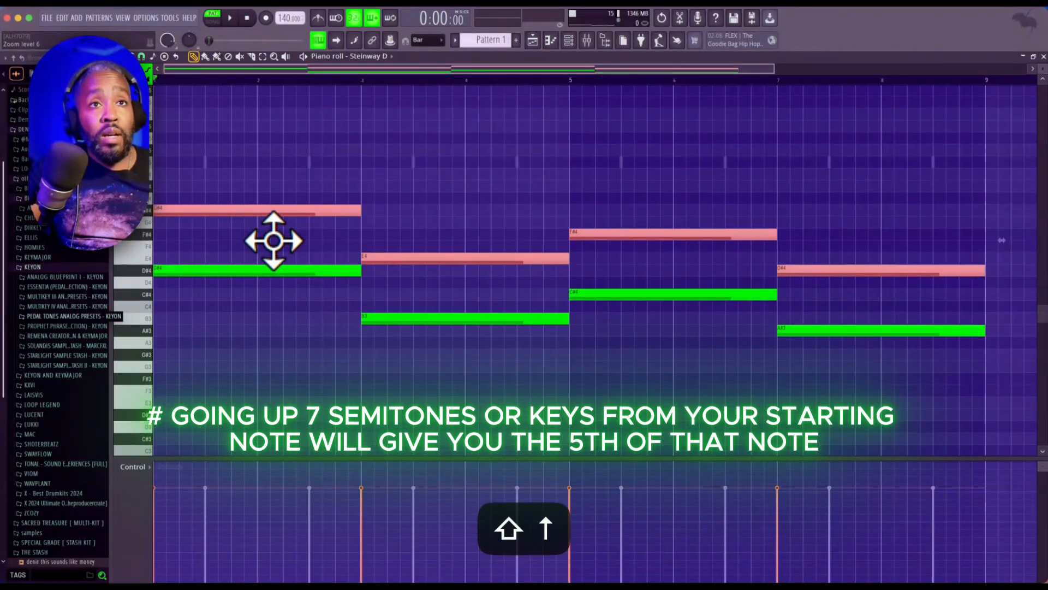
key(space)
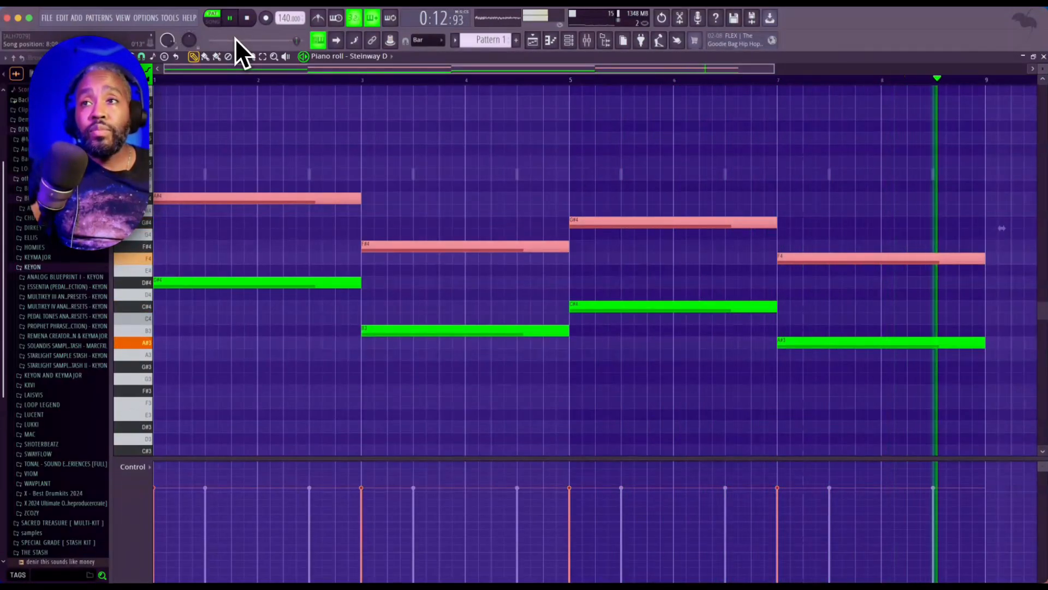
key(space)
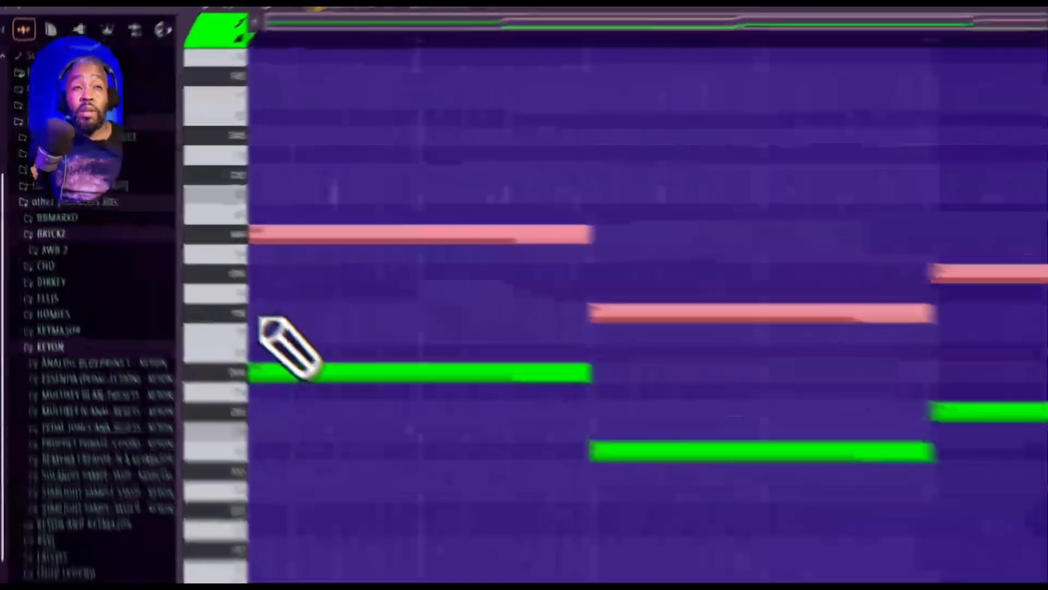
Add a minor third to the first chord by raising a copy of its D#4 note to F#4, comparing it with G4.
click(175, 248)
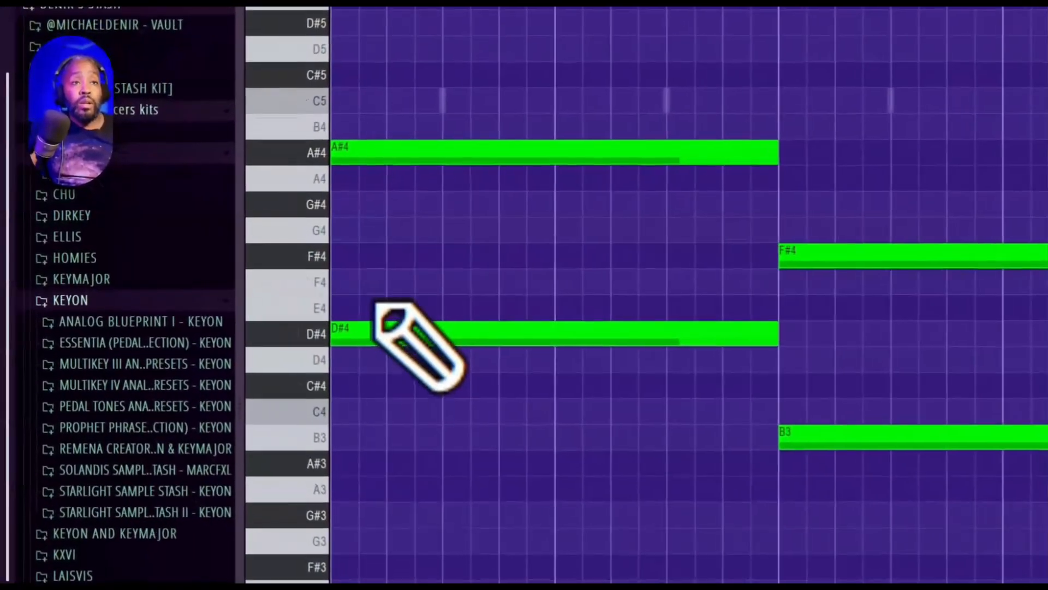
click(404, 335)
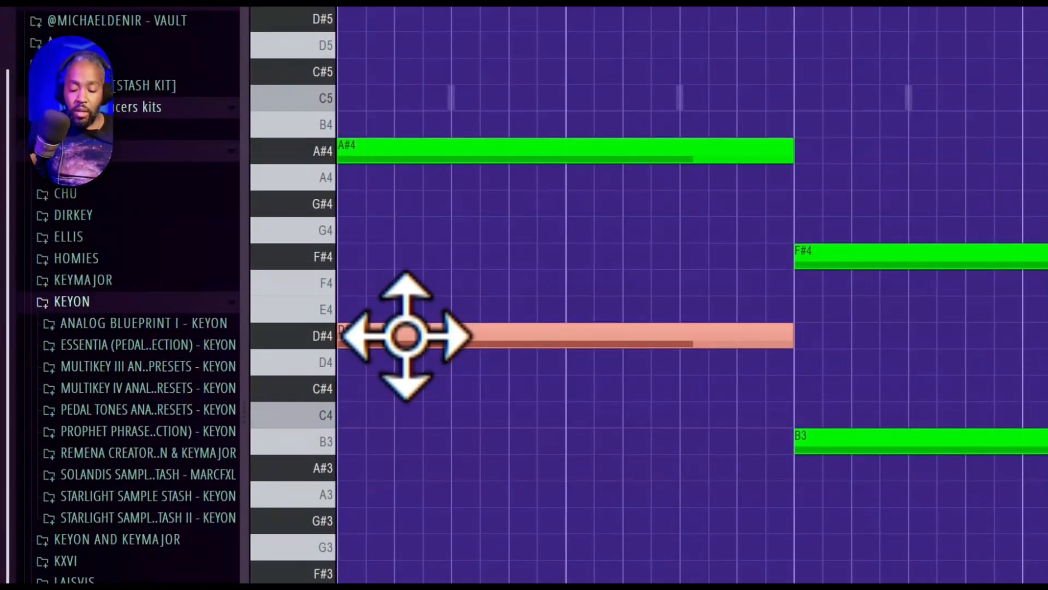
key(shift+Up)
key(shift+Up)
key(shift+Up)
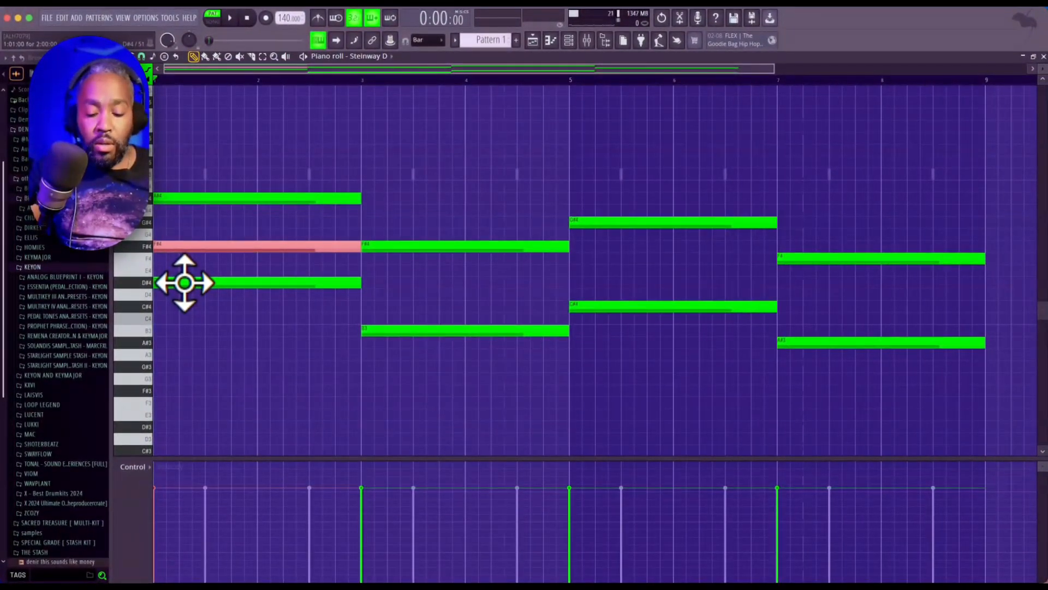
key(shift+Up)
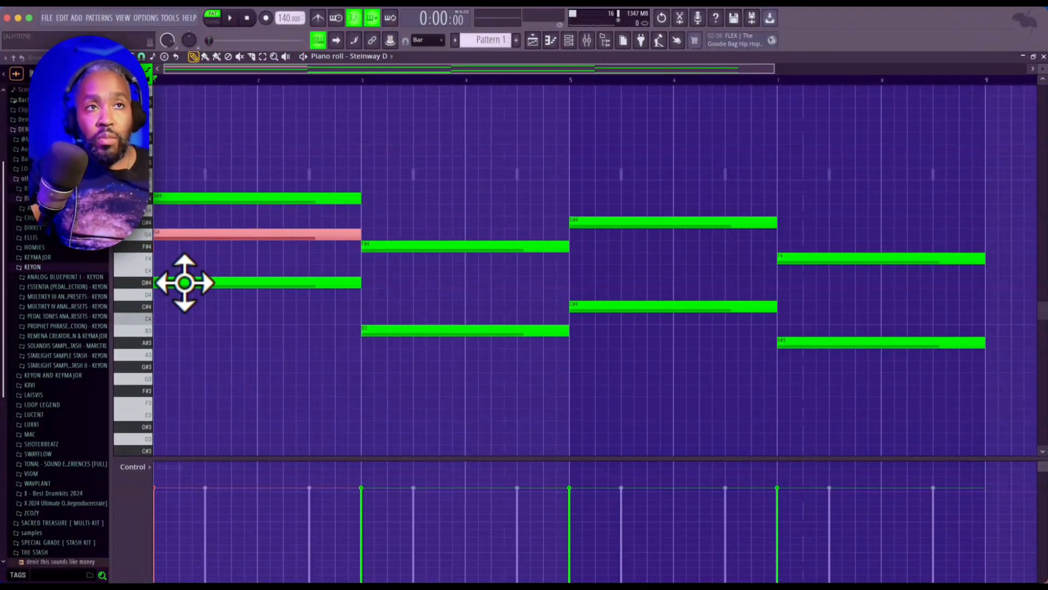
key(shift+Down)
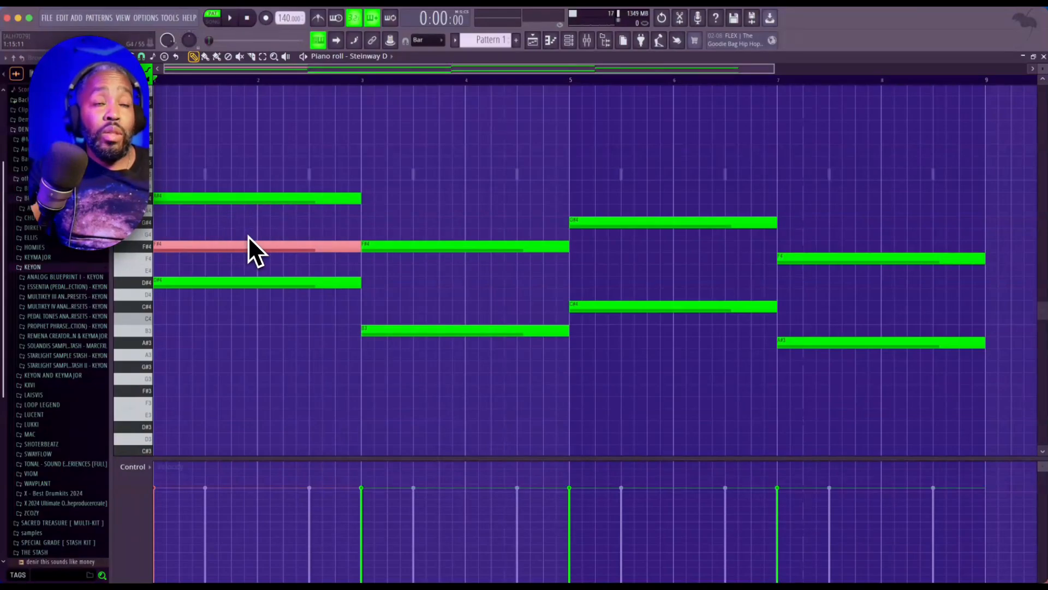
key(space)
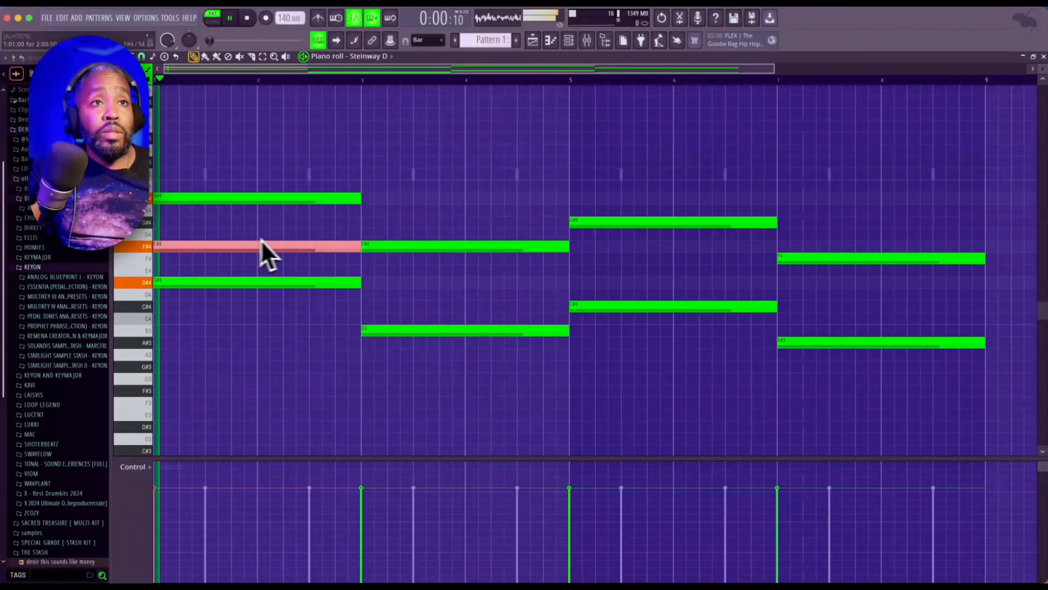
Add a two-bar D#4 note to the second chord at bar 3 and play it back.
click(369, 283)
key(space)
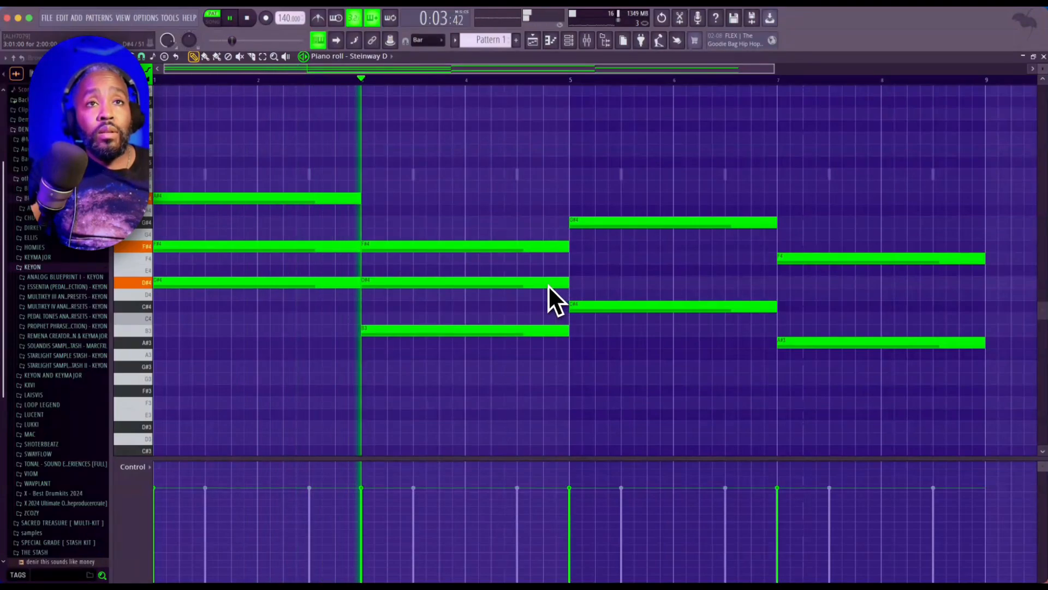
key(space)
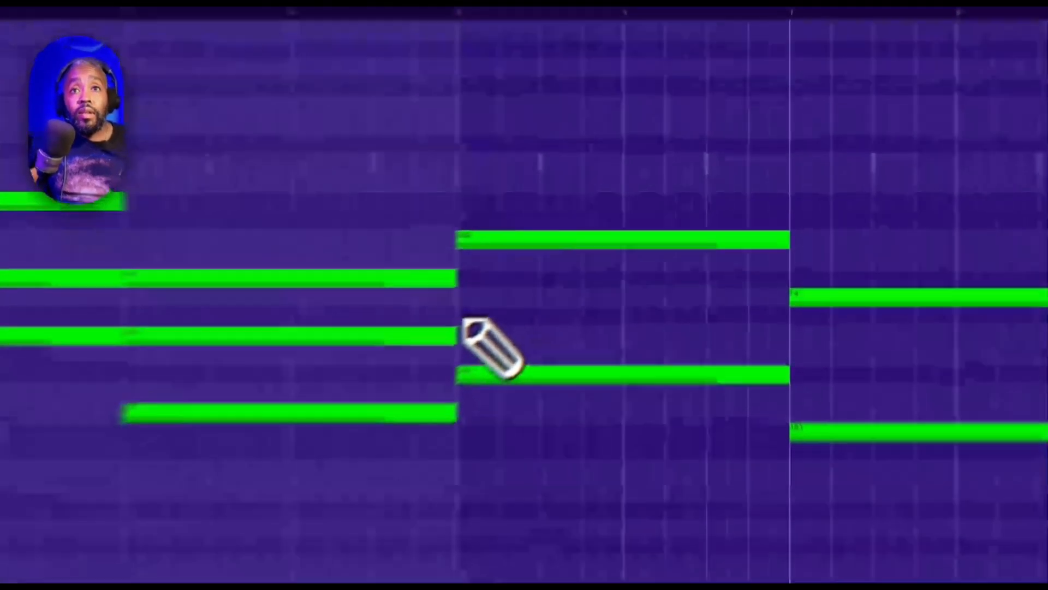
Add two-bar thirds to the last two chords, F4 at bar 5 and D4 at bar 7, and play them.
click(577, 259)
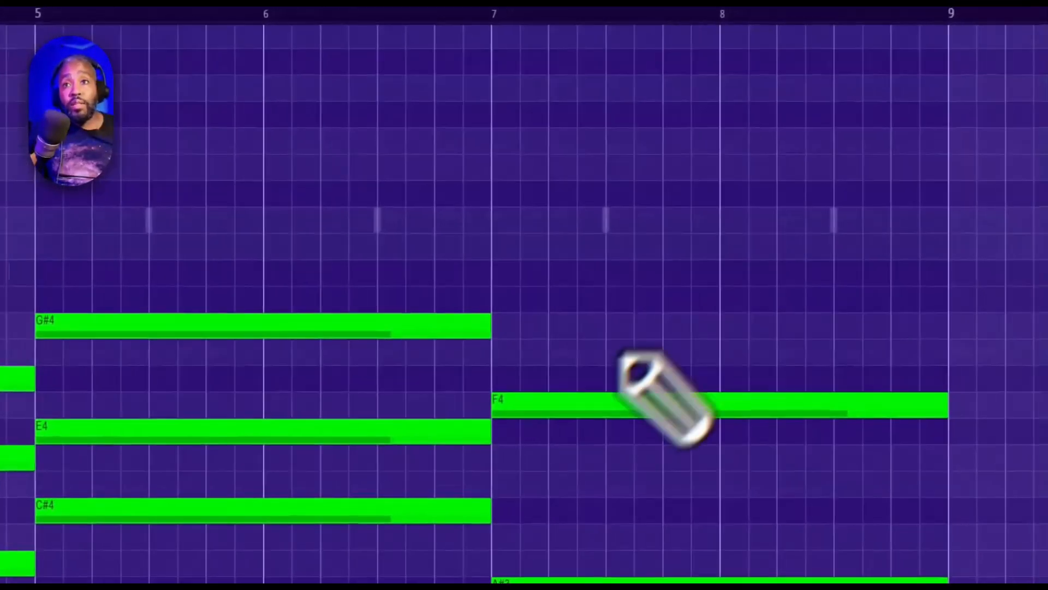
click(598, 459)
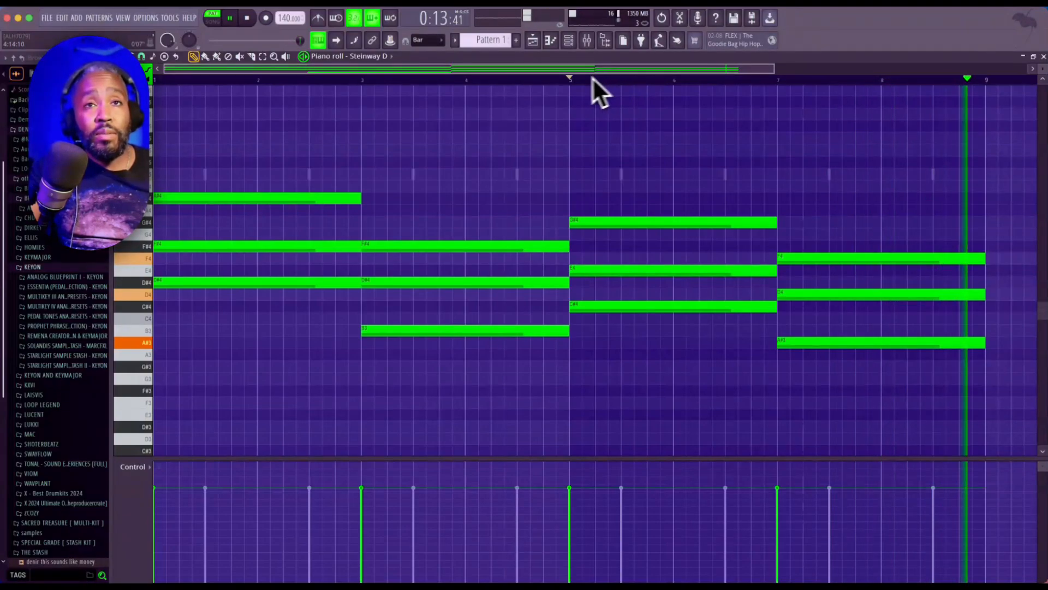
key(space)
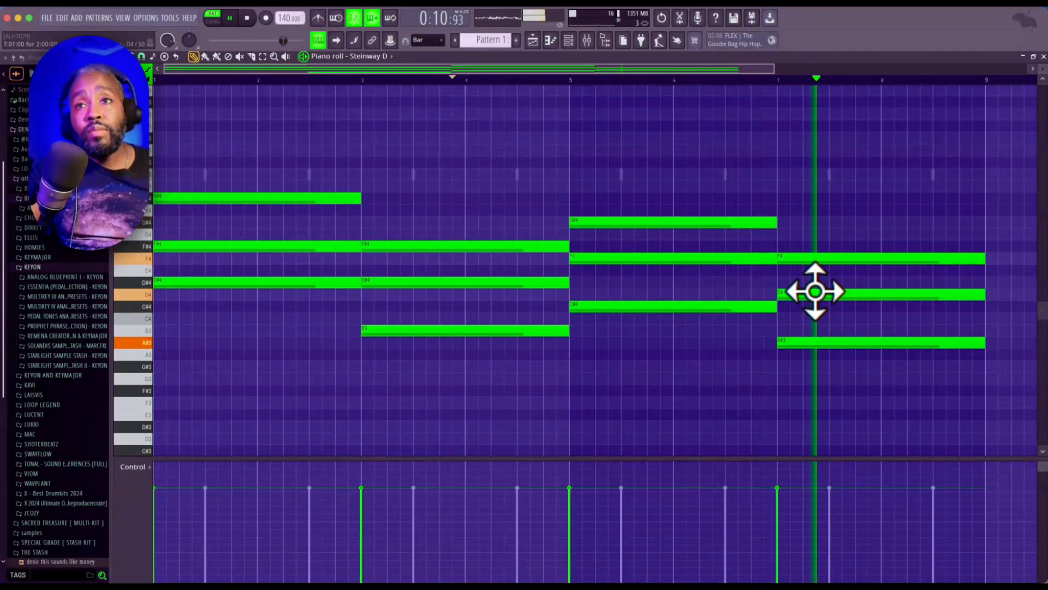
key(space)
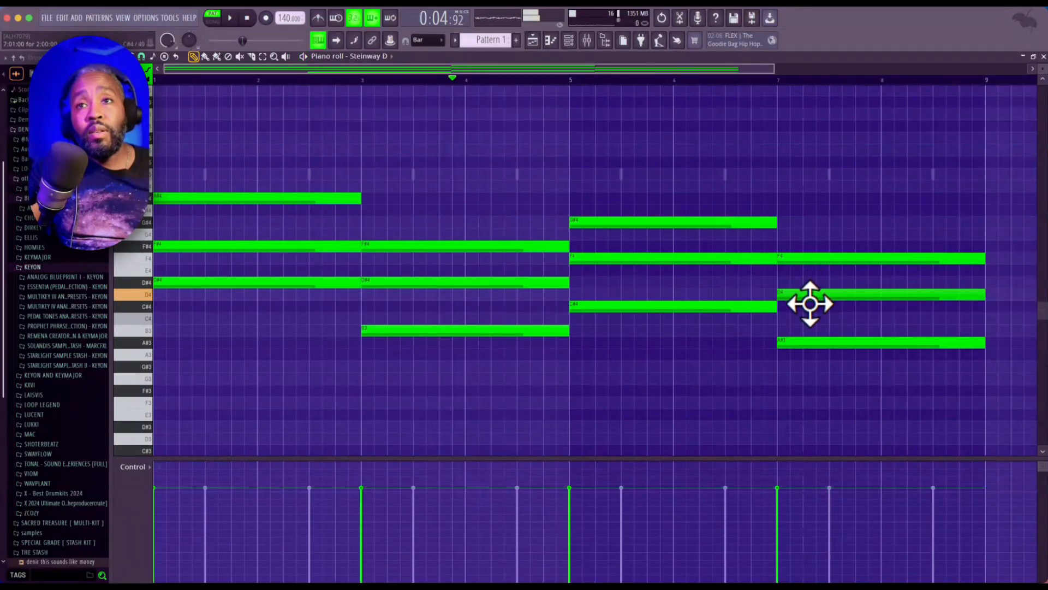
Try the last chord as a minor by lowering its middle note to C#4 and play it back.
drag(810, 303, 809, 307)
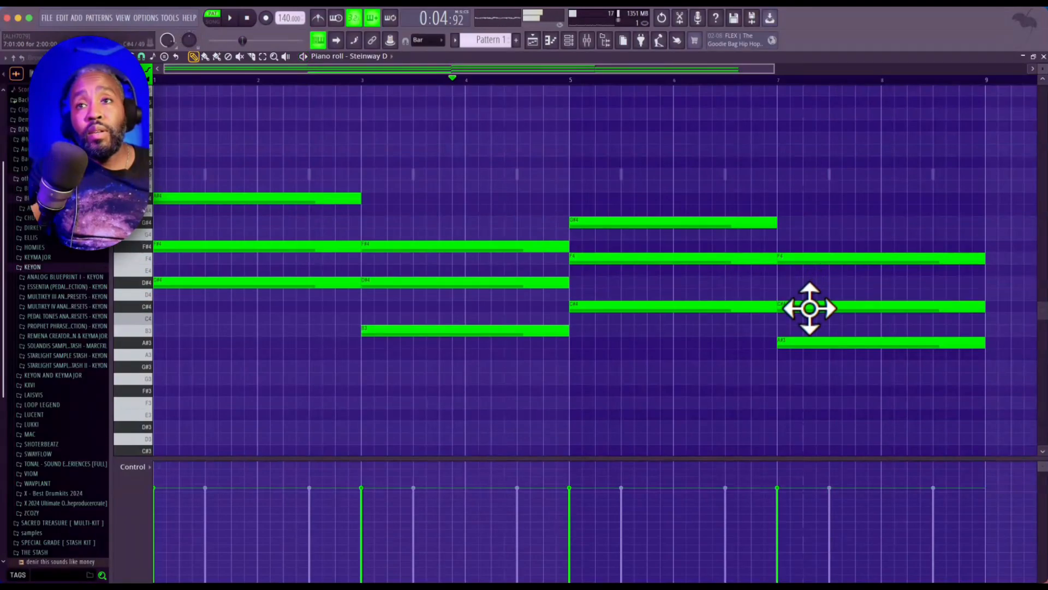
key(space)
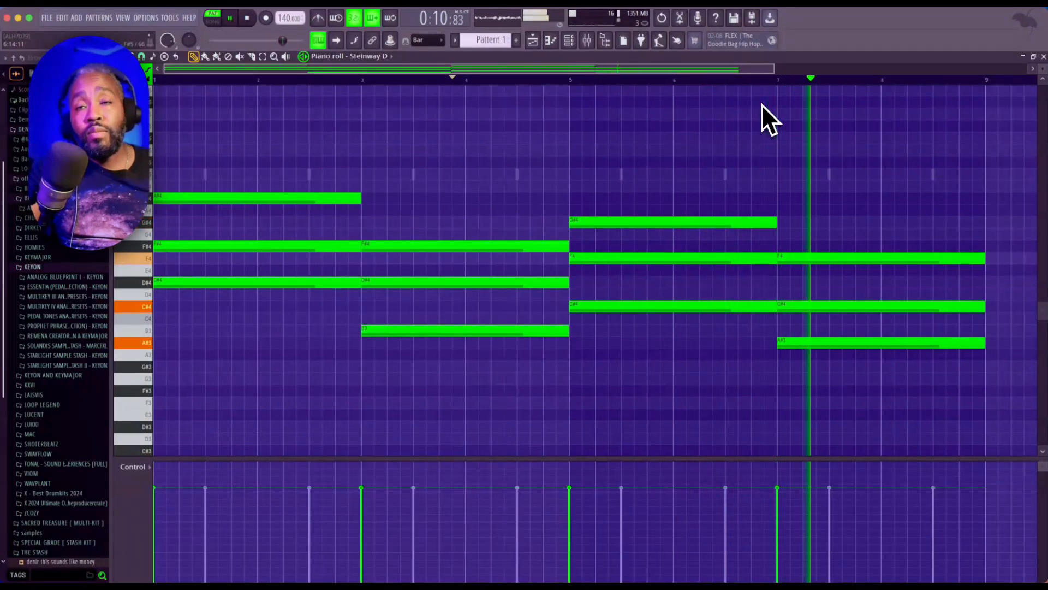
key(space)
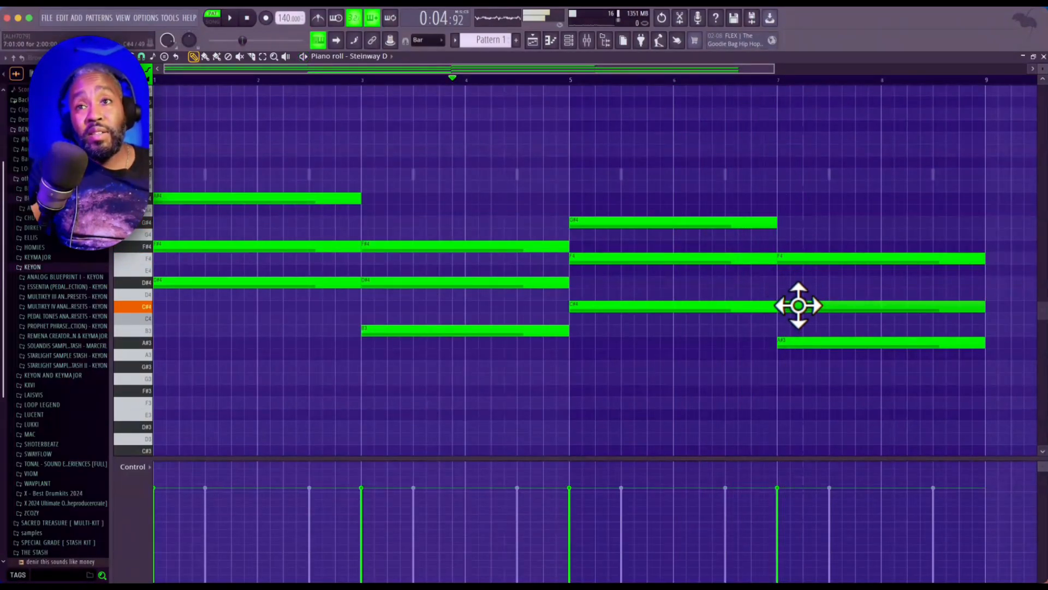
Raise the last chord's middle note to D4 and play the change into that chord.
drag(798, 305, 801, 295)
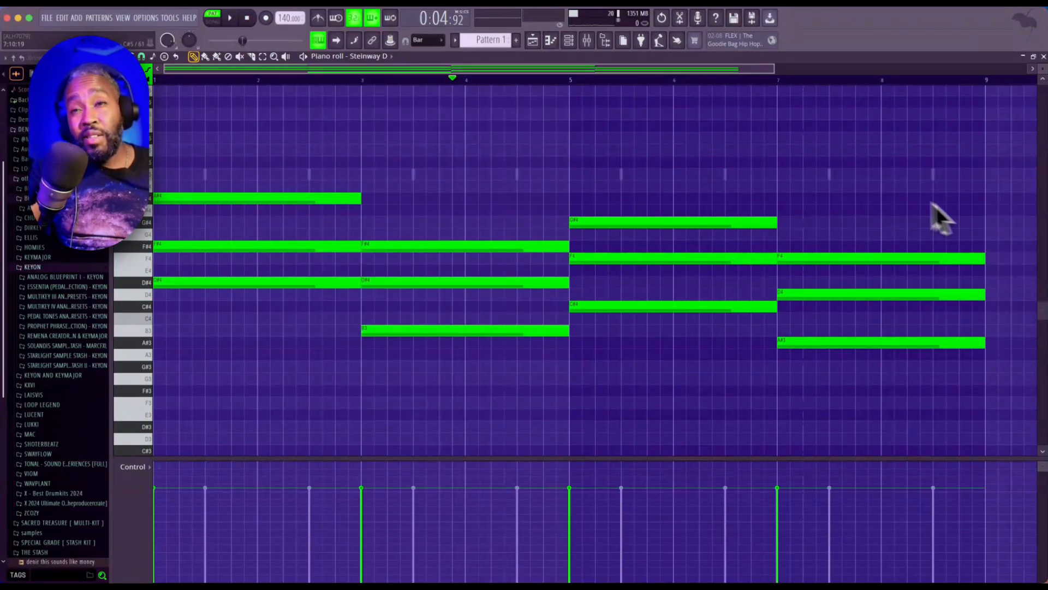
key(space)
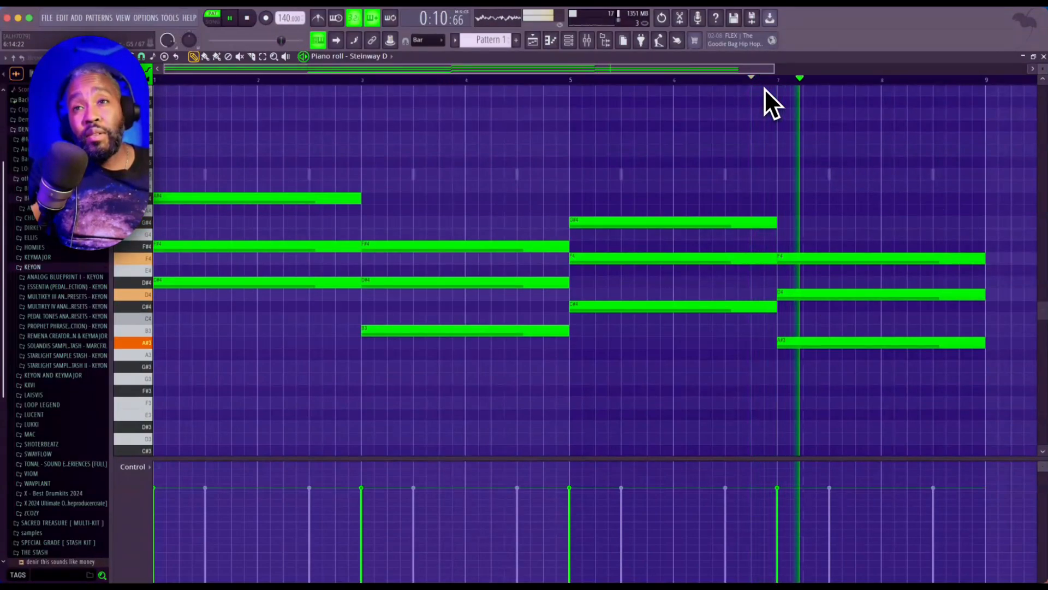
key(space)
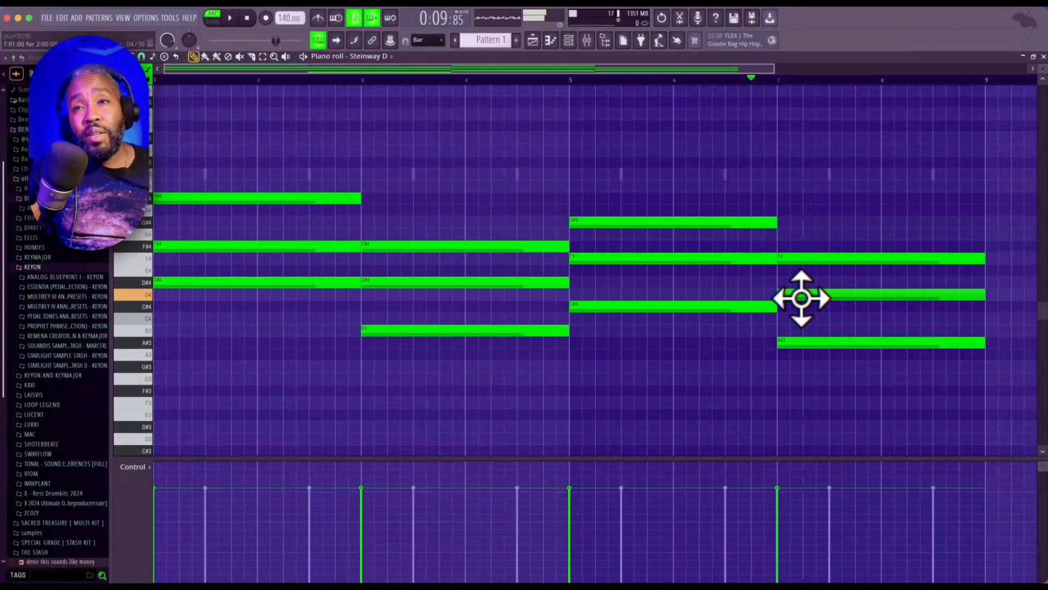
key(space)
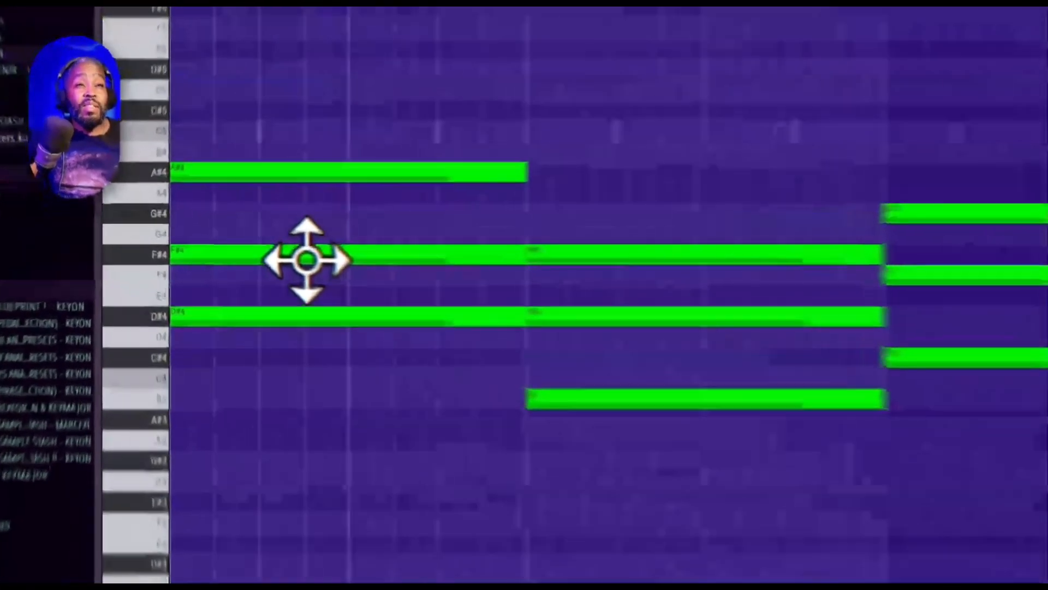
Lower the first chord's middle note to F4 and play the chord.
drag(233, 252, 233, 263)
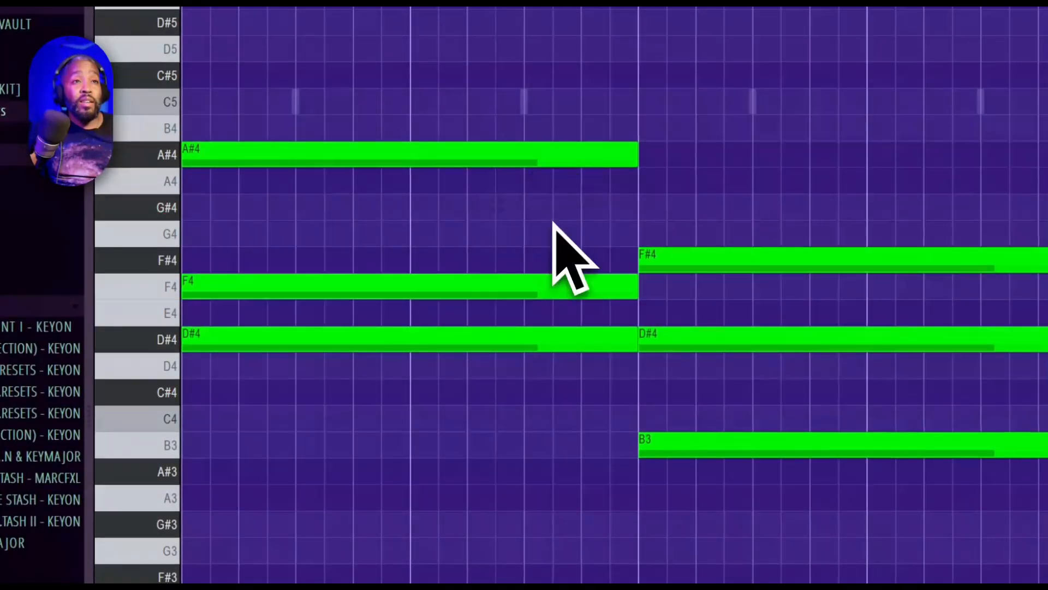
key(space)
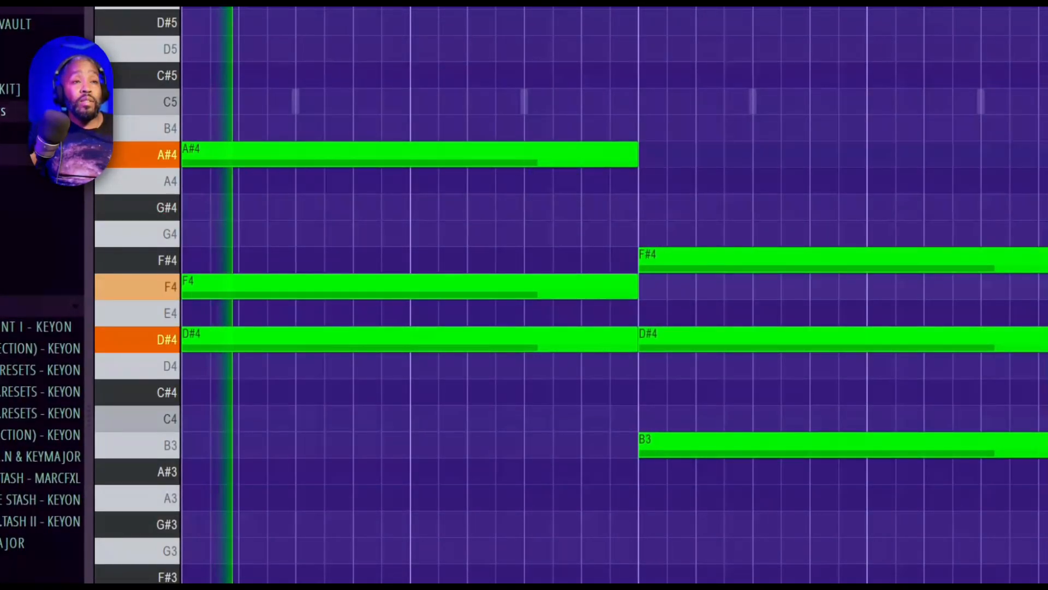
Try the first chord with its middle note raised to G#4 and play it back.
key(space)
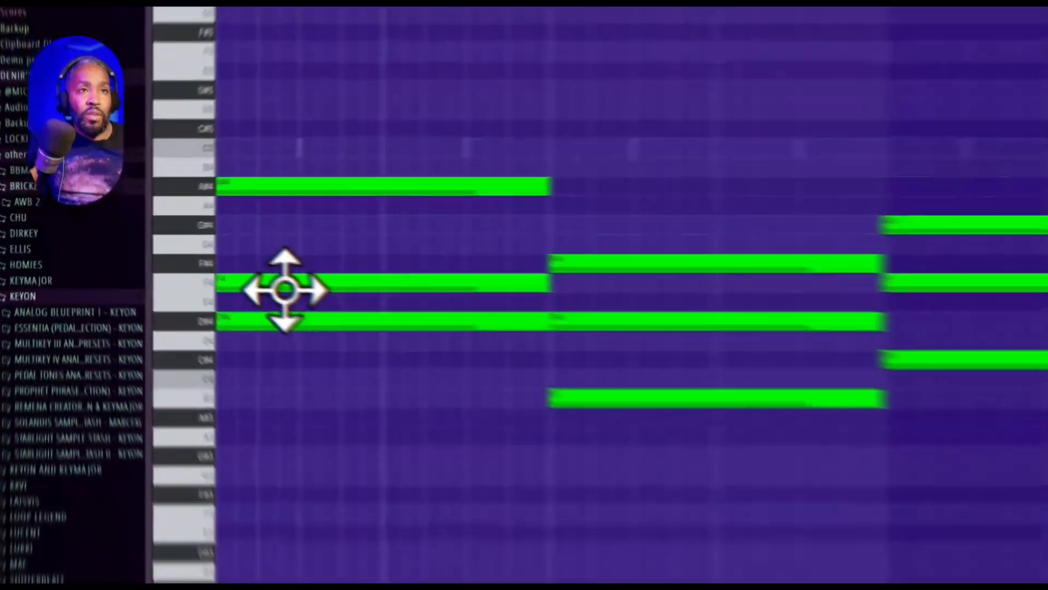
drag(195, 264, 190, 228)
drag(350, 238, 356, 223)
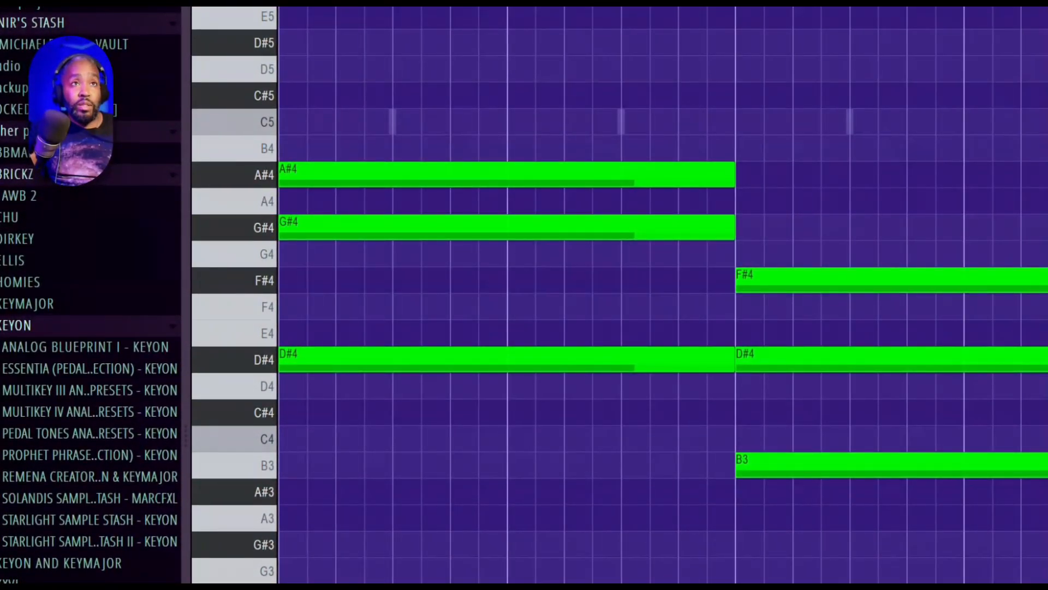
key(space)
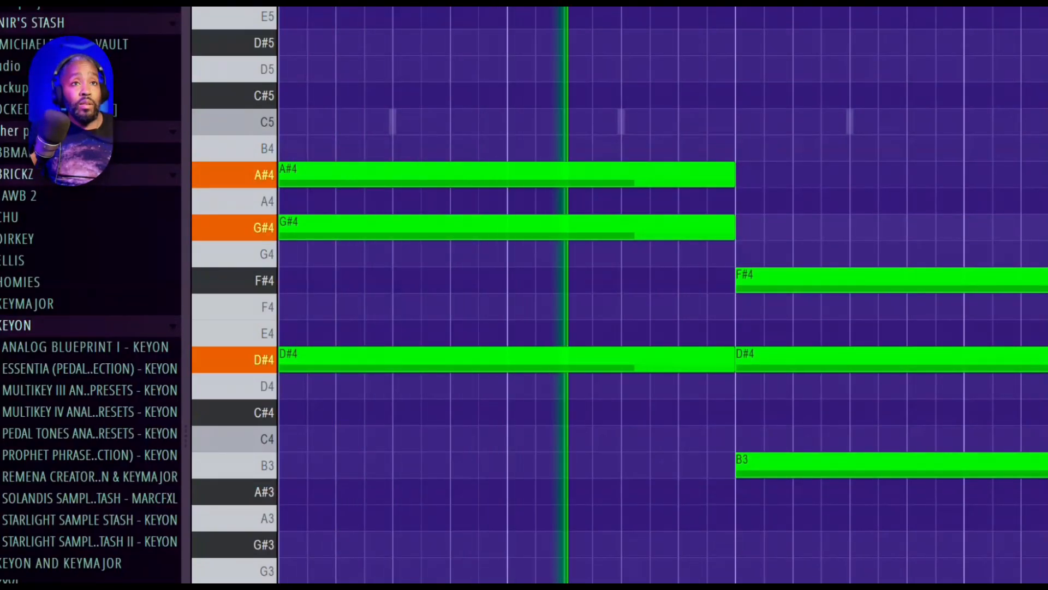
key(space)
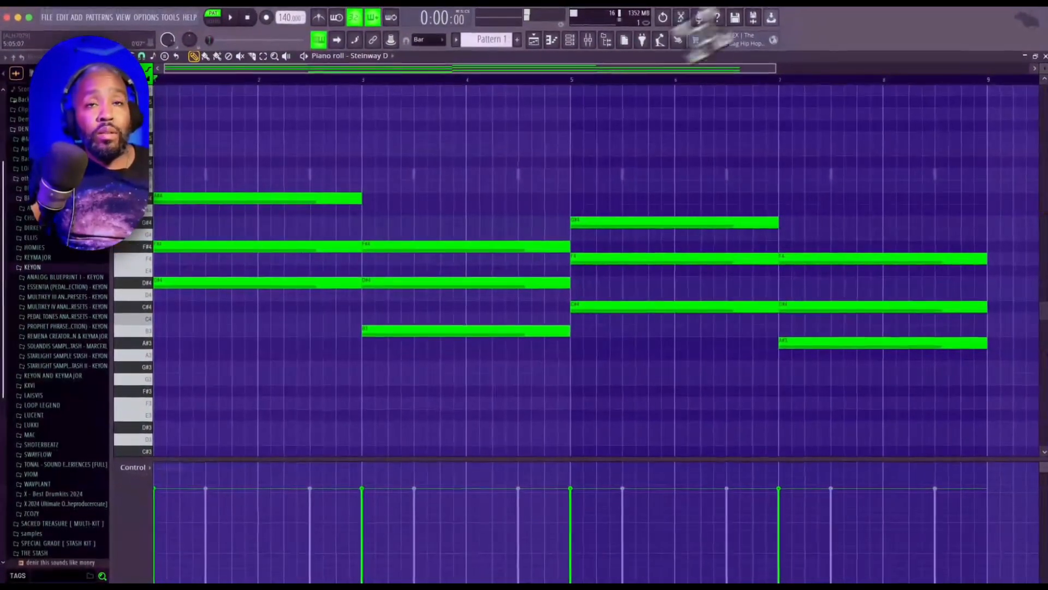
Duplicate the root notes of the first two chords one octave lower, at D#3 and B2.
drag(737, 66, 735, 81)
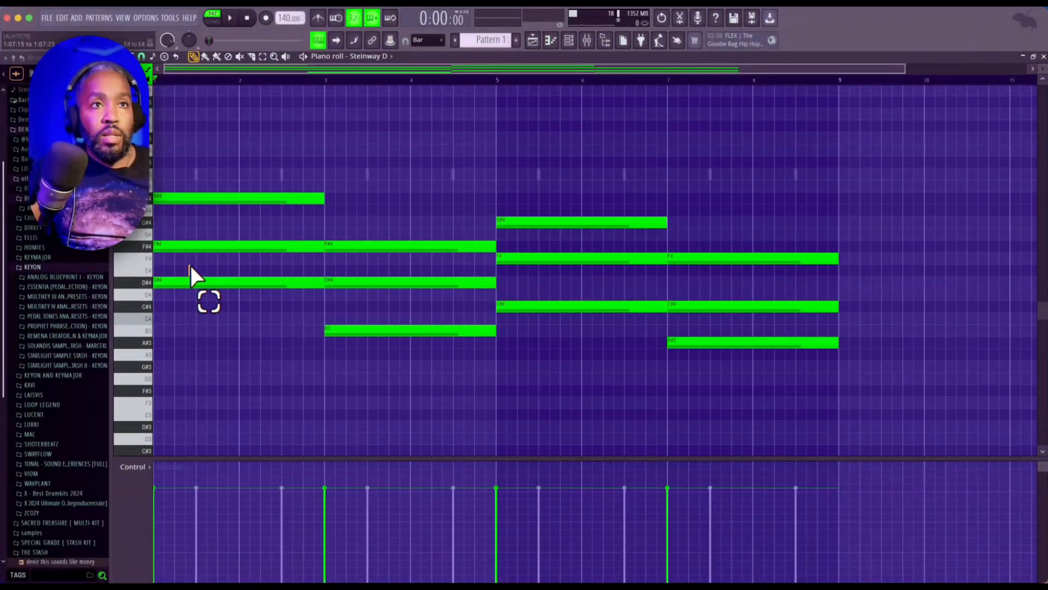
drag(191, 265, 214, 294)
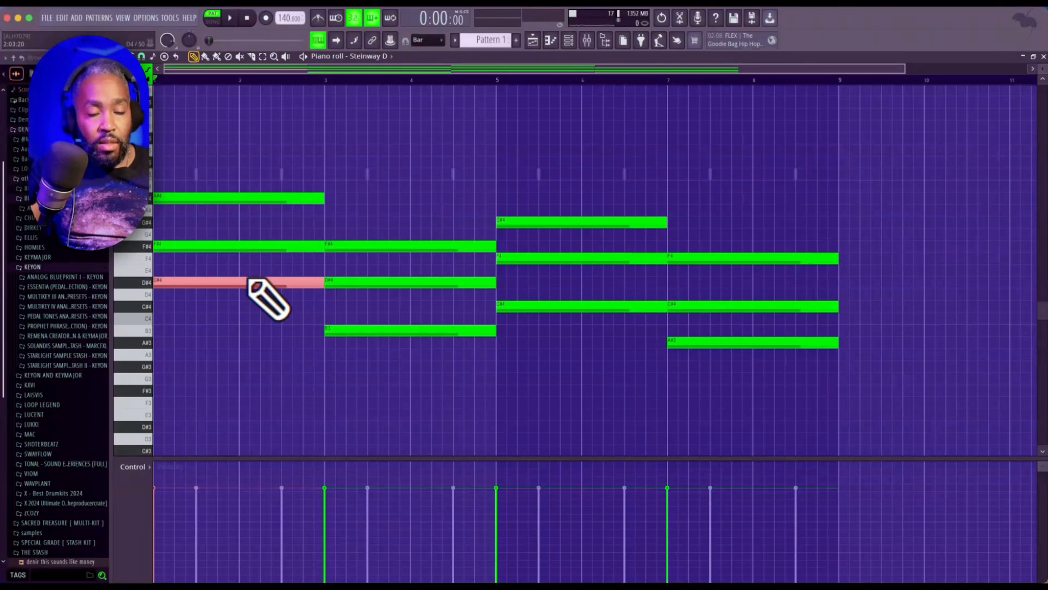
ctrl+click(343, 328)
ctrl+shift+click(259, 283)
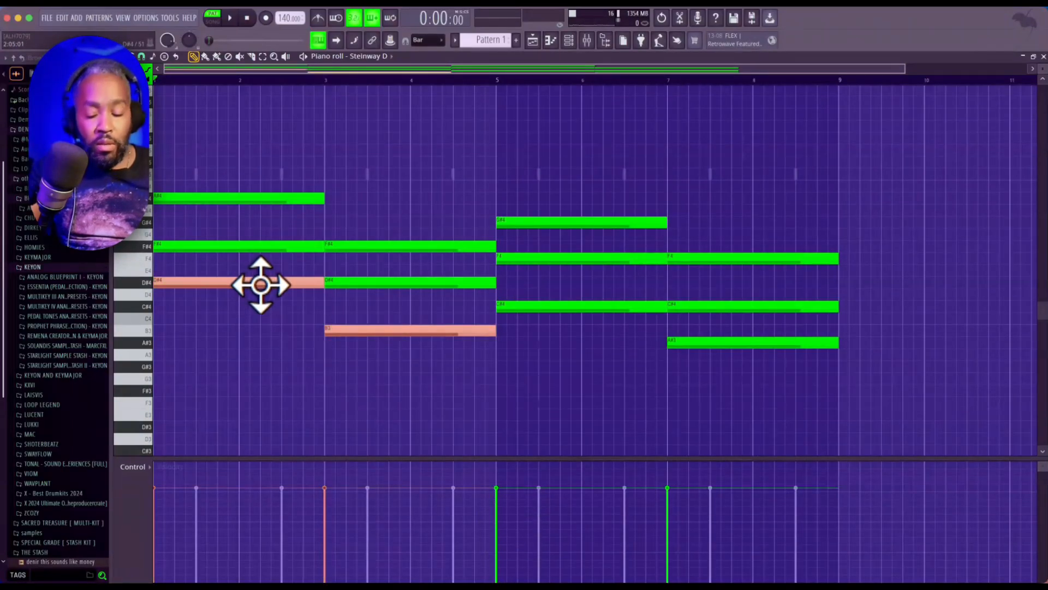
key(shift+Down)
key(shift+Up)
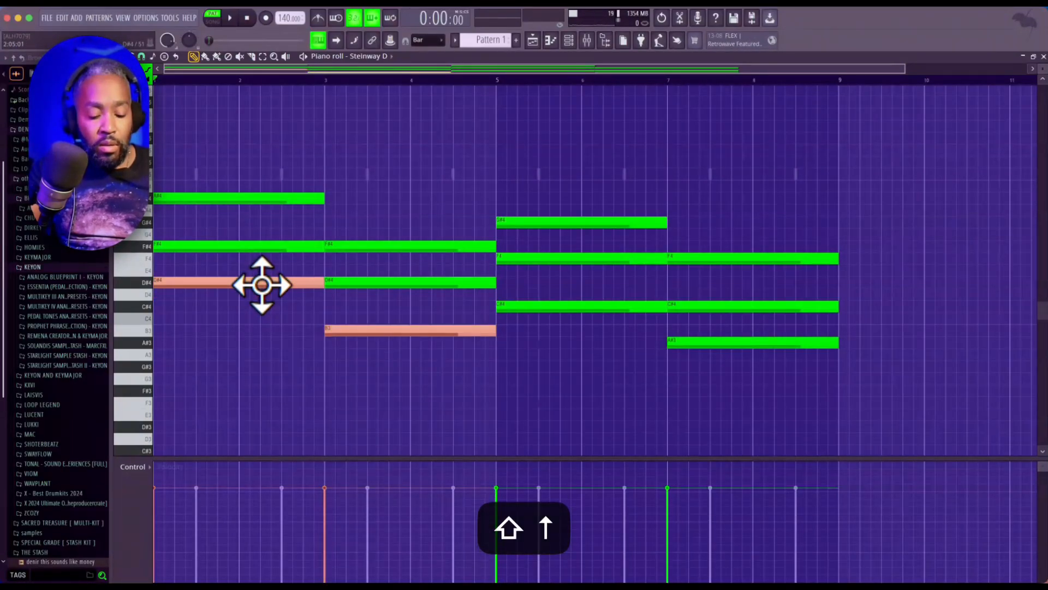
key(super+Down)
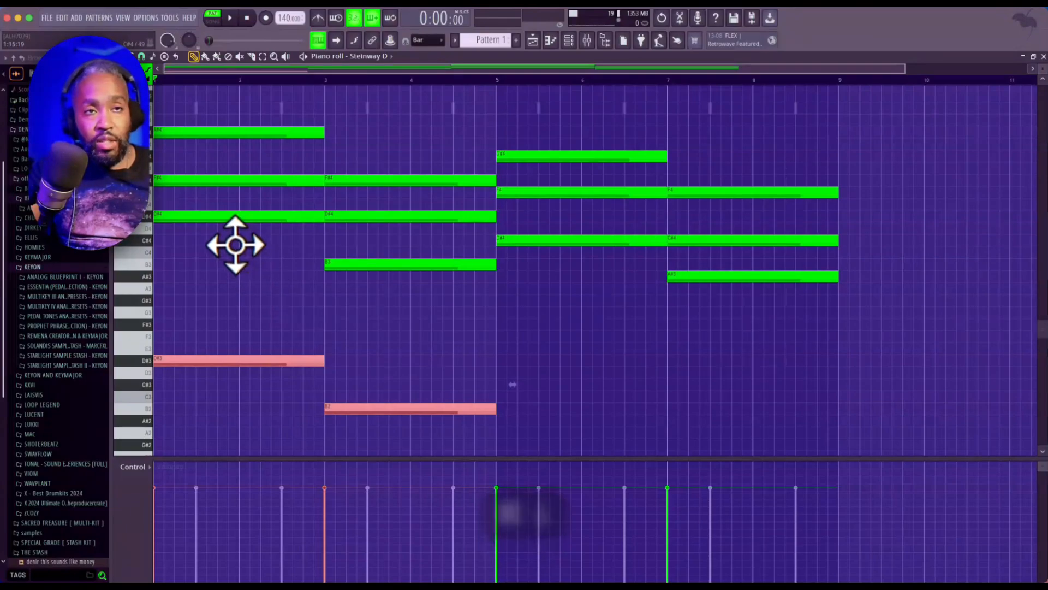
Add two-bar bass notes under the last two chords, C#3 at bar 5 and A#2 at bar 7.
right_click(497, 358)
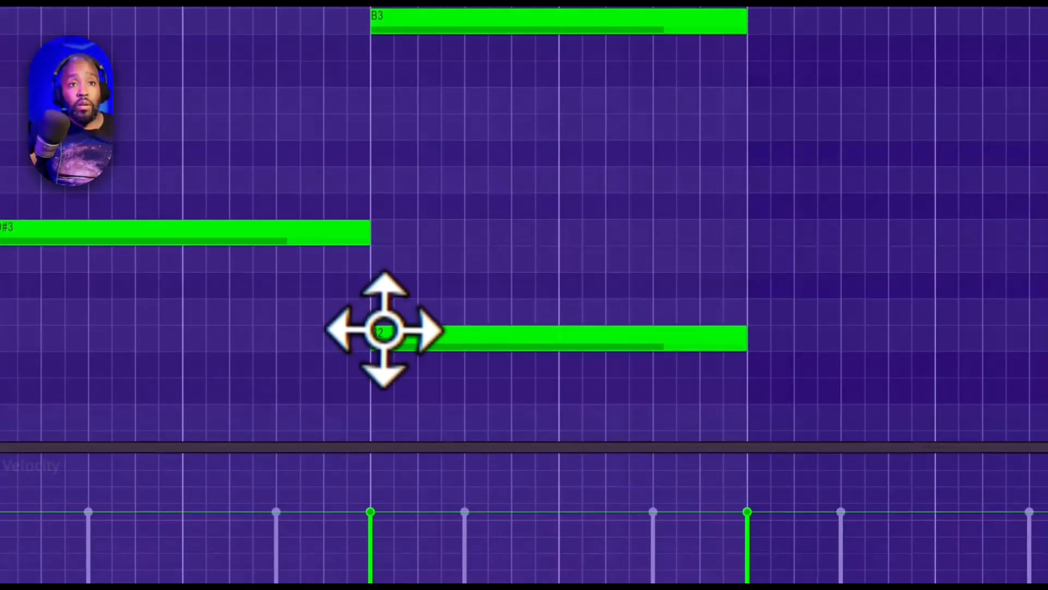
drag(760, 306, 815, 283)
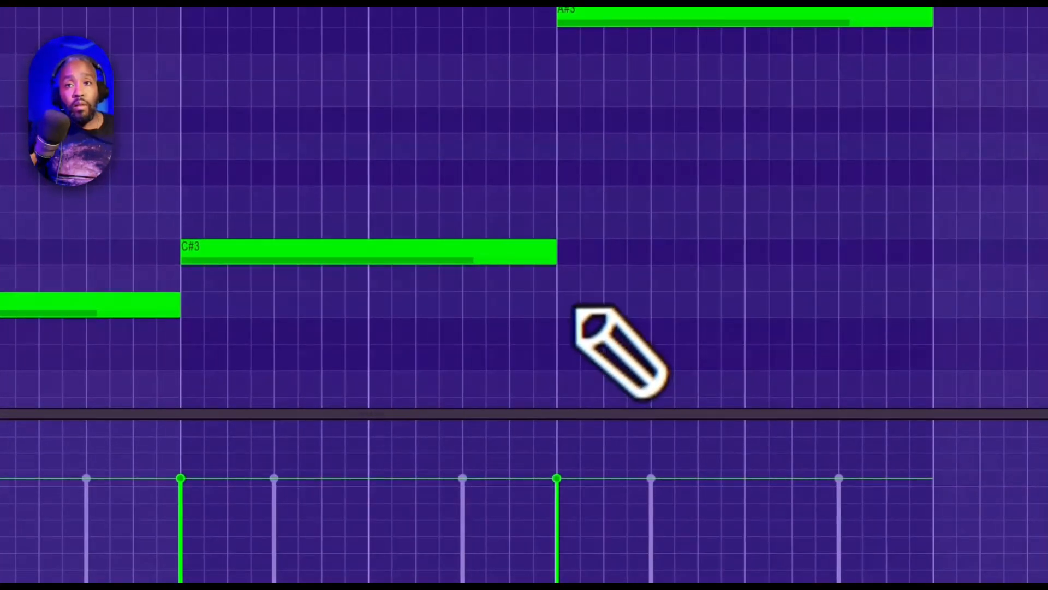
click(612, 311)
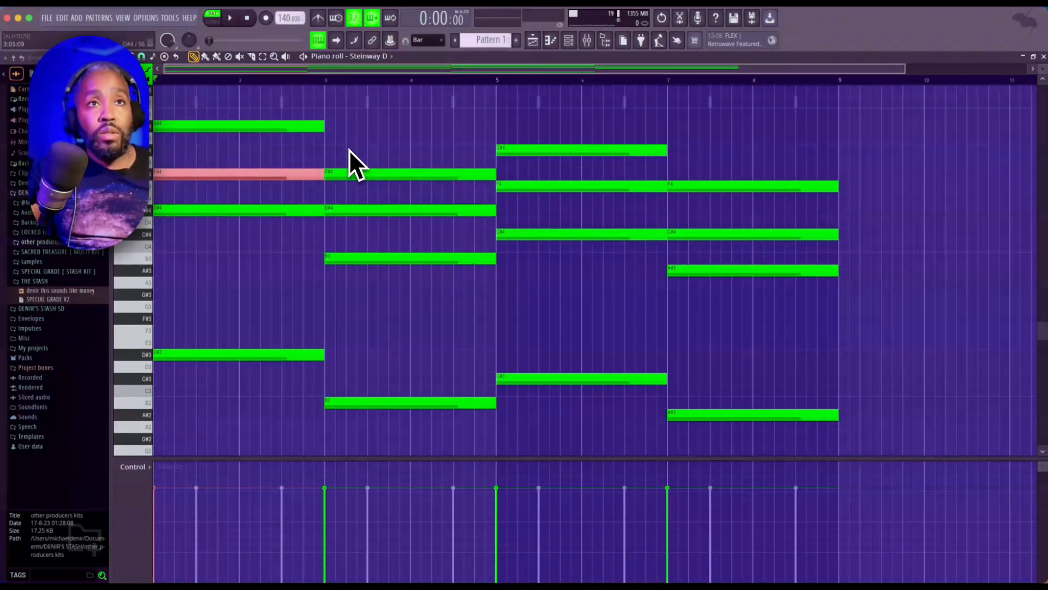
Raise the middle note of each of the four chords by one octave and play the progression.
key(super+Up)
drag(369, 239, 367, 288)
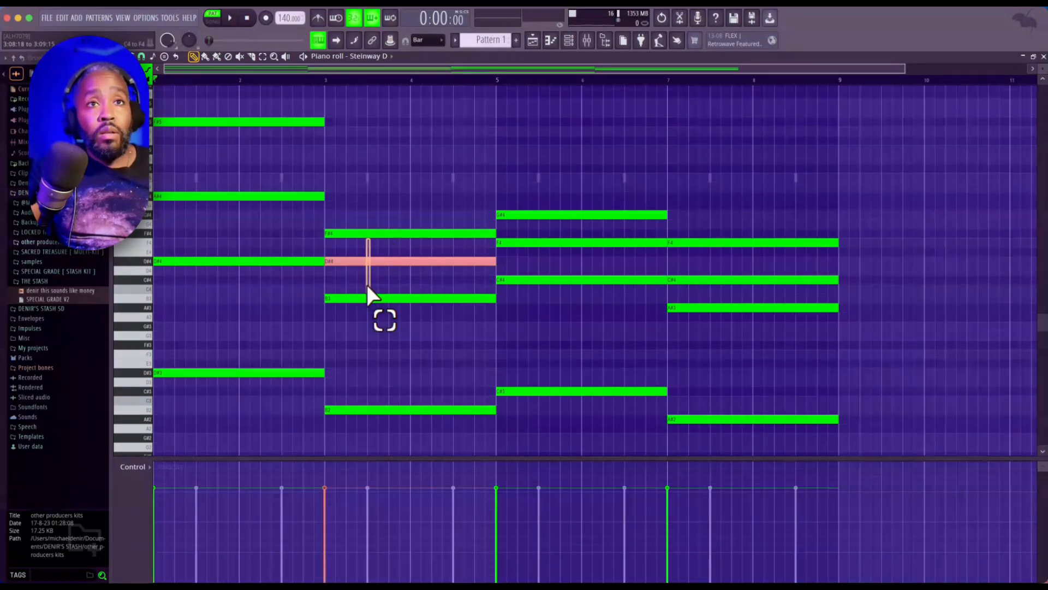
key(super+Up)
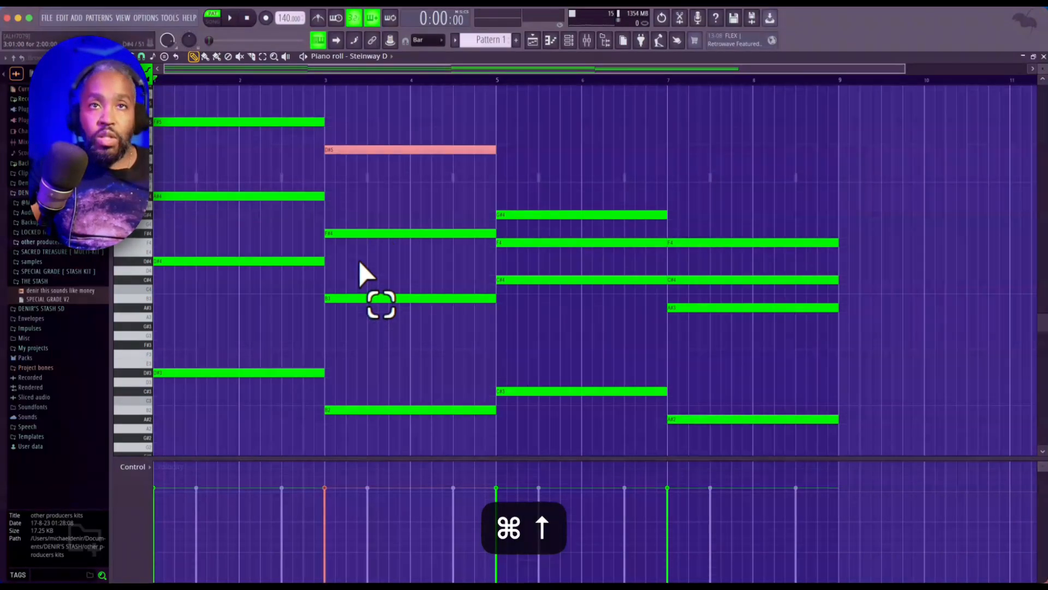
super+click(530, 242)
key(super+Up)
super+click(667, 279)
key(super+Up)
key(space)
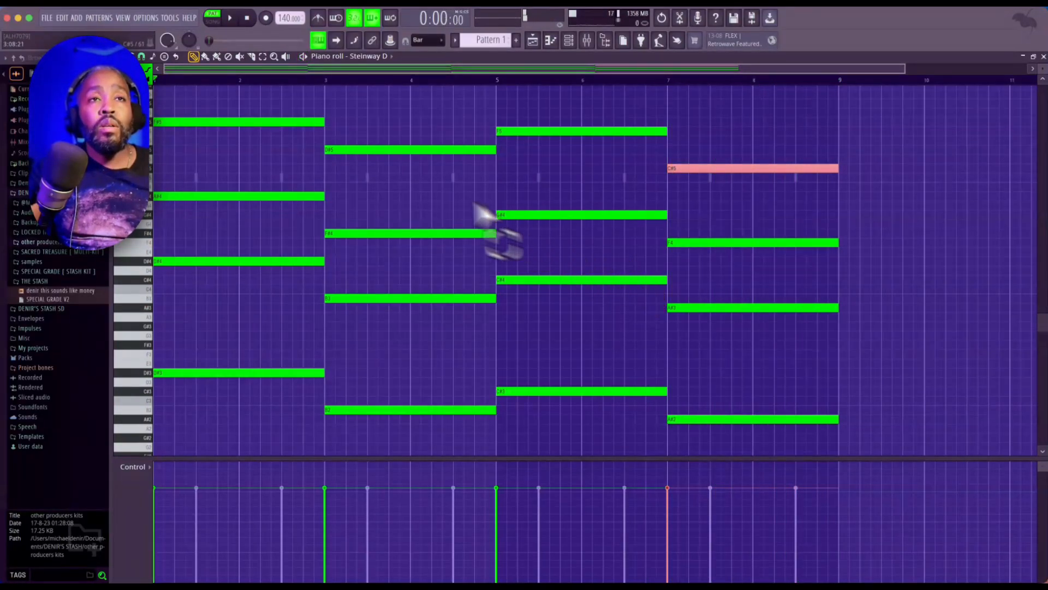
key(space)
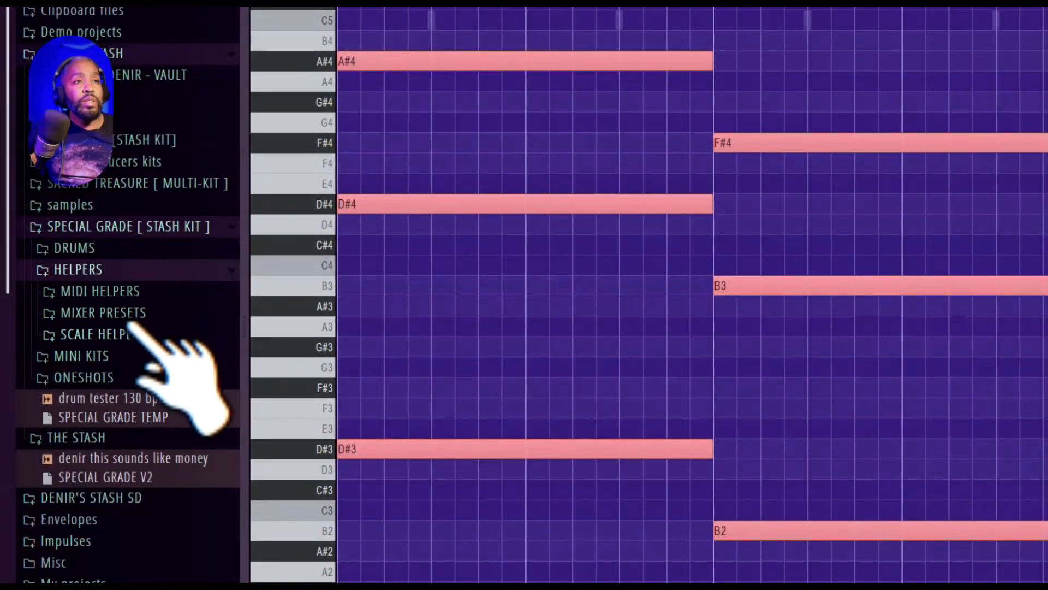
Import the D# MINOR scale helper into the Sampler channel with the default MIDI import options and reopen the Steinway D piano roll.
click(131, 333)
click(151, 380)
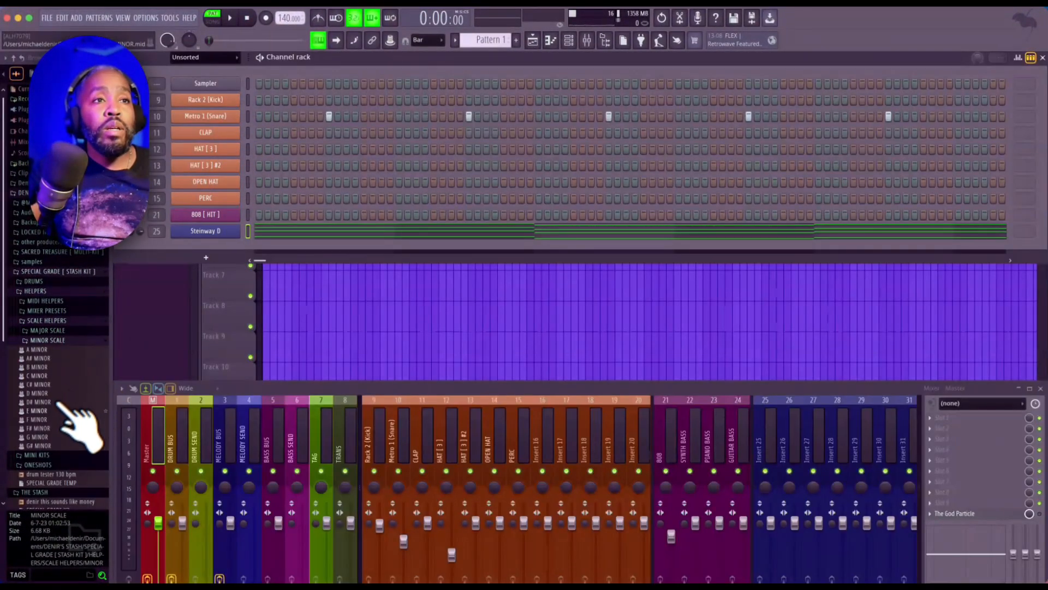
click(50, 403)
drag(218, 86, 218, 85)
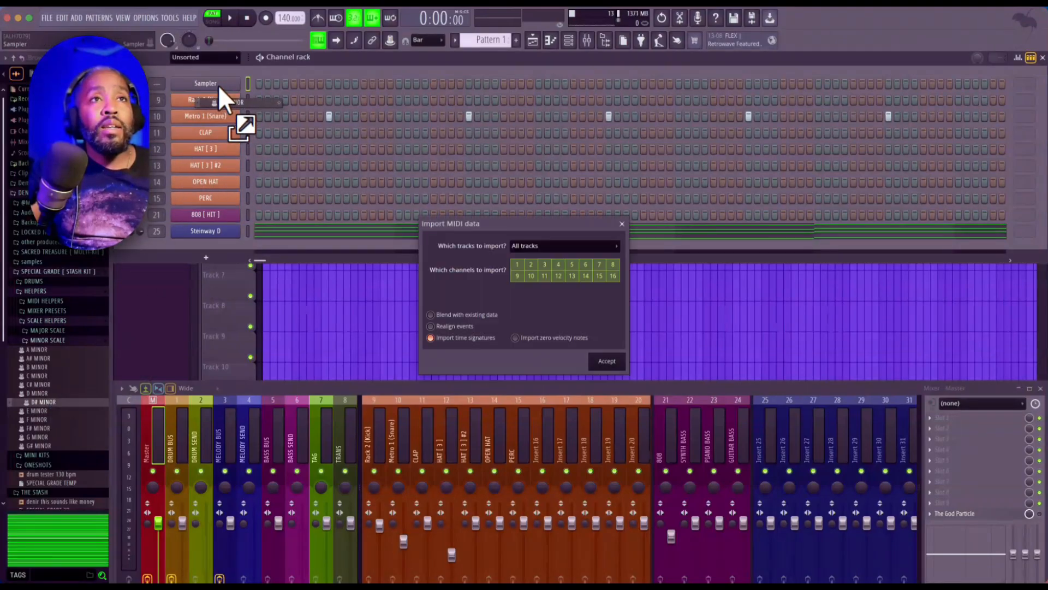
click(606, 362)
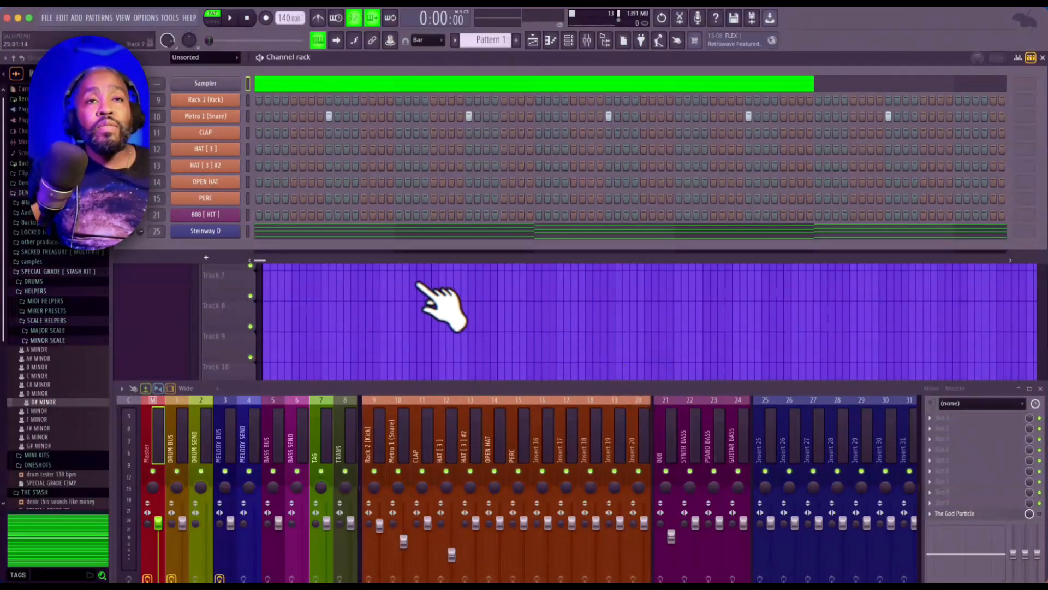
click(414, 235)
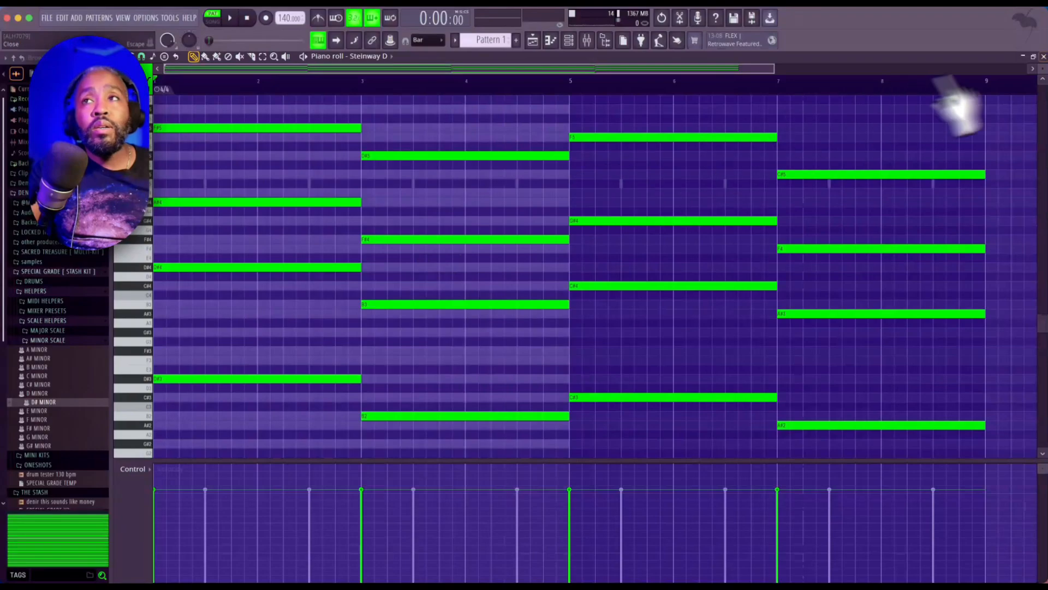
Try a fill of short notes at the end of bar 2, raising its two lower notes by an octave.
scroll(393, 218, up, 5)
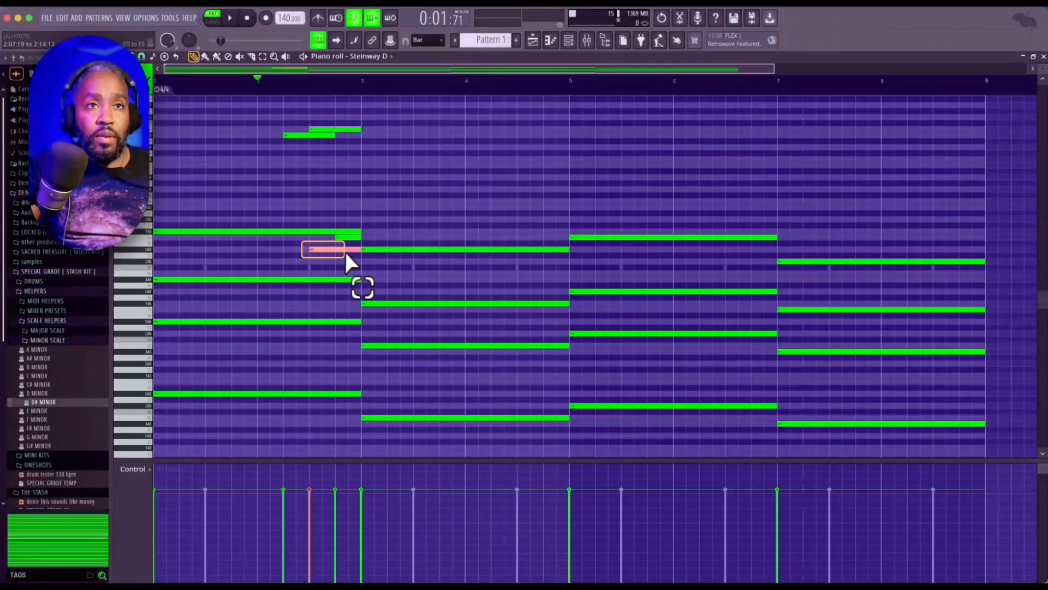
click(355, 249)
drag(288, 239, 358, 249)
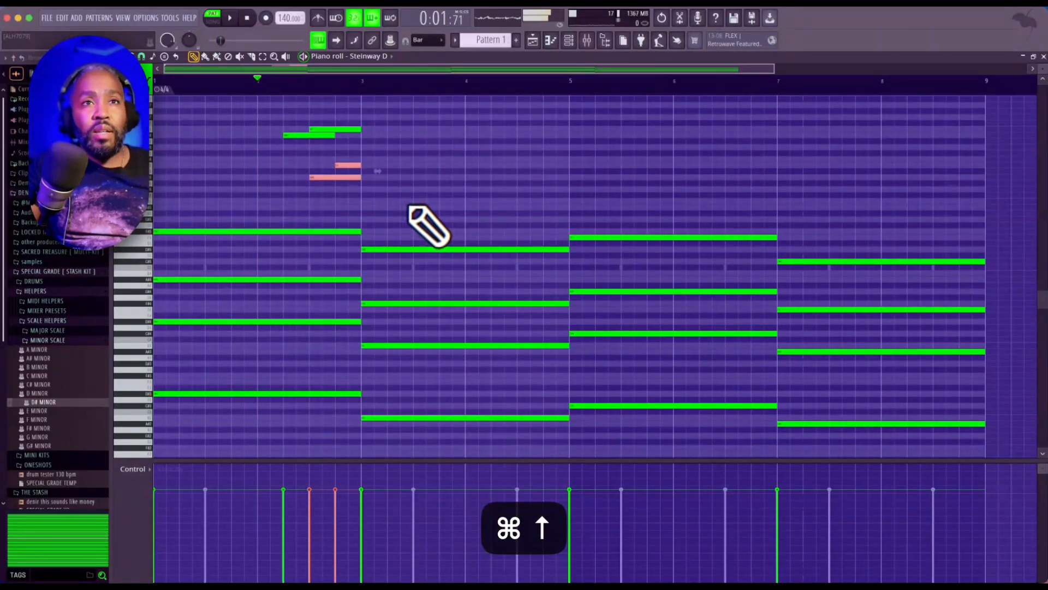
Start the second and fourth chords one beat earlier, on beat 4 of bars 2 and 6, shortening the chords before them to match.
drag(389, 220, 332, 460)
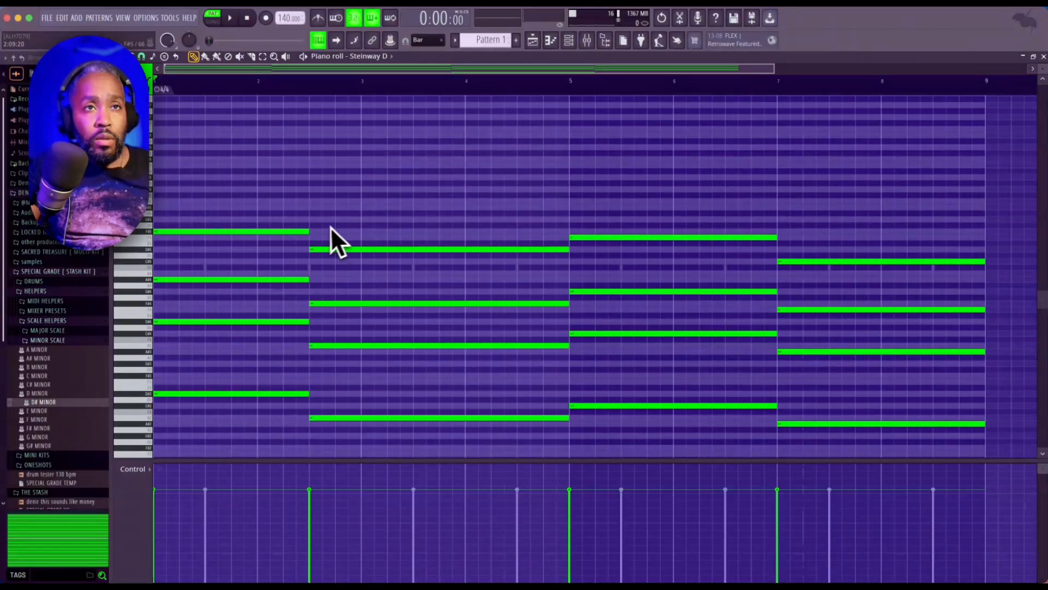
drag(322, 212, 286, 385)
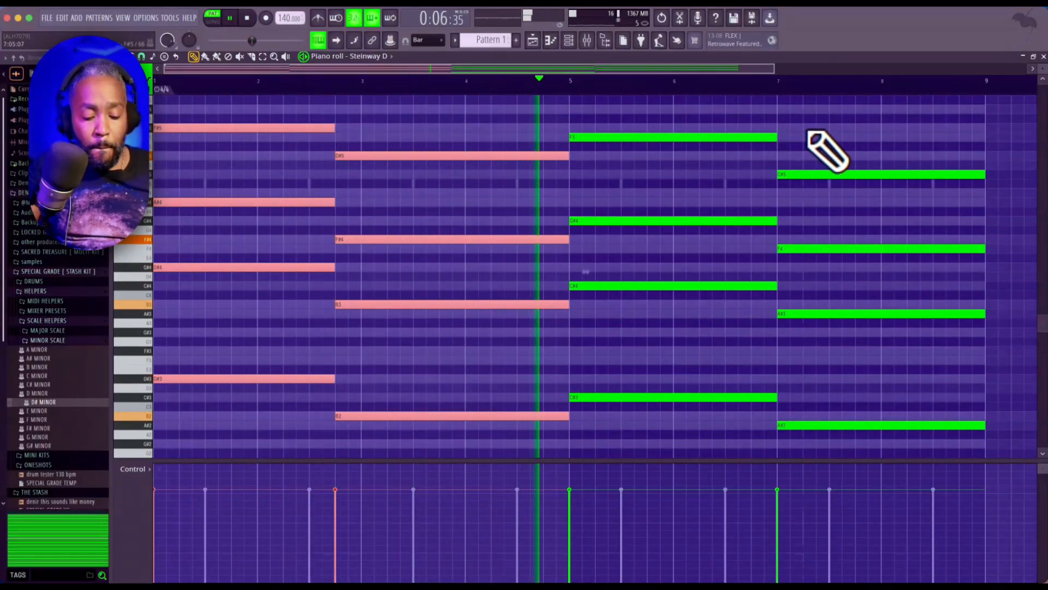
drag(802, 125, 755, 439)
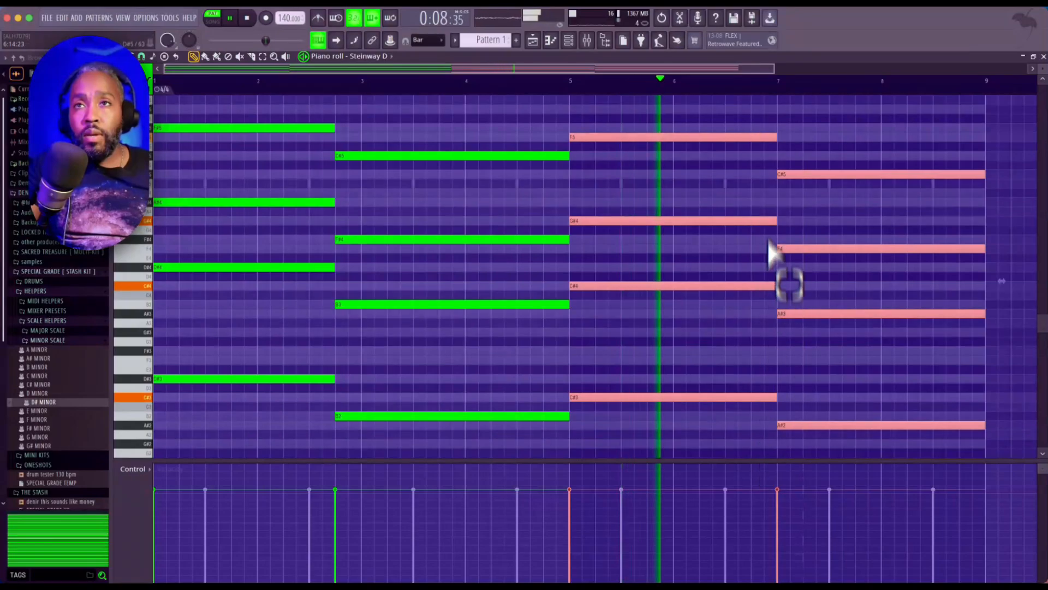
drag(772, 134, 755, 147)
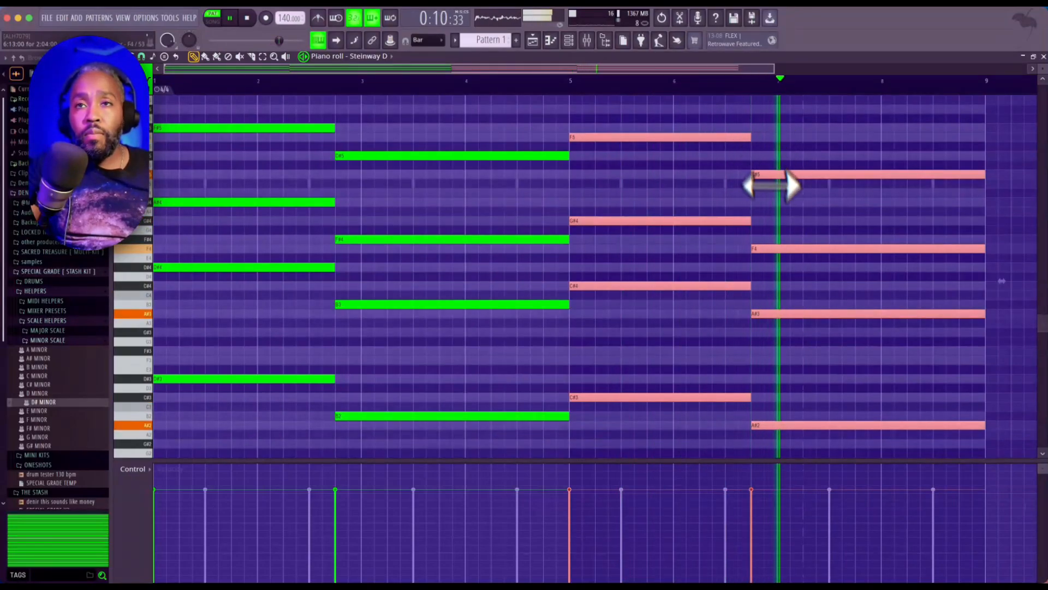
Add a three-beat melody note on D#6 at the start of bar 1 and play it with the chords.
scroll(784, 262, down, 10)
scroll(784, 263, up, 10)
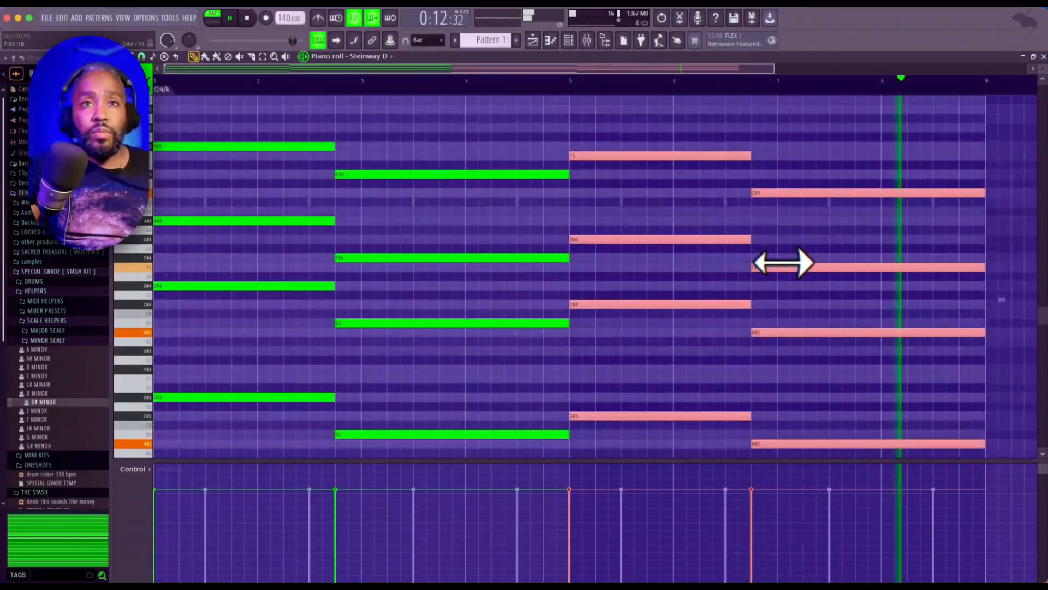
scroll(344, 143, up, 3)
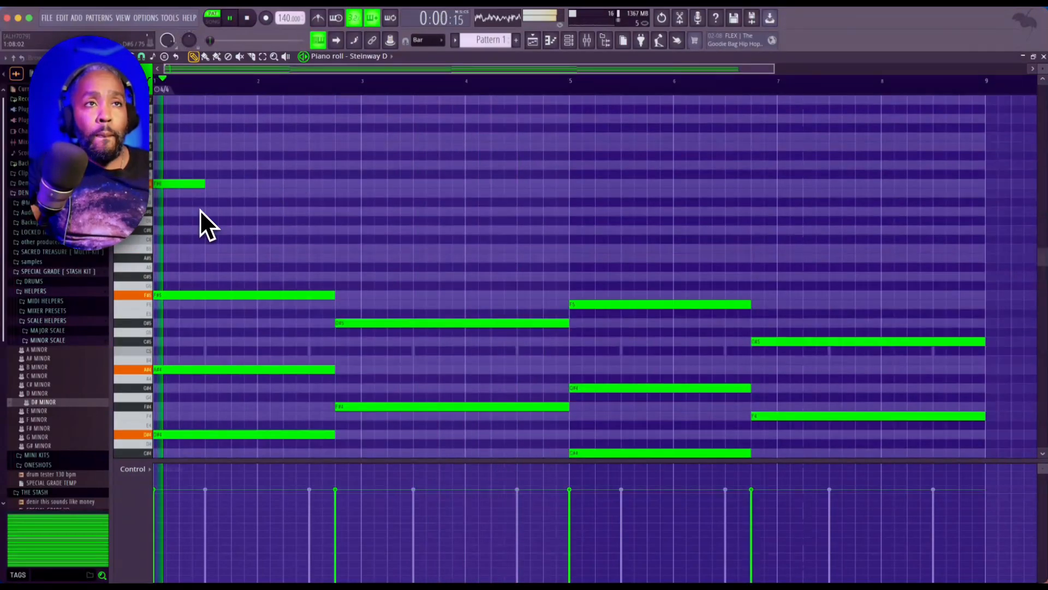
key(space)
drag(180, 186, 174, 200)
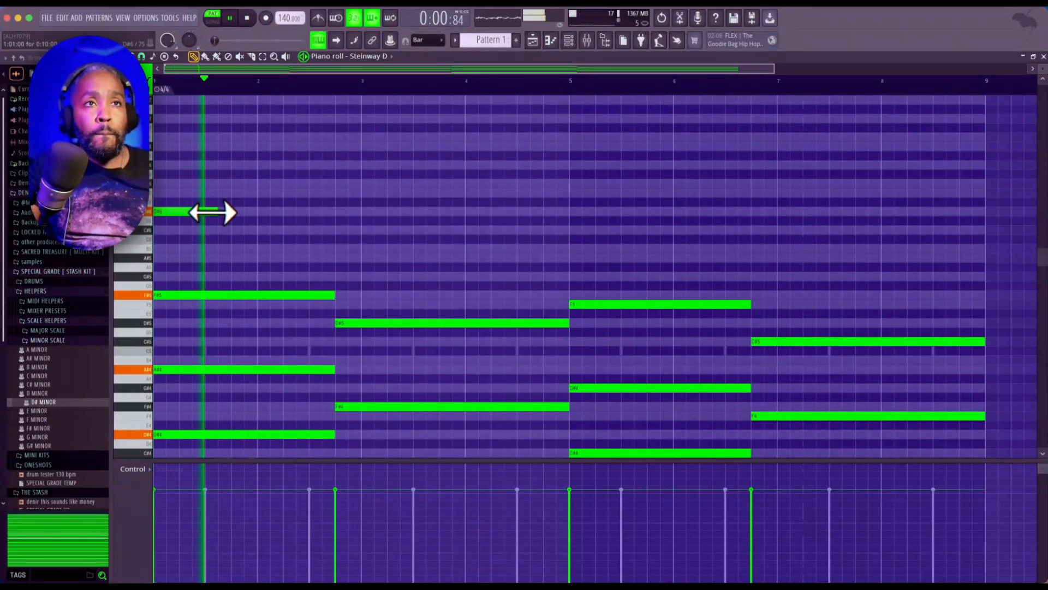
drag(213, 212, 231, 213)
key(space)
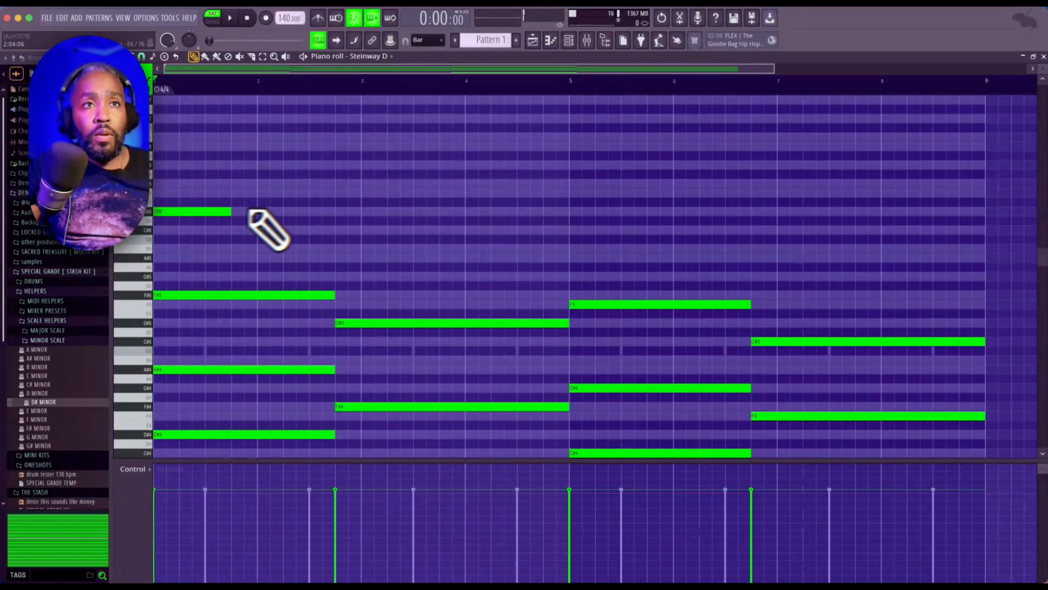
Add three D#6 melody notes from beat 2 of bar 2, two half-beat notes and a one-beat note, and play them back.
drag(338, 211, 286, 213)
key(space)
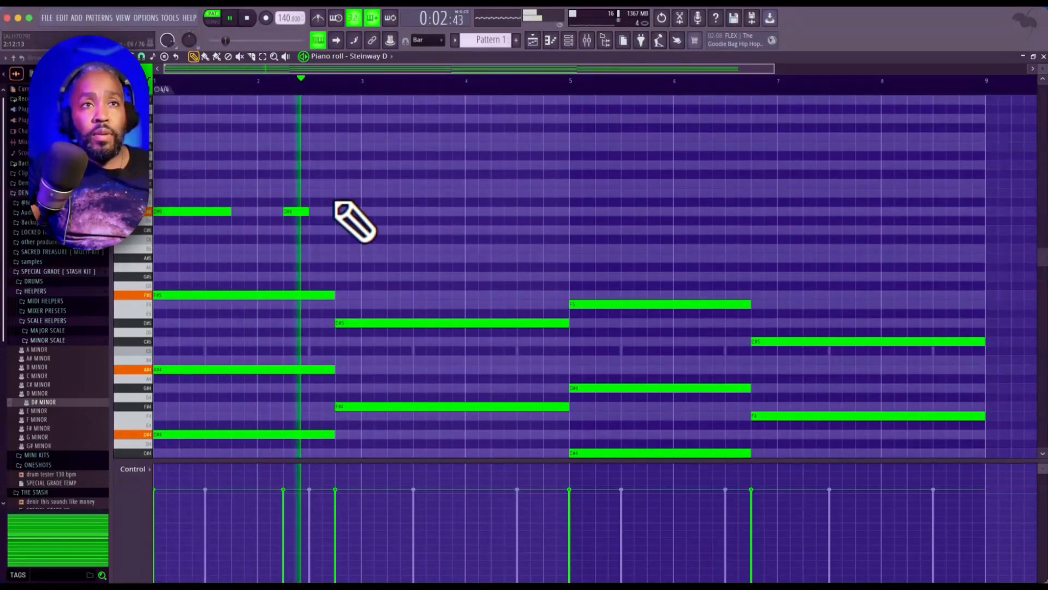
click(319, 213)
scroll(313, 213, down, 3)
key(space)
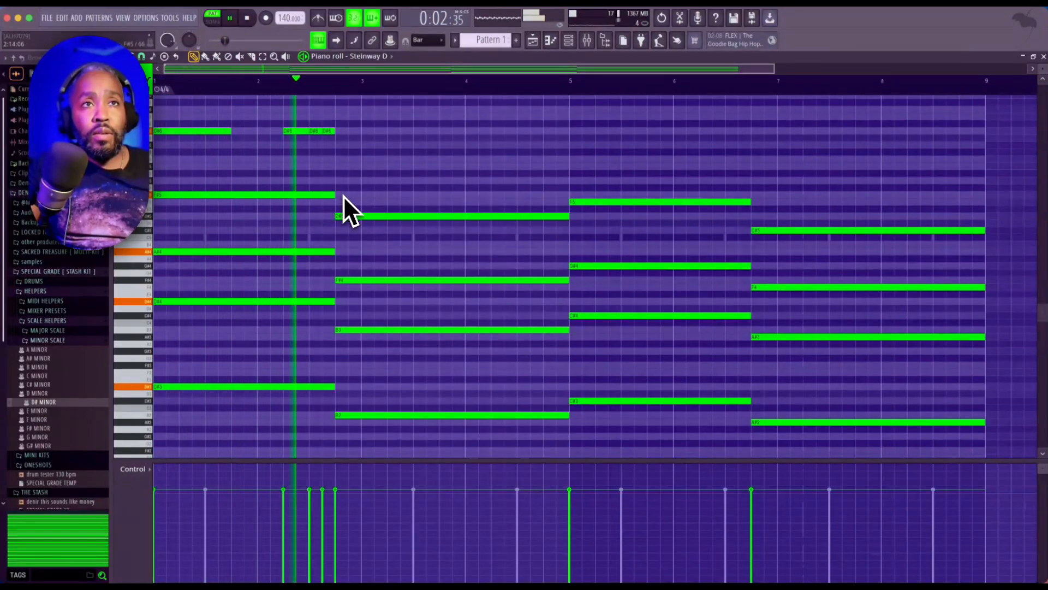
key(space)
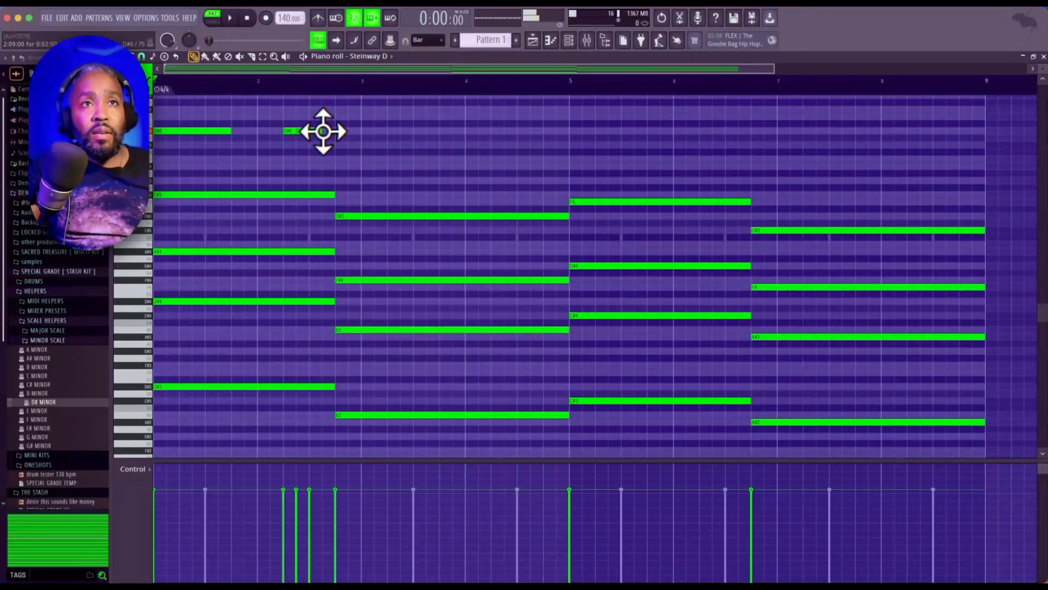
key(space)
drag(321, 132, 333, 132)
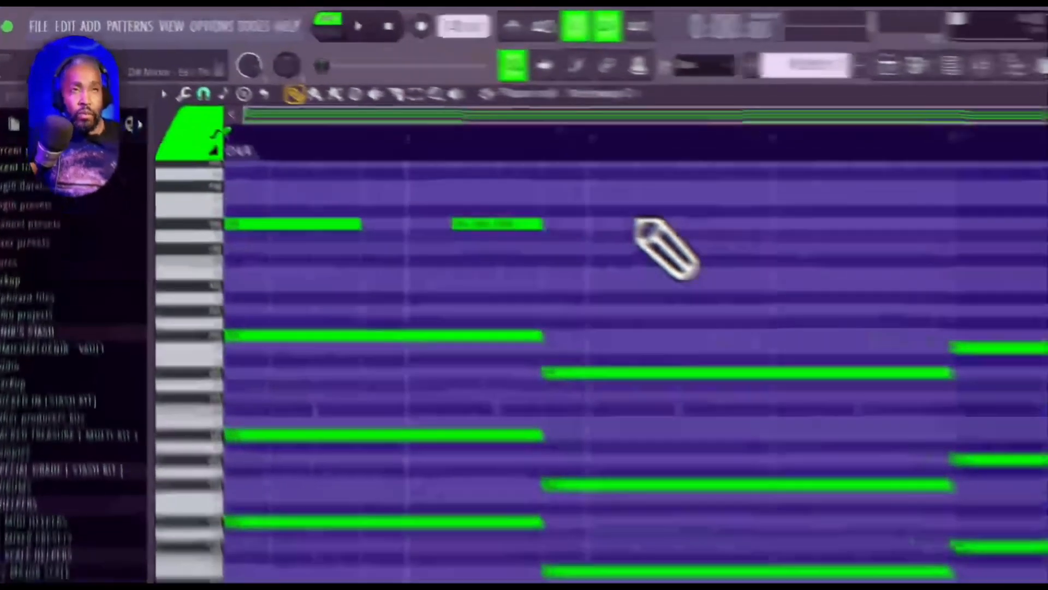
Copy the four D#6 melody notes of bars 1 and 2 to bars 5 and 6 and play the pattern.
drag(386, 122, 188, 157)
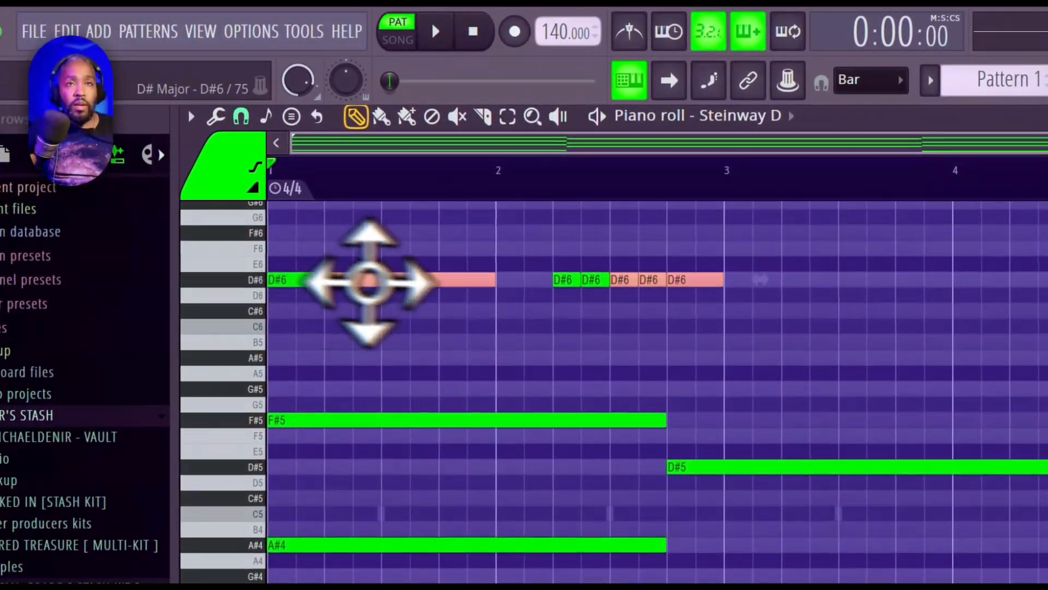
drag(370, 282, 696, 271)
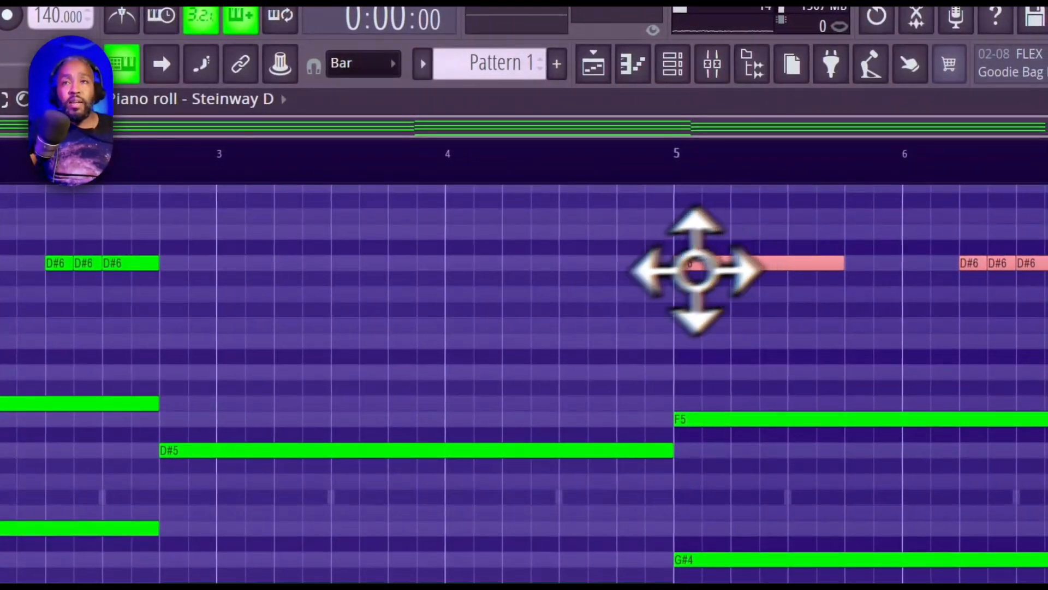
key(space)
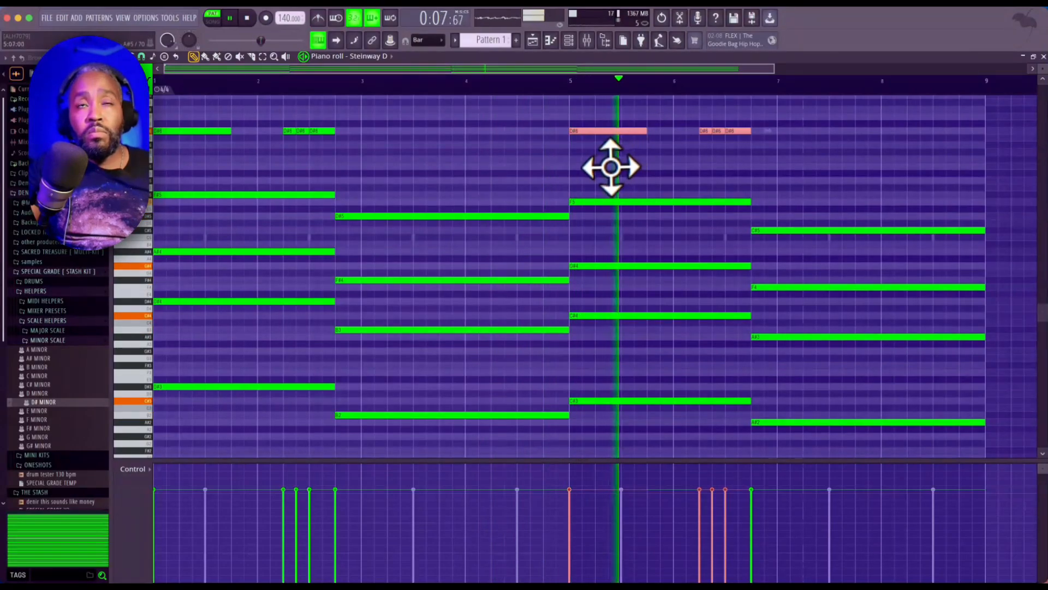
scroll(627, 169, up, 4)
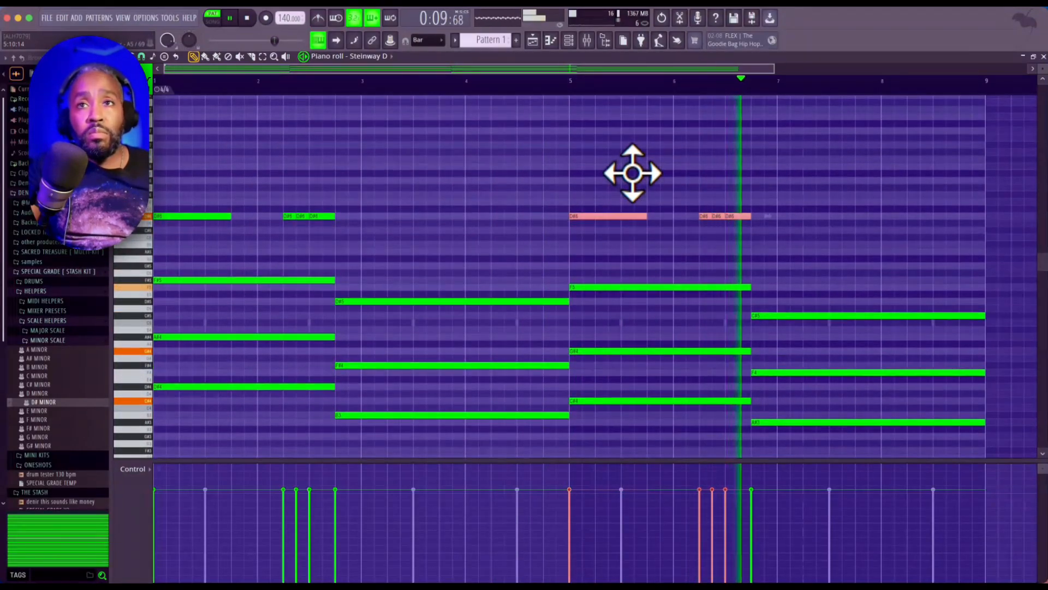
key(space)
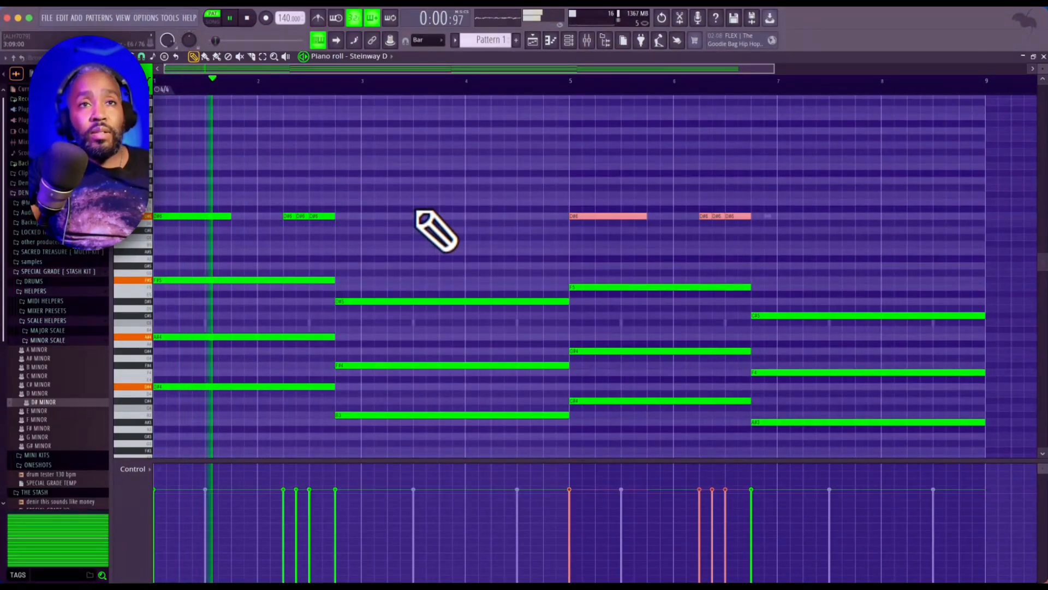
Add four D#6 melody notes from beat 2 of bar 4, two half-beat notes followed by two one-beat notes, with playback.
scroll(495, 218, down, 4)
click(496, 217)
scroll(505, 217, up, 4)
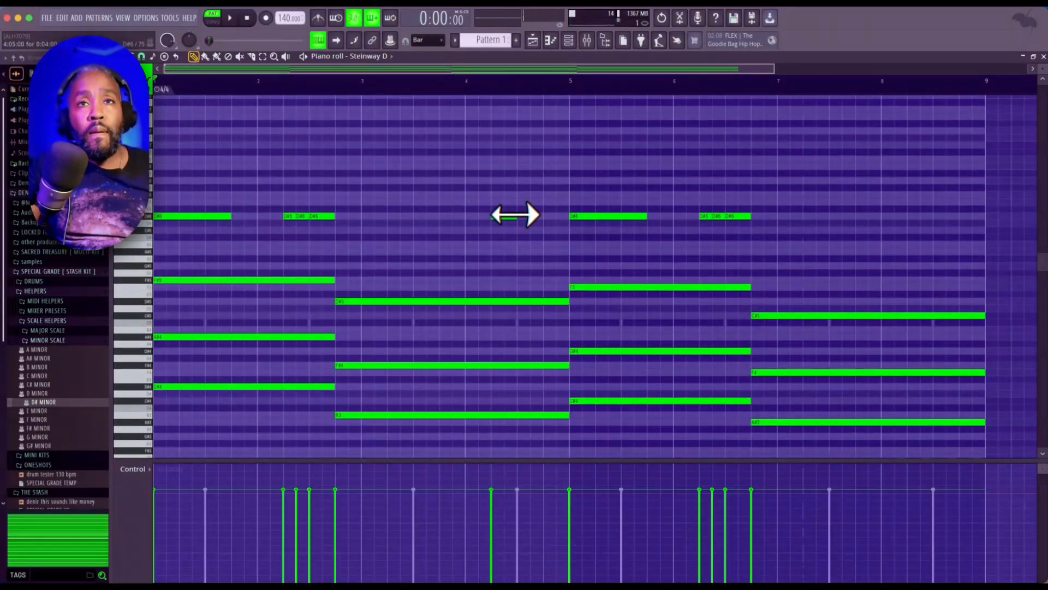
click(505, 216)
click(518, 217)
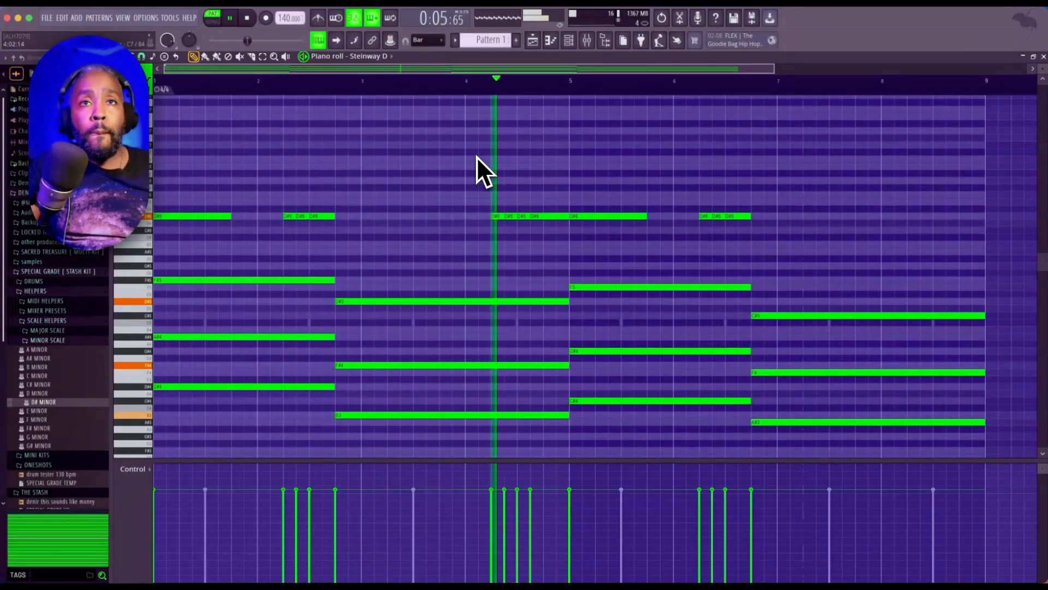
key(space)
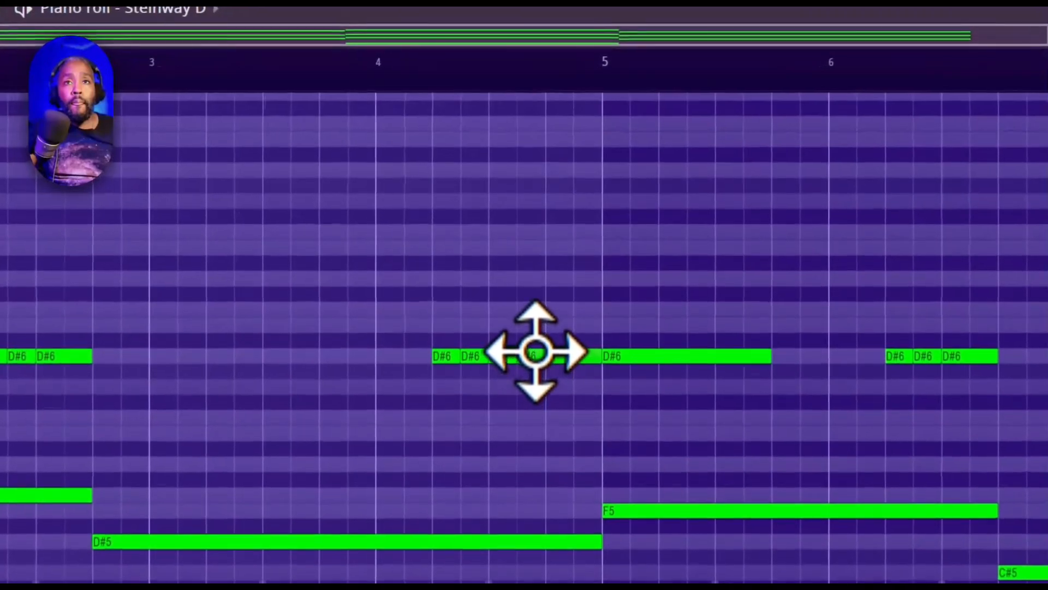
drag(538, 215, 537, 212)
drag(530, 347, 566, 358)
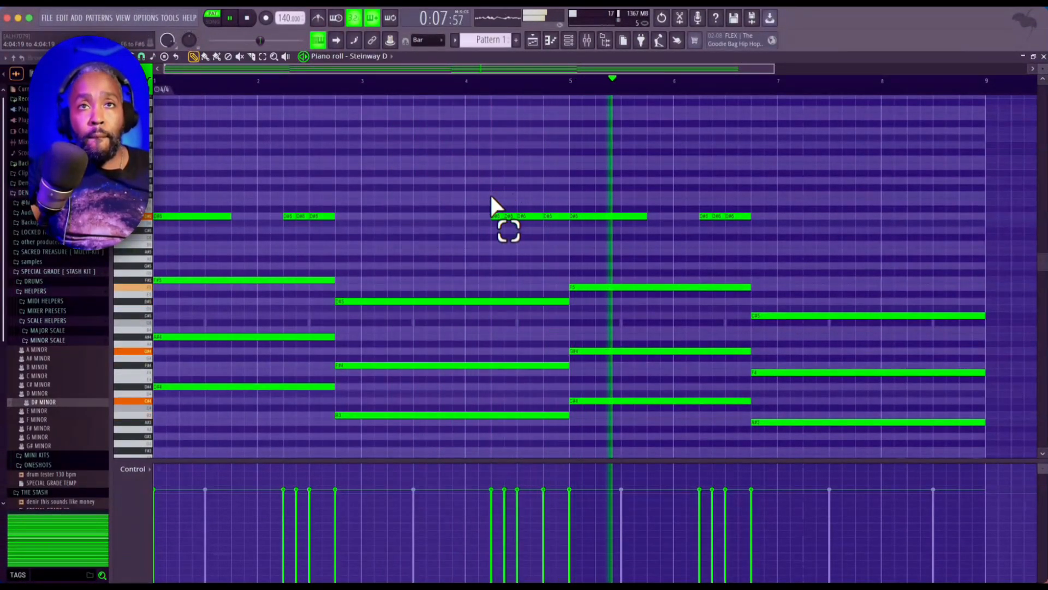
Copy the four D#6 notes of bar 4 to the same beats of bar 8 and play the ending.
drag(491, 195, 546, 229)
scroll(532, 231, down, 4)
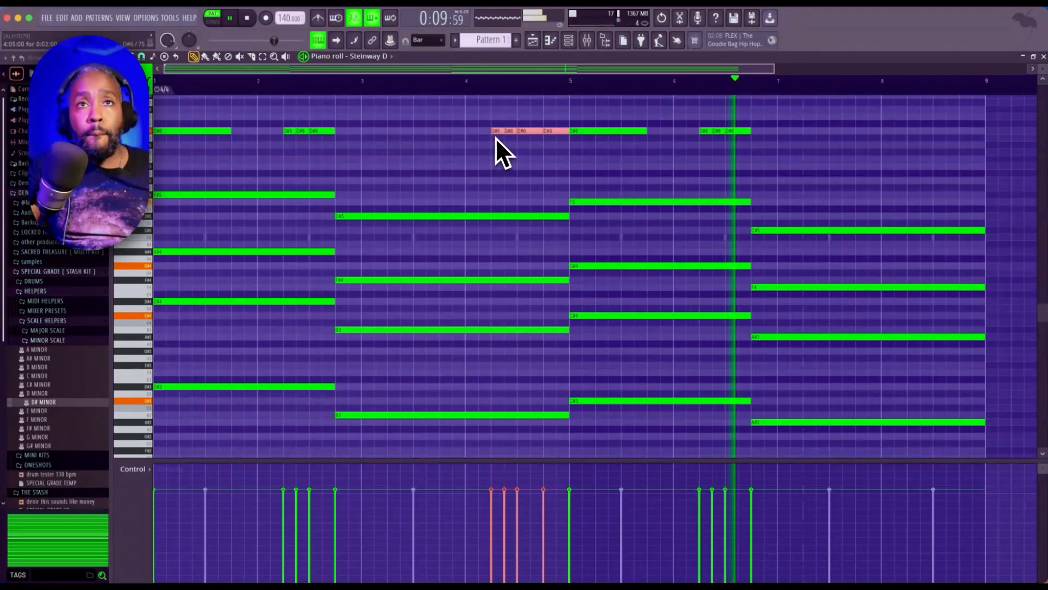
drag(497, 134, 910, 110)
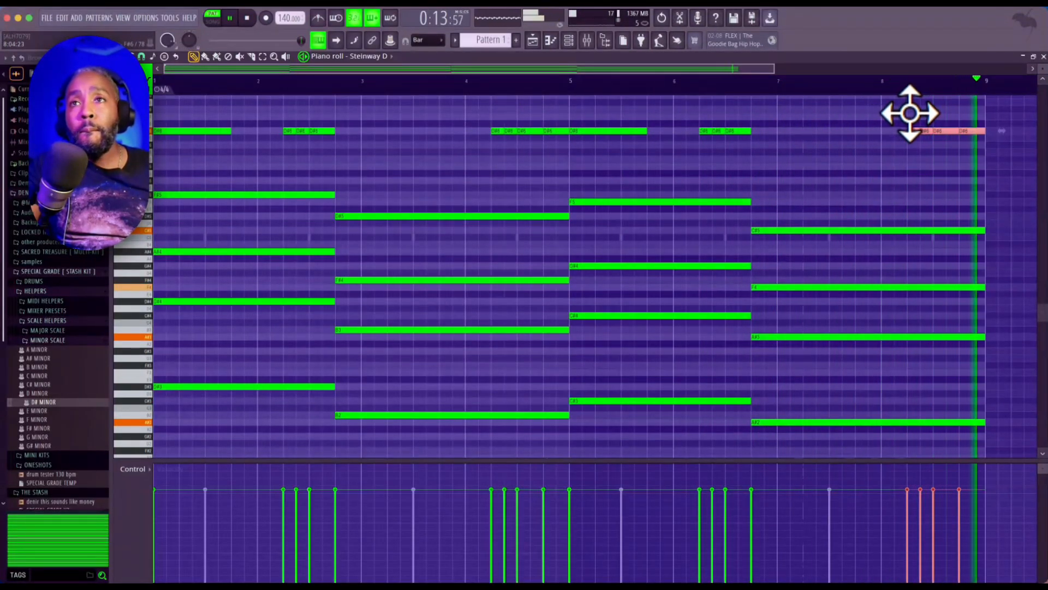
scroll(407, 223, up, 2)
key(space)
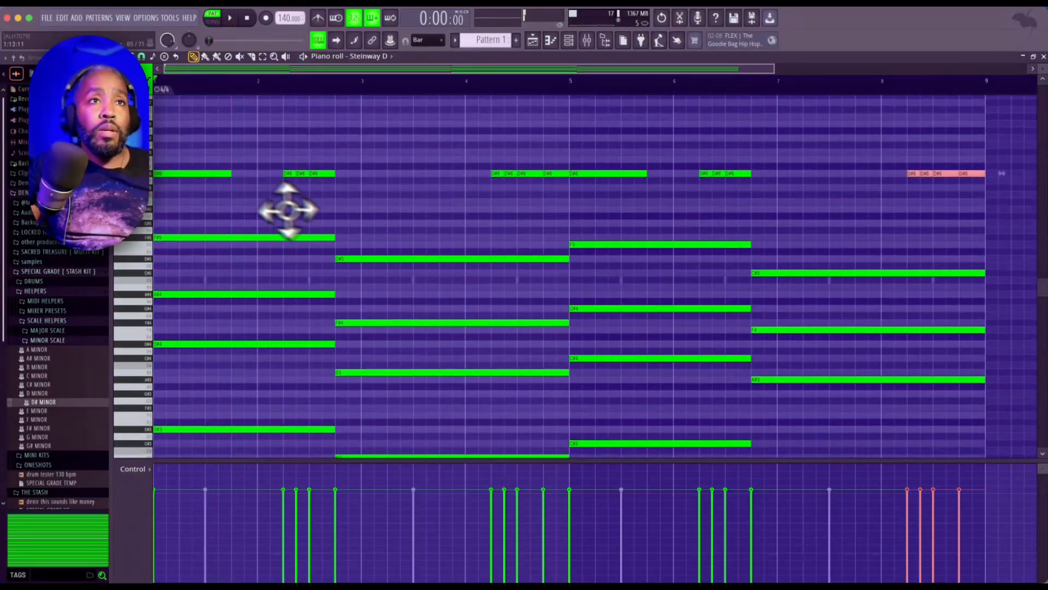
Try the three-beat melody note at the start of bar 1 on a lower pitch and undo the move.
click(188, 173)
scroll(188, 173, down, 2)
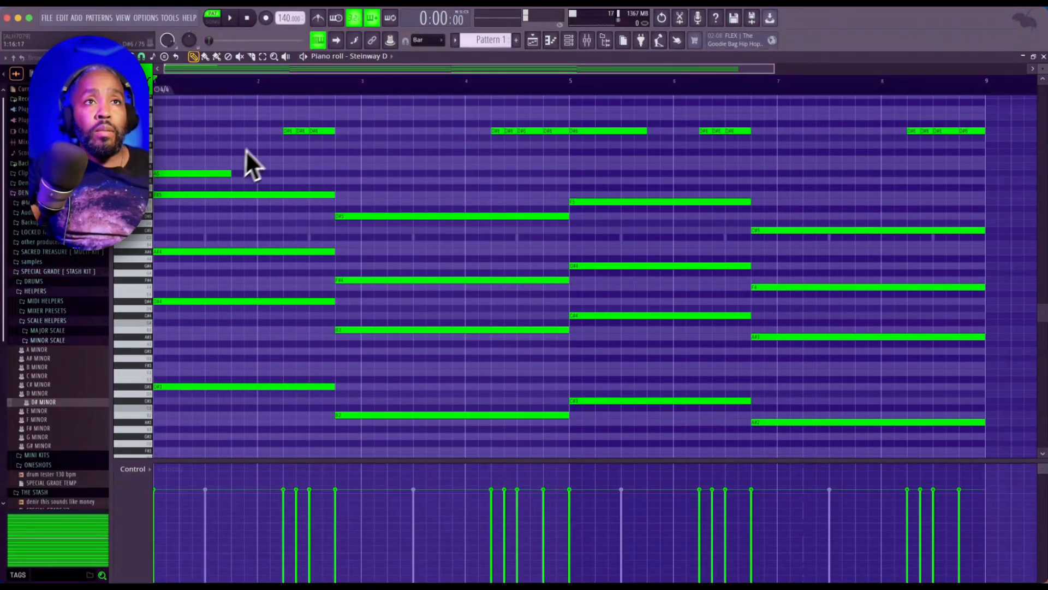
key(super+z)
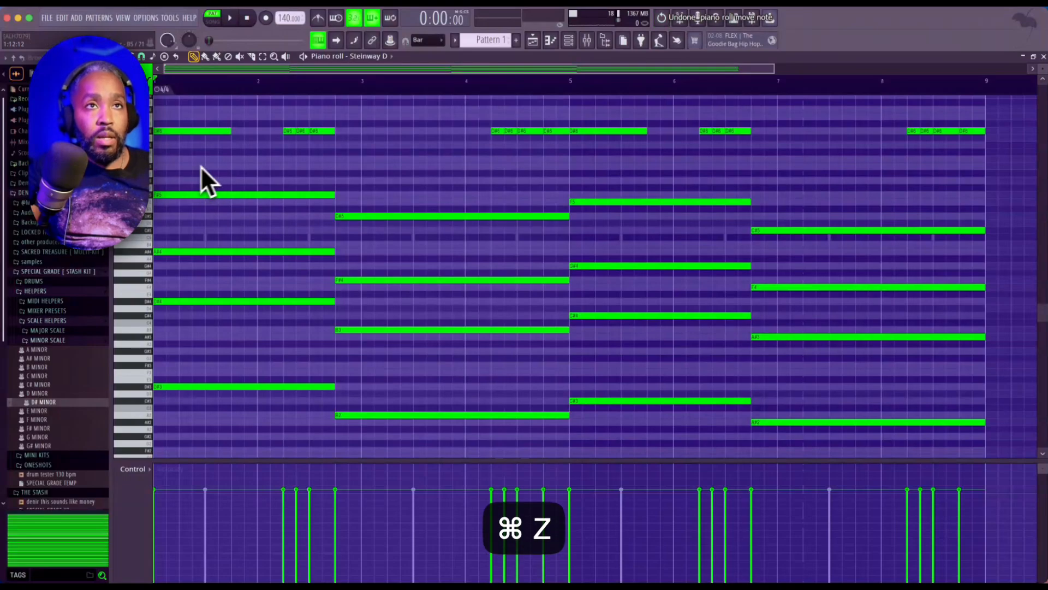
scroll(341, 170, up, 3)
key(super+z)
Raise the two half-beat melody notes in bar 2 to F#6 and G#6 and play them with the chords.
key(space)
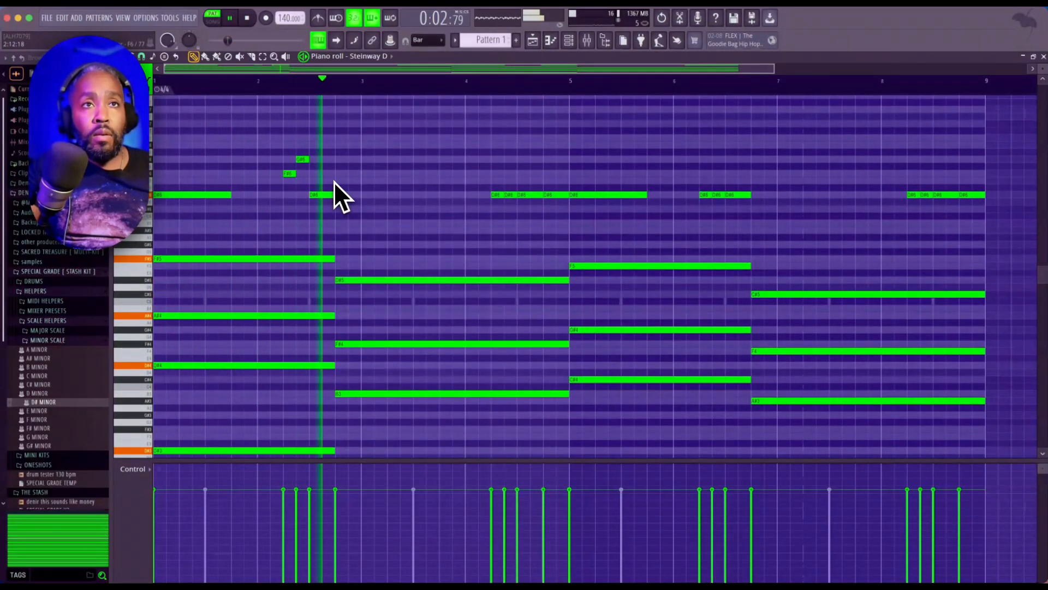
key(space)
key(space)
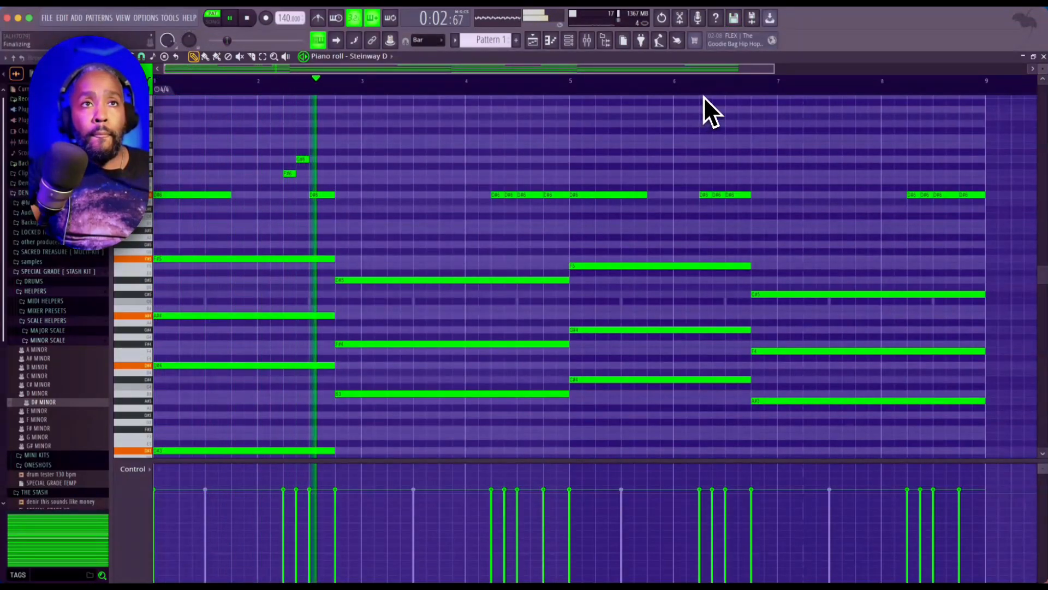
key(space)
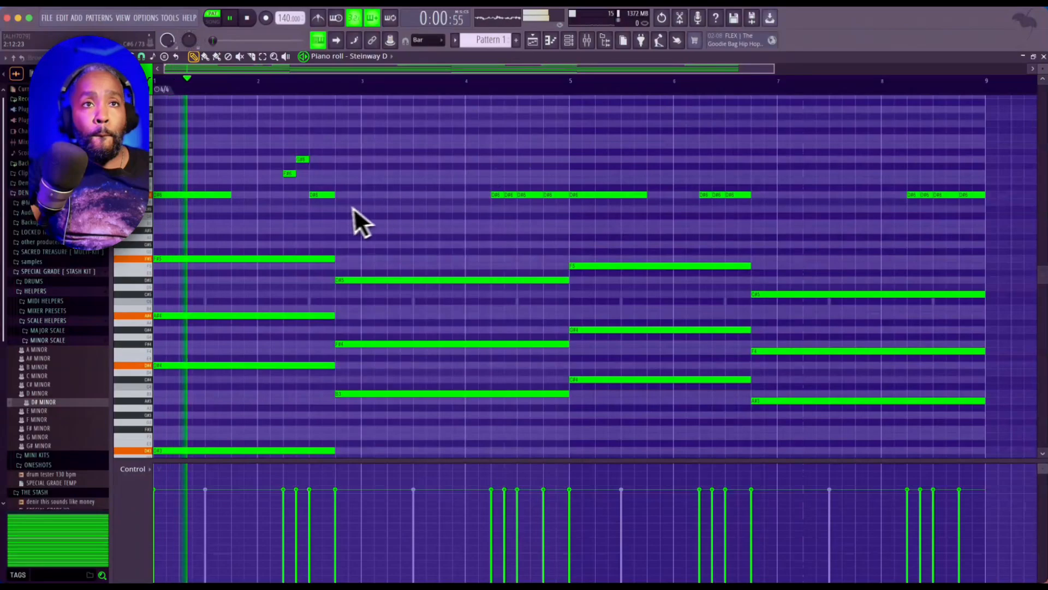
key(space)
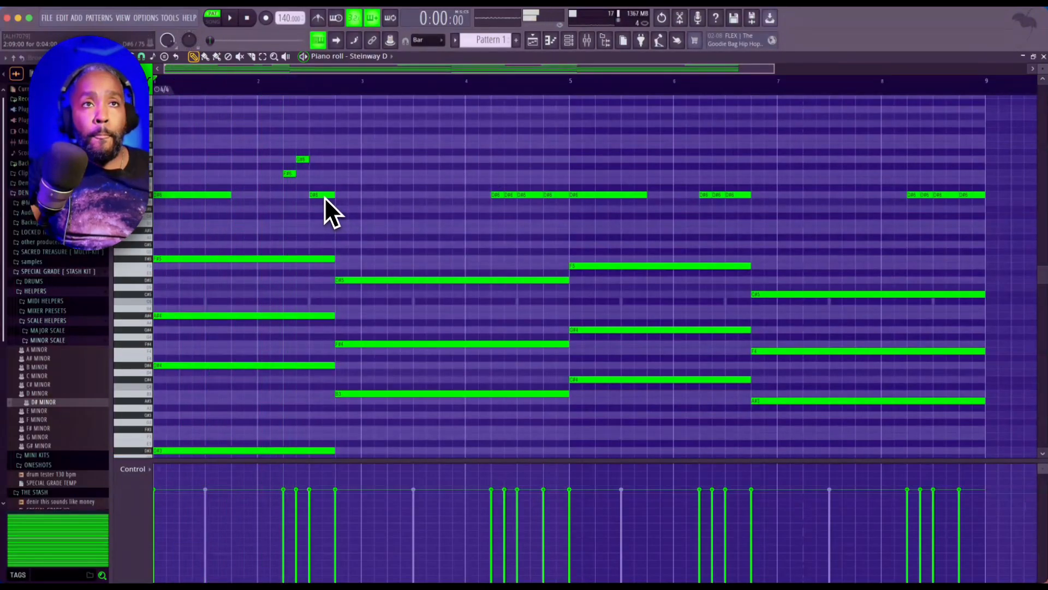
Add a one-beat B5 note below the D#6 on beat 3 of bar 2 and play it back.
key(space)
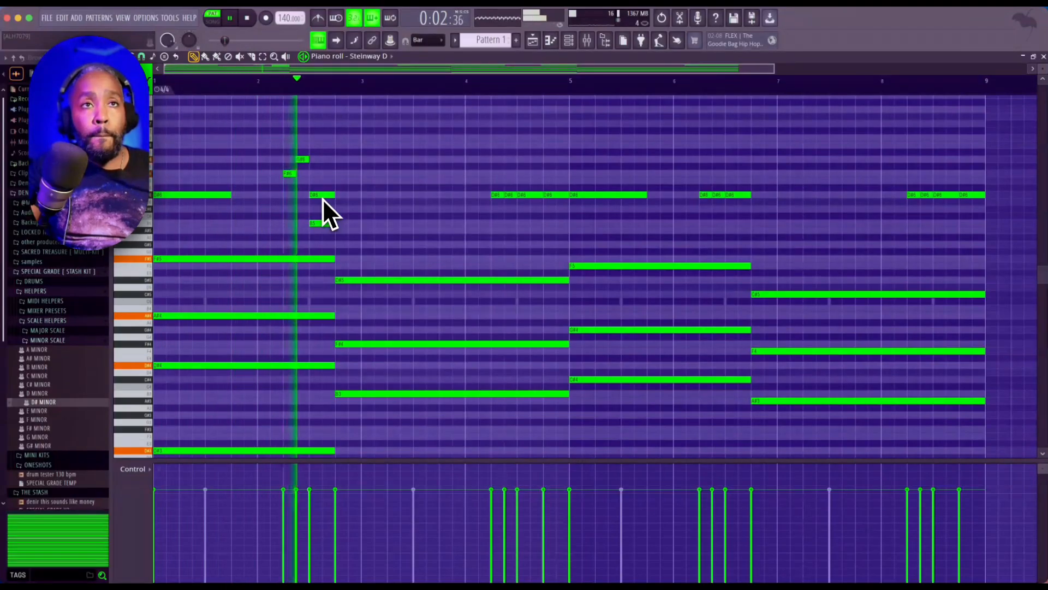
key(space)
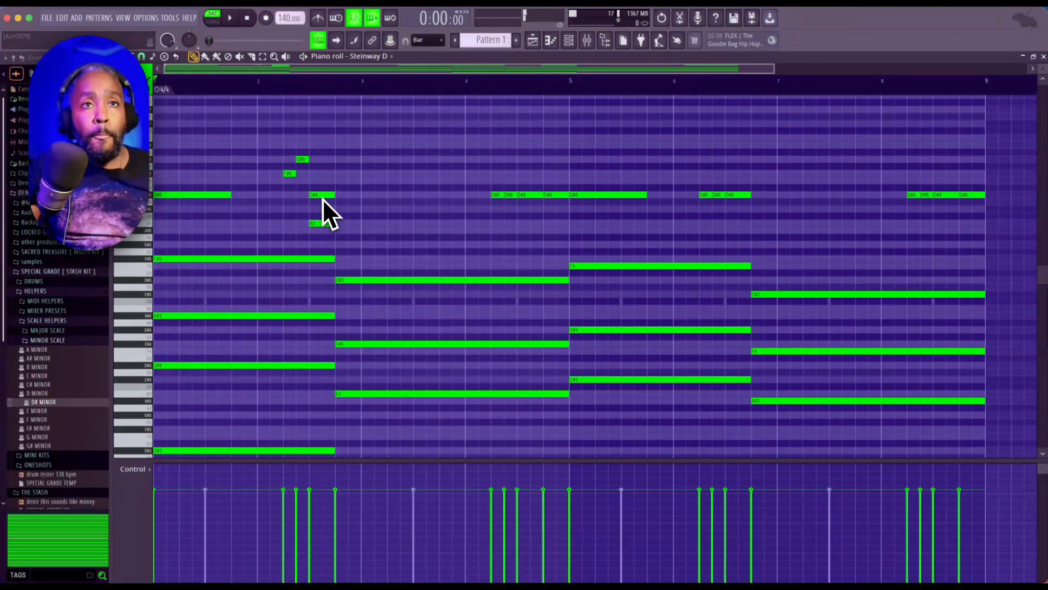
key(space)
key(space)
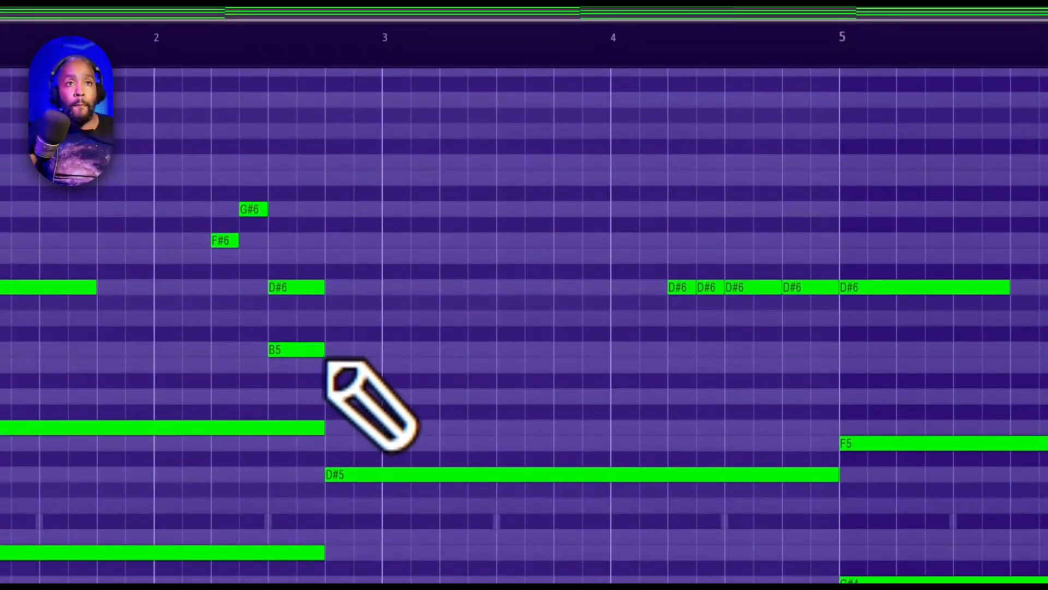
Add an A#5 melody note on beat 4 of bar 2, play it, and lengthen it to two beats.
click(327, 364)
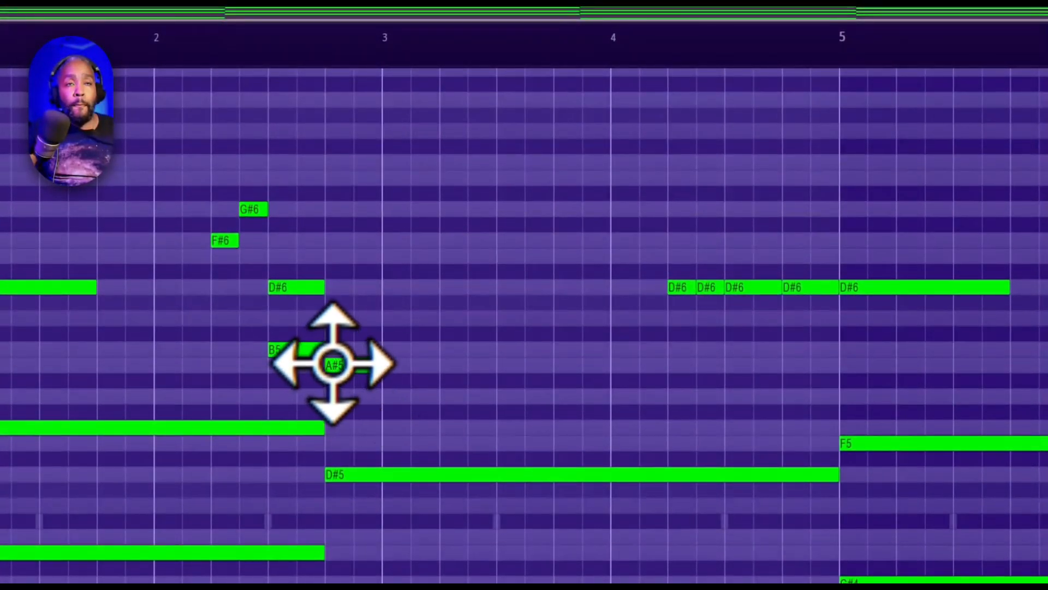
key(space)
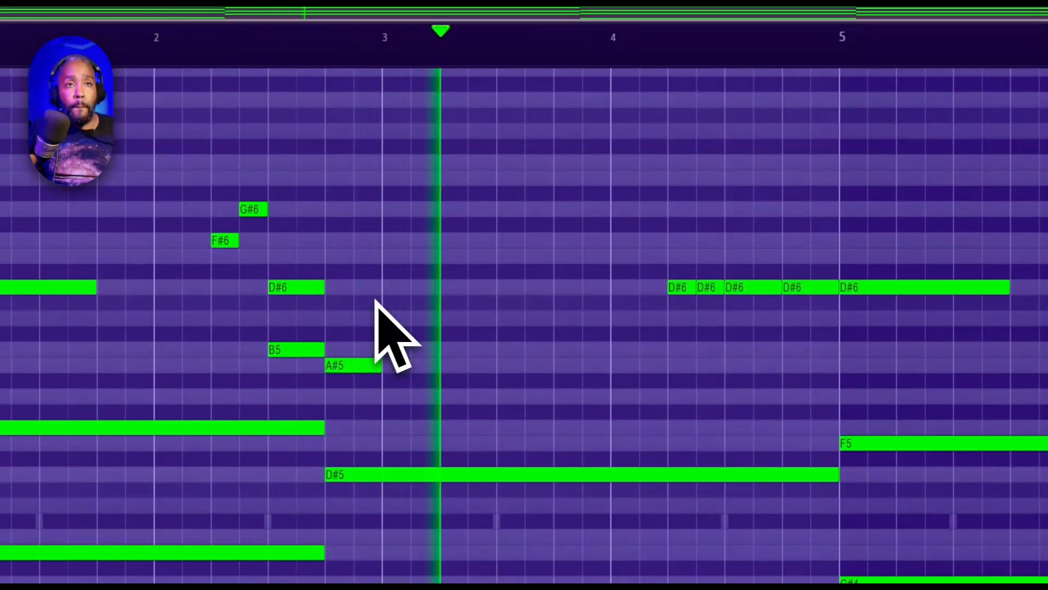
key(space)
drag(380, 365, 437, 365)
Rewrite the bar 4 melody as B5, C#6, B5 and A#5, replace the D#6 in bar 5 with G#5, and play it.
click(673, 353)
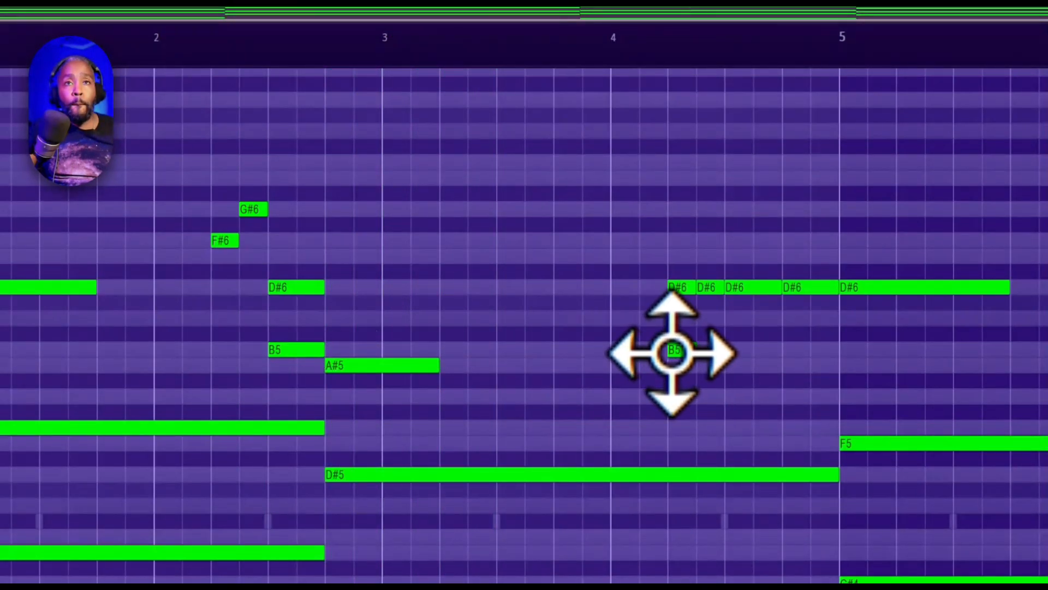
click(701, 319)
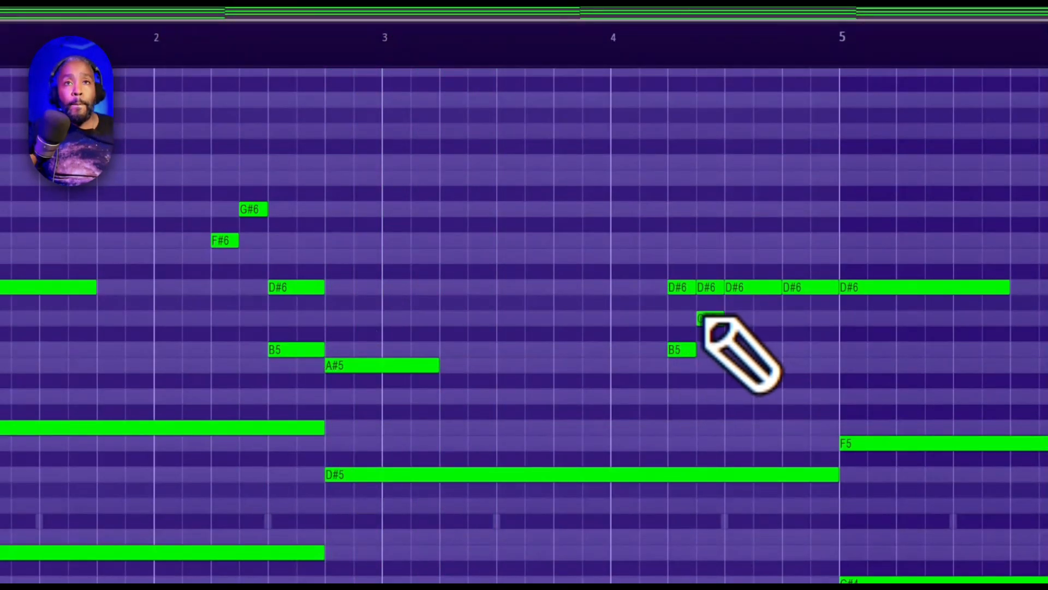
drag(752, 350, 781, 350)
click(784, 365)
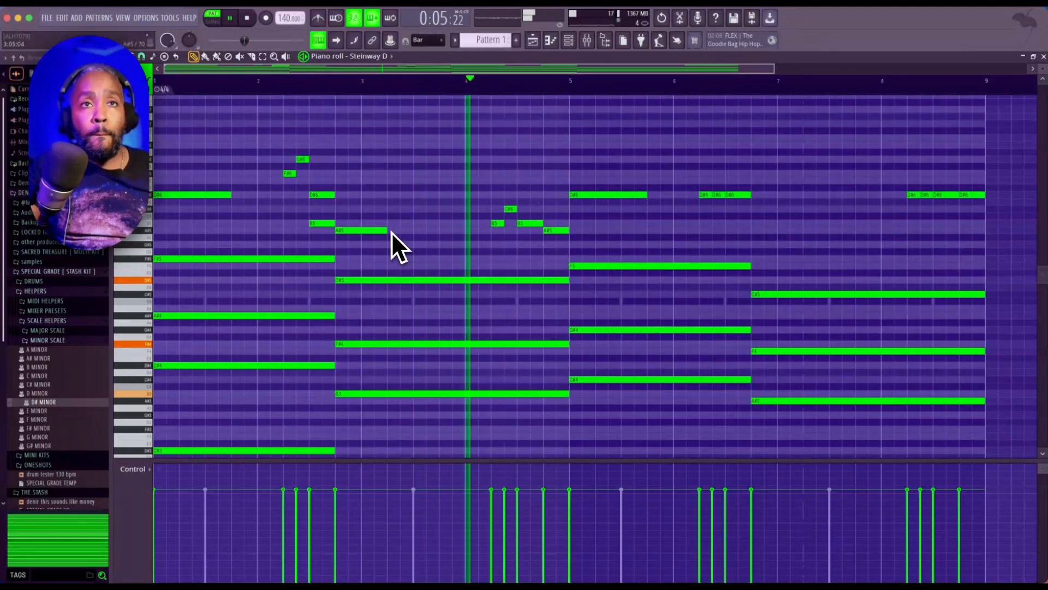
key(space)
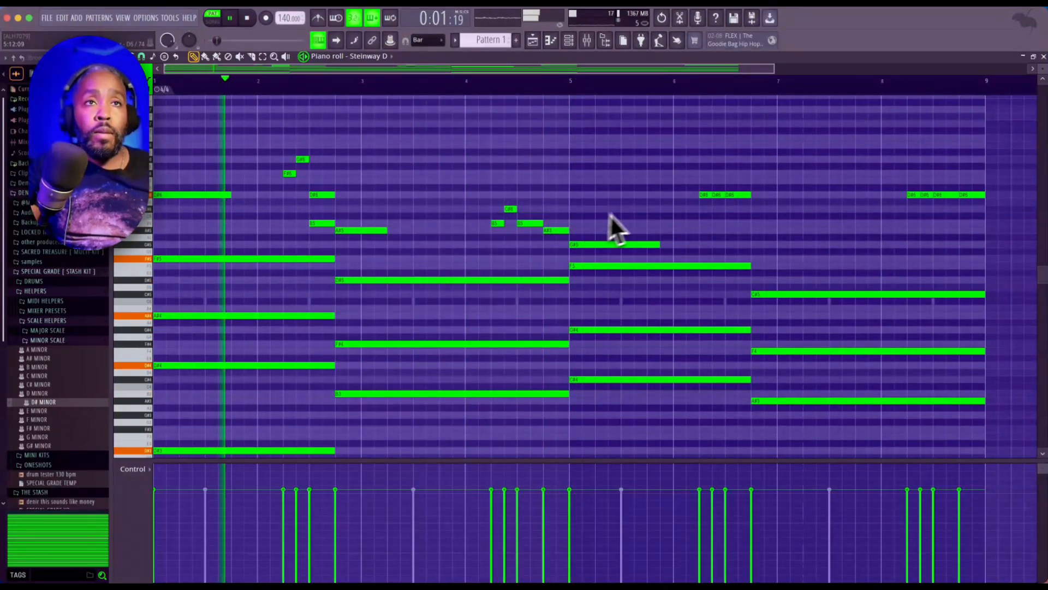
key(space)
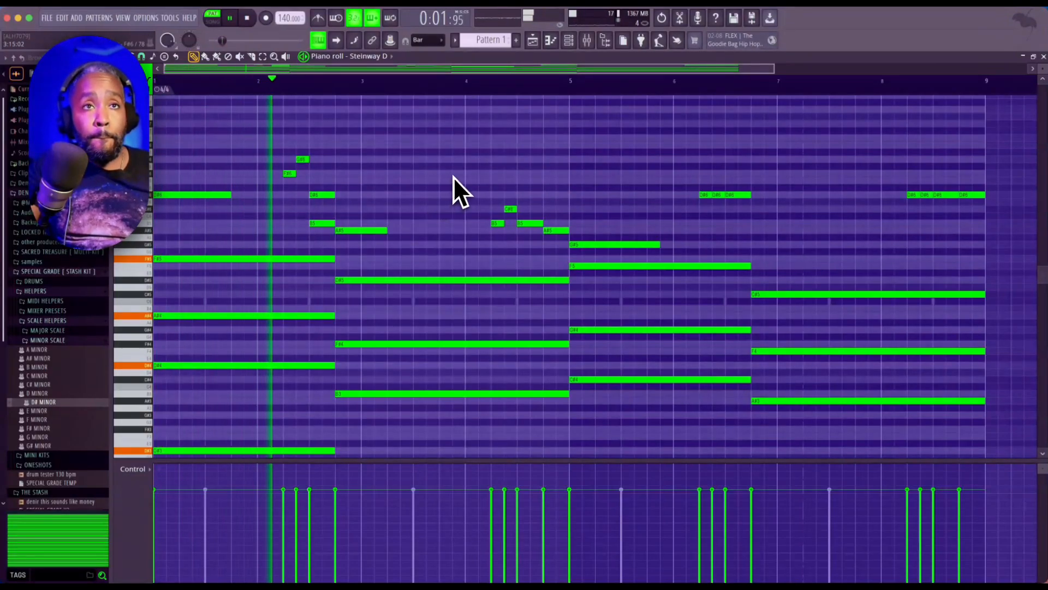
Randomize the note velocities with the piano roll randomizer, accept the result, and play the pattern.
key(alt+r)
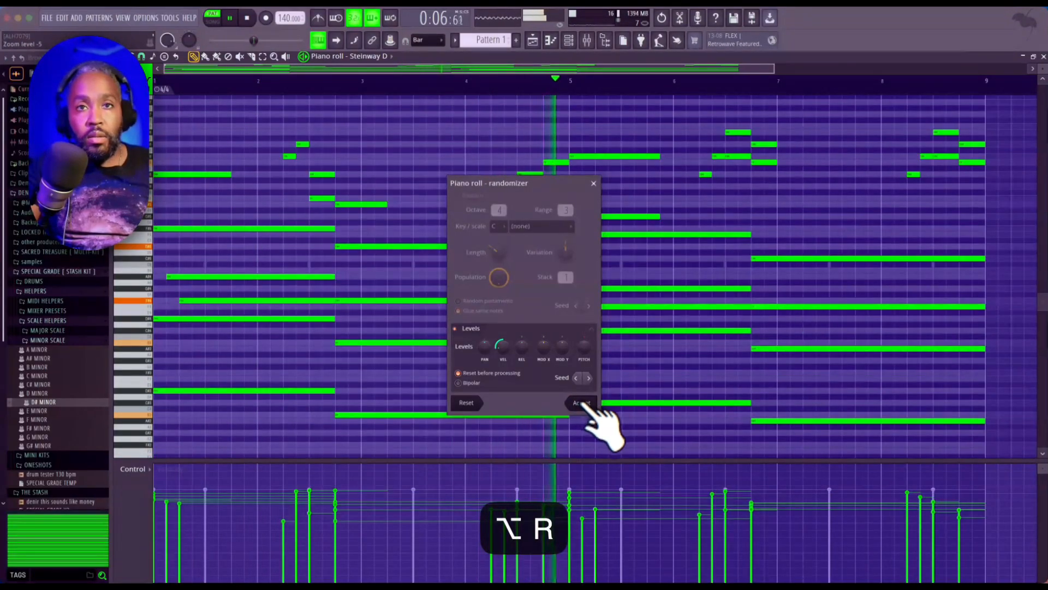
click(582, 403)
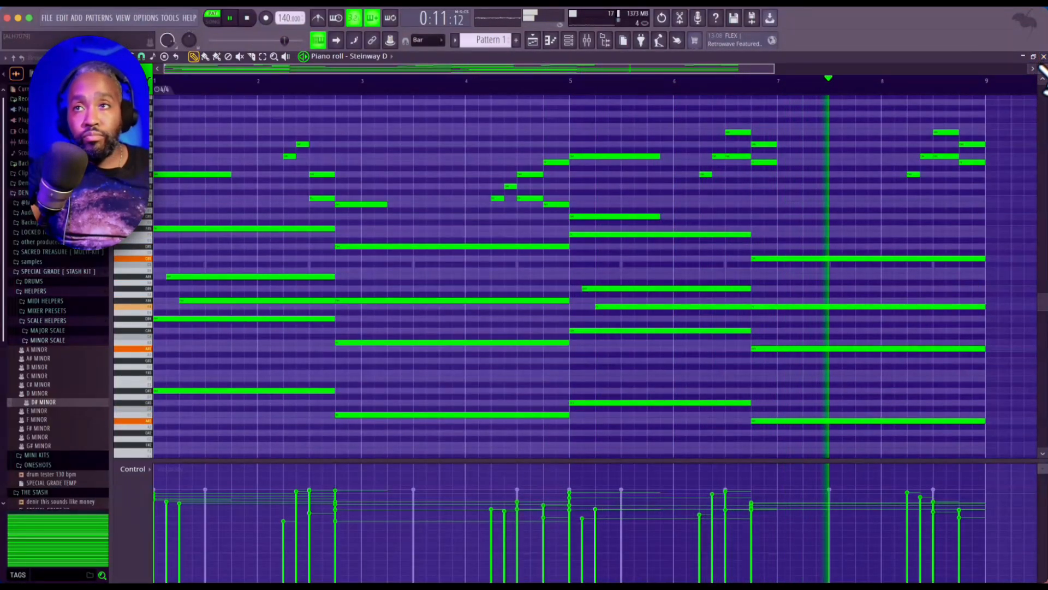
key(space)
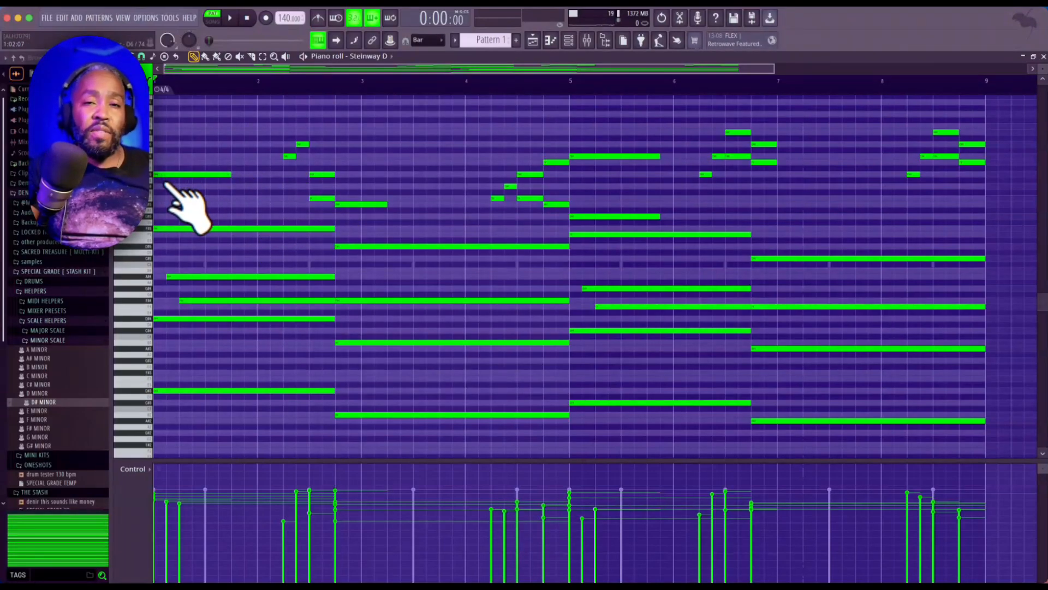
scroll(219, 163, up, 3)
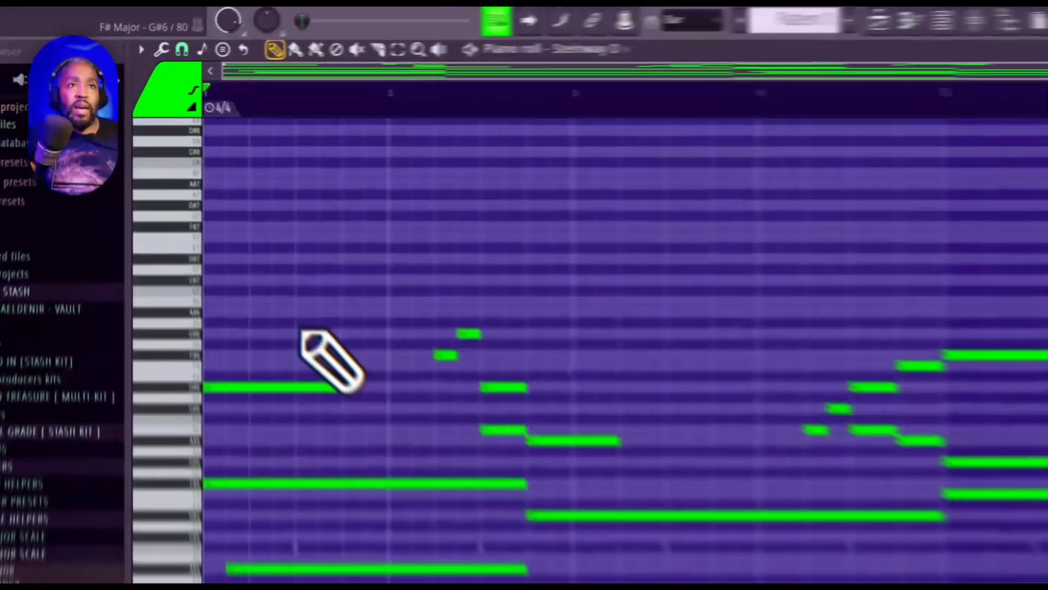
click(209, 216)
click(208, 198)
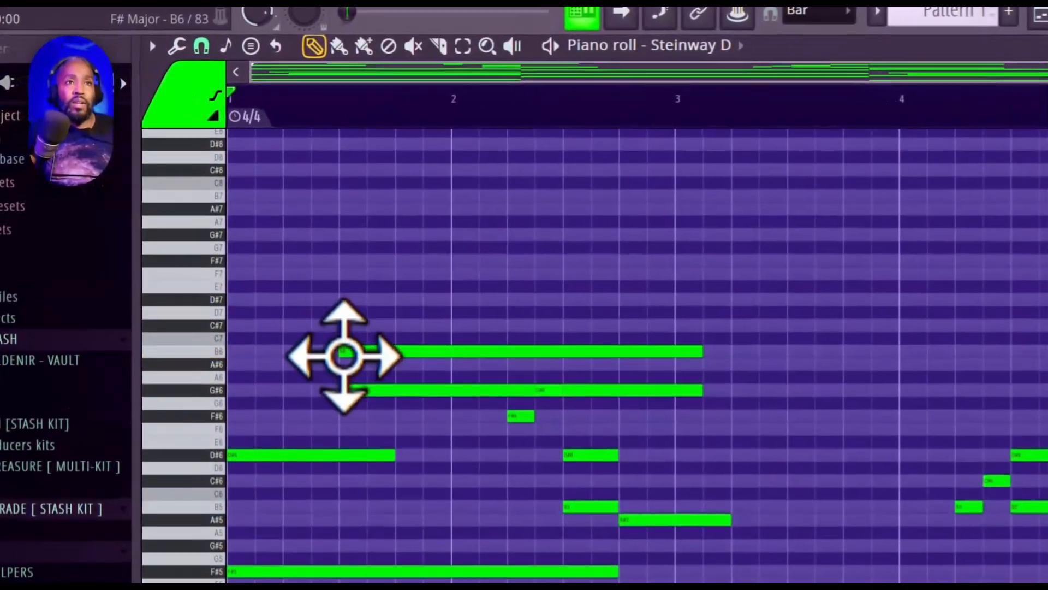
right_click(220, 215)
right_click(393, 356)
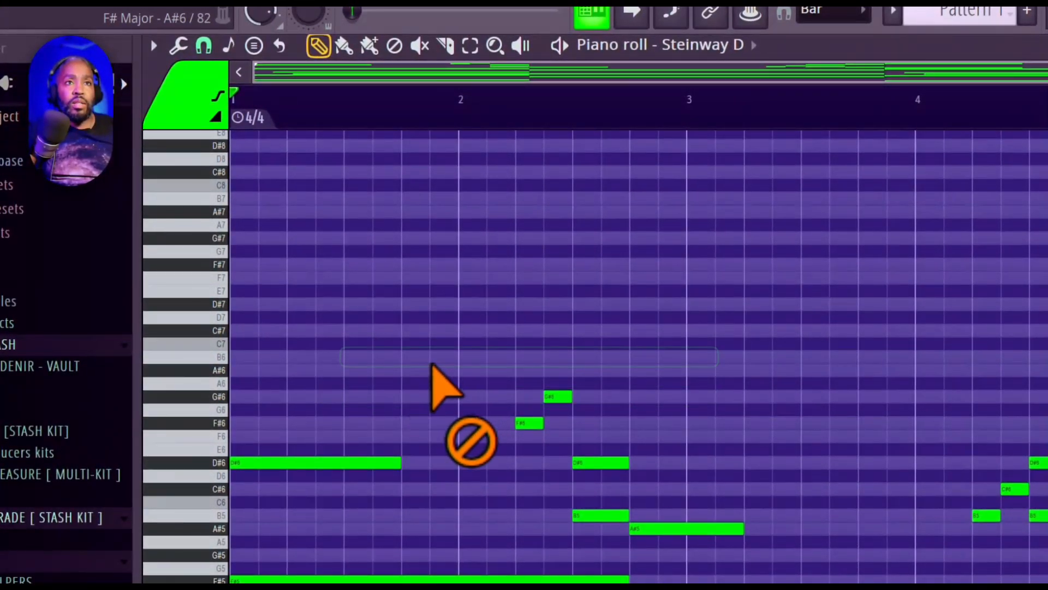
Add half-beat counter-melody notes A#6, B6, F#7 and F7 from beat 3 of bar 1, with B7 and A#7 above the first two.
click(354, 371)
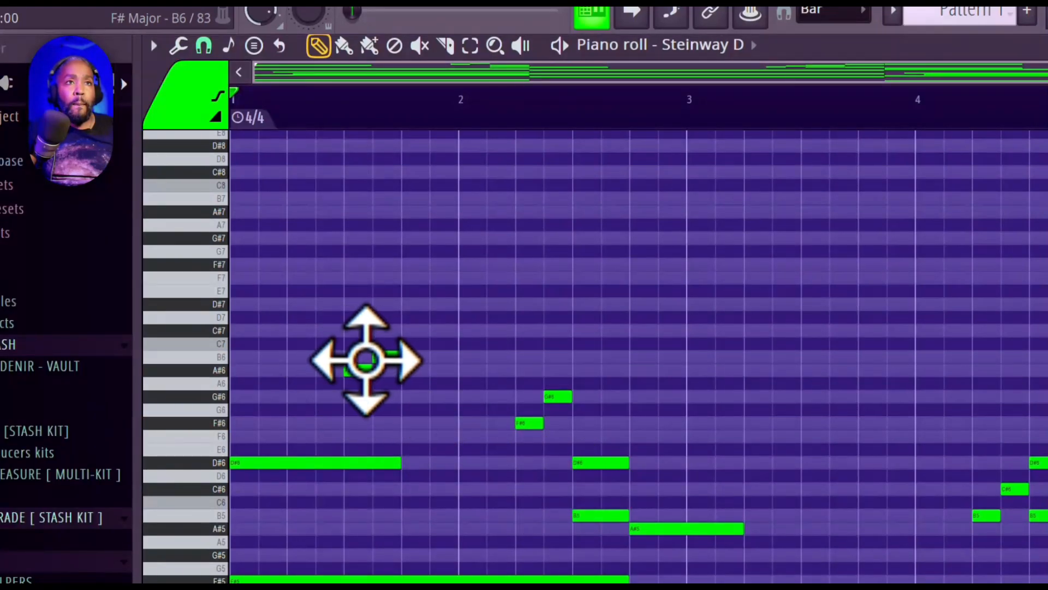
click(385, 357)
click(412, 265)
click(437, 278)
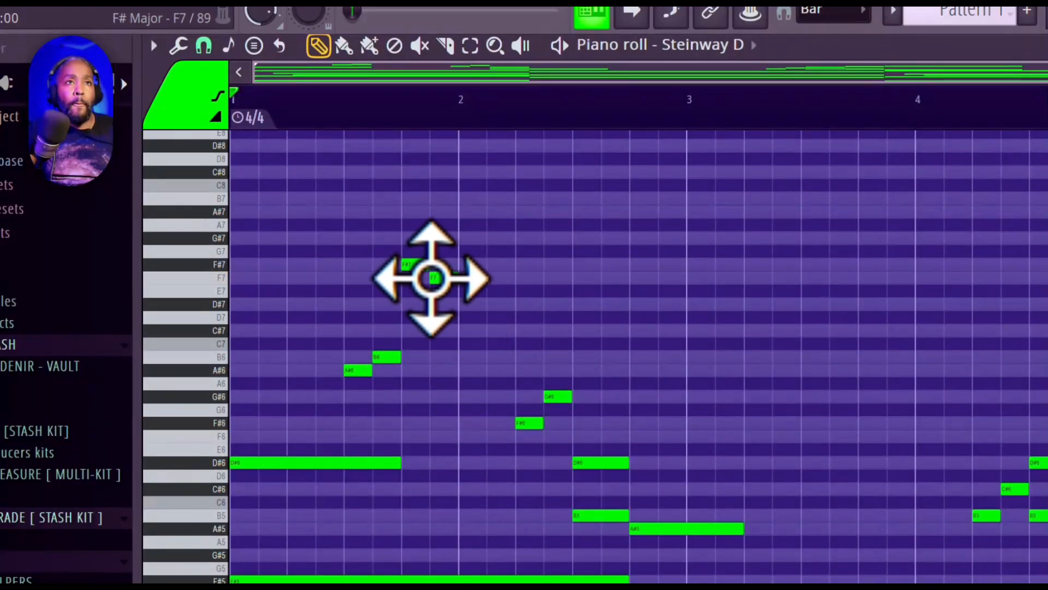
click(358, 198)
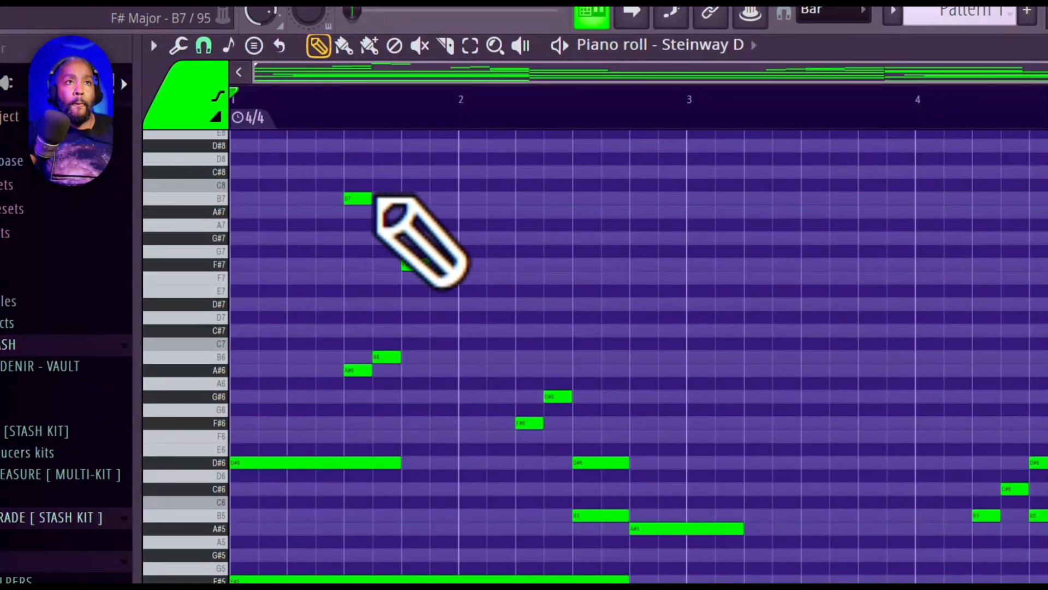
click(385, 212)
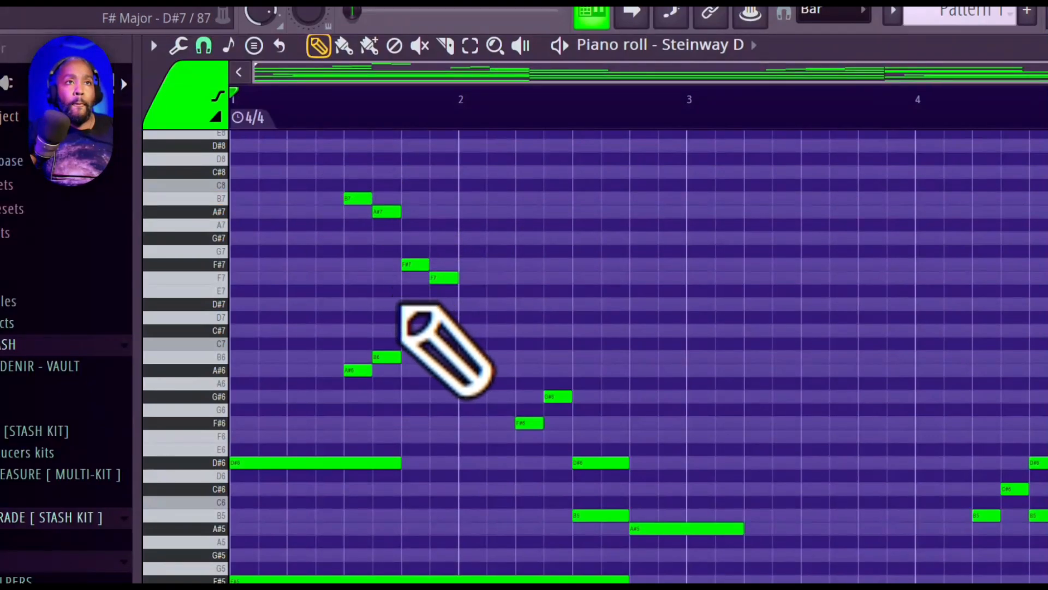
Add D#7 and B6 under the F#7 and F7, continue with C#7 and D#7 at the start of bar 2, and play the pattern.
click(405, 304)
scroll(409, 323, down, 1)
click(437, 328)
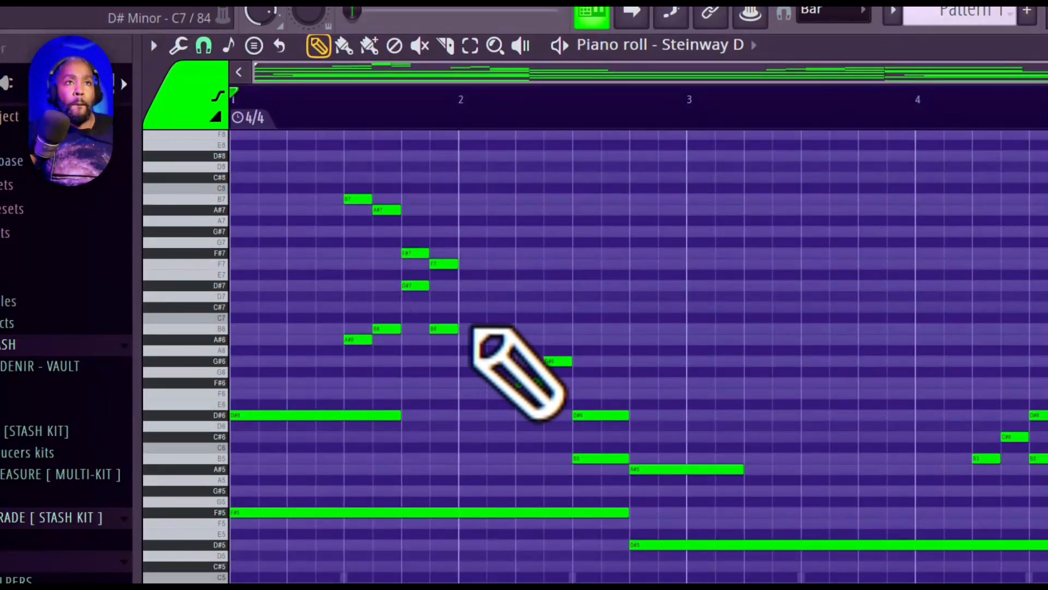
click(468, 308)
click(495, 285)
key(space)
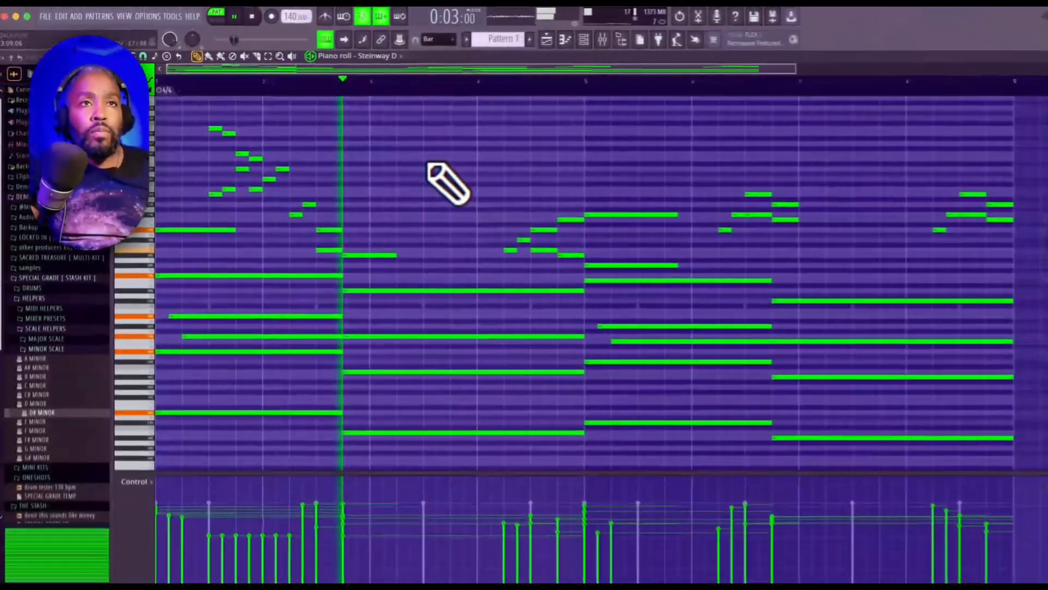
key(space)
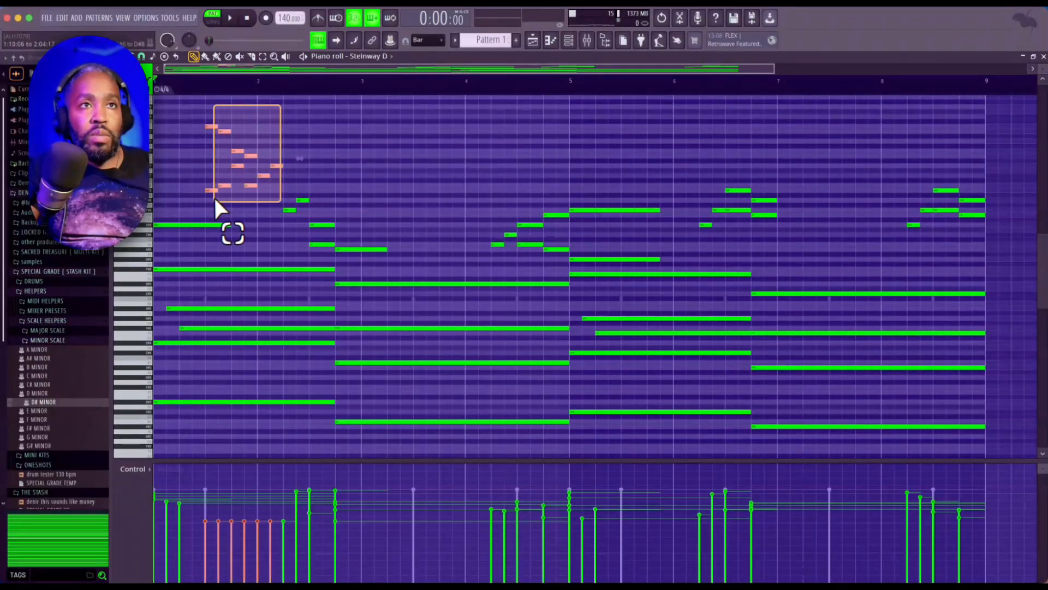
Copy the high counter-melody figure from bar 1 one bar later and play it back.
drag(214, 196, 214, 195)
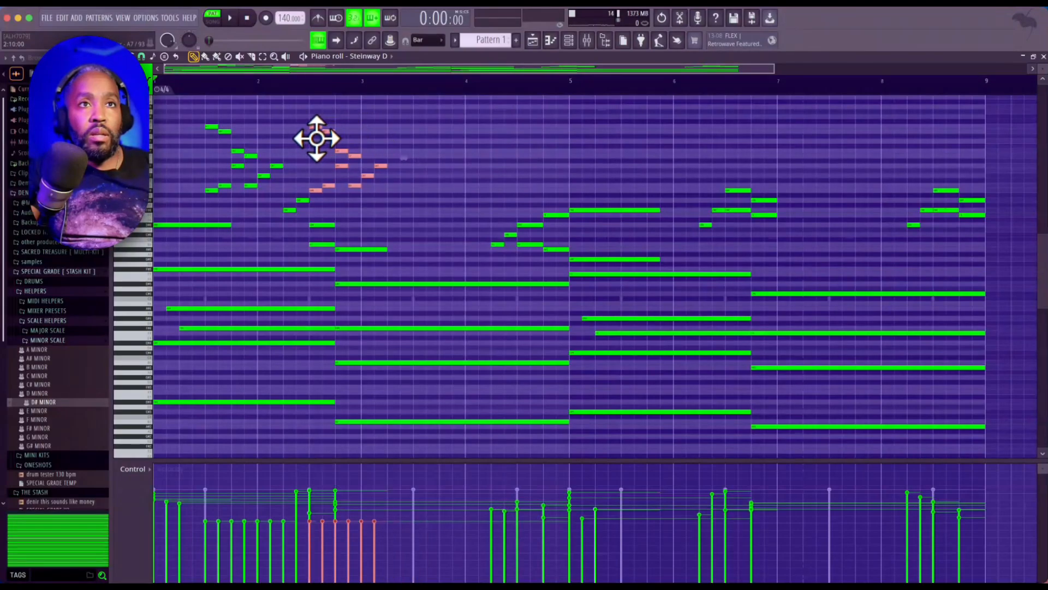
key(space)
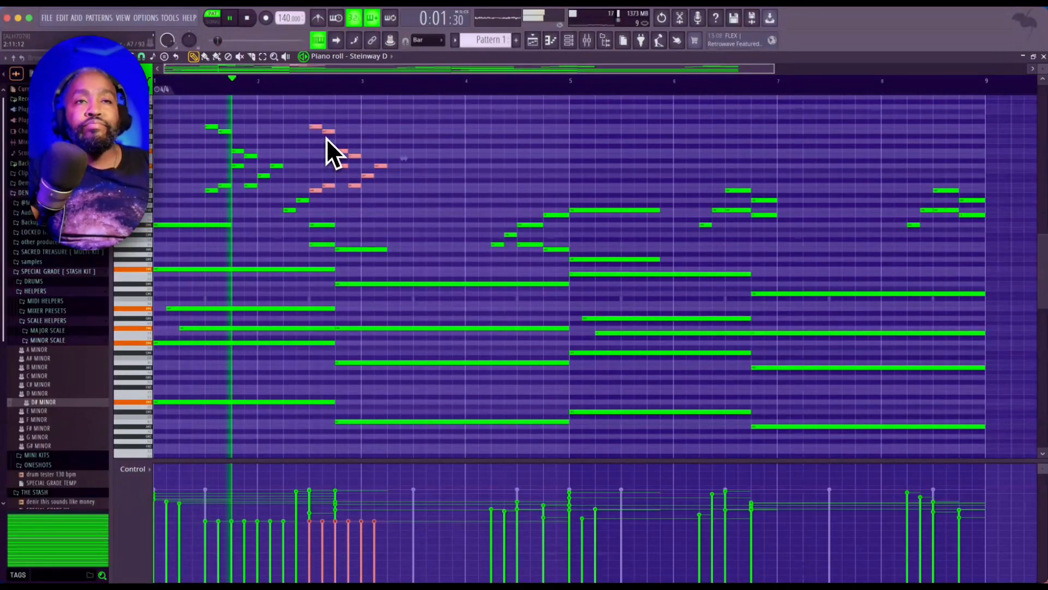
Try a third copy of the counter-melody figure in bar 3 at different half-beat positions, playing each placement.
drag(320, 131, 412, 132)
key(space)
key(space)
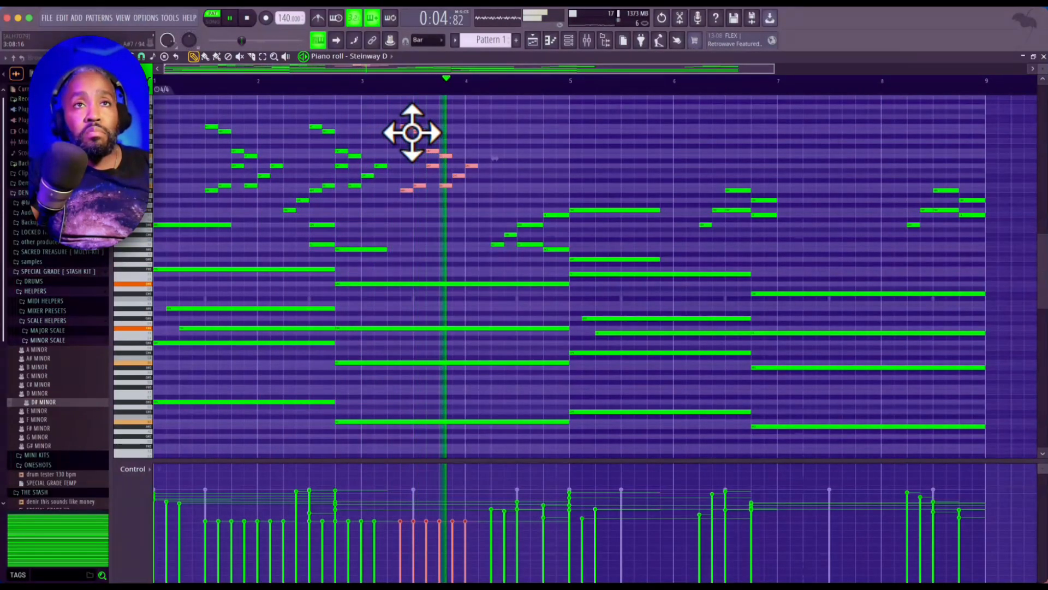
key(space)
drag(412, 132, 399, 133)
key(space)
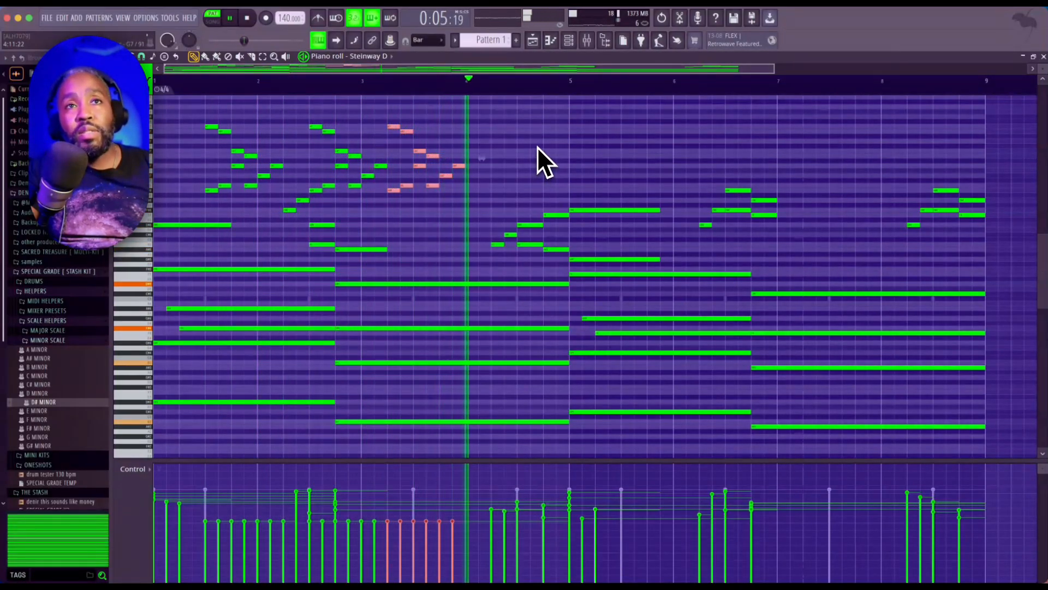
key(space)
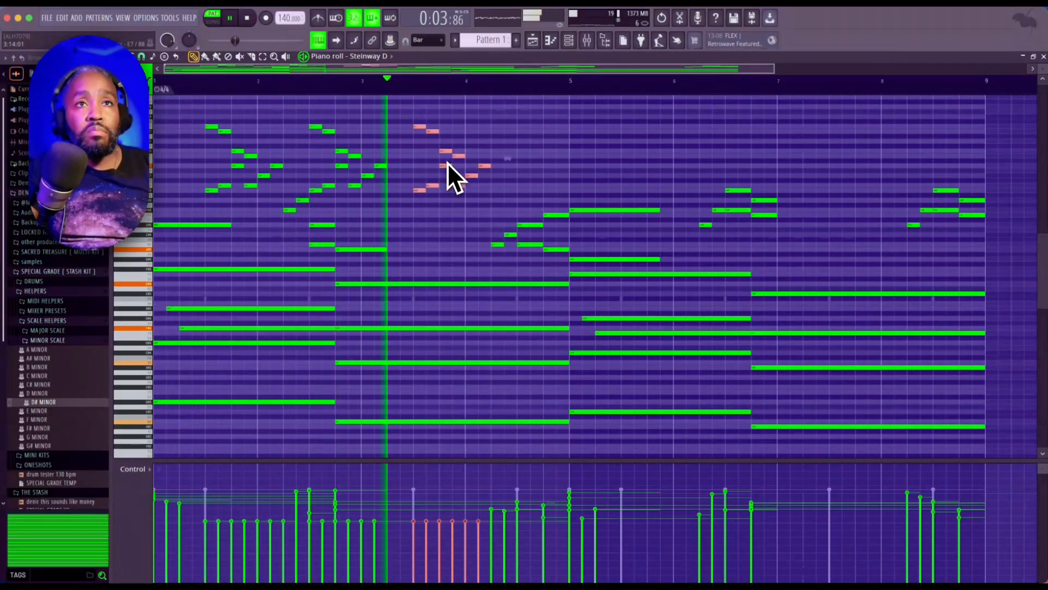
key(space)
Delete the D#7 that ends the second counter-melody figure and all notes of the third copy in bars 3 and 4.
key(ctrl+d)
right_click(381, 166)
right_click(420, 127)
right_click(446, 151)
right_click(445, 166)
right_click(432, 186)
right_click(420, 190)
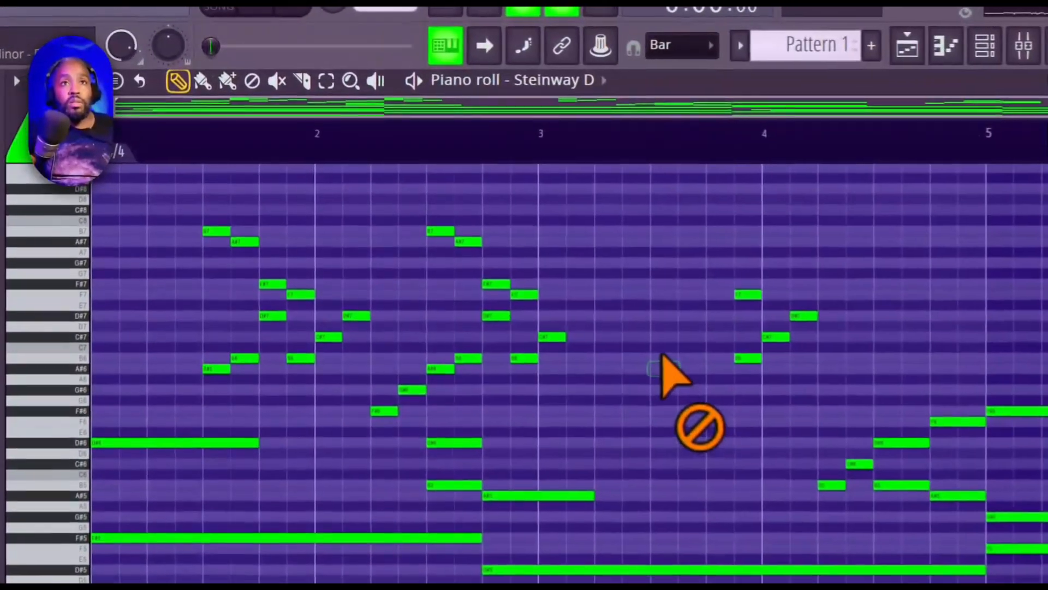
right_click(459, 156)
right_click(755, 364)
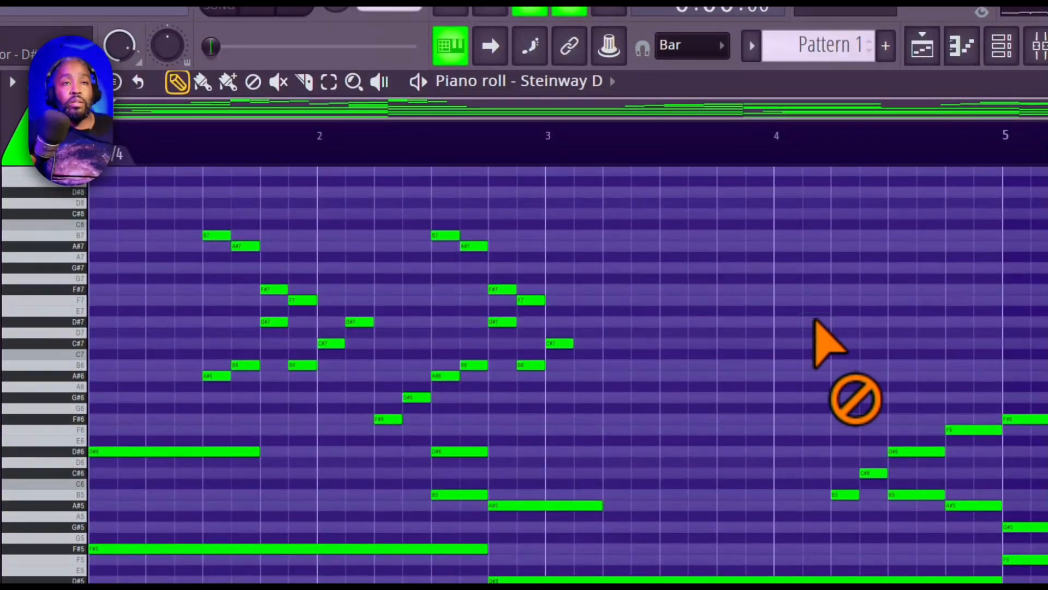
Select the high counter-melody of bars 1 and 2 and repeat it across bars 3 to 8.
drag(687, 229, 210, 409)
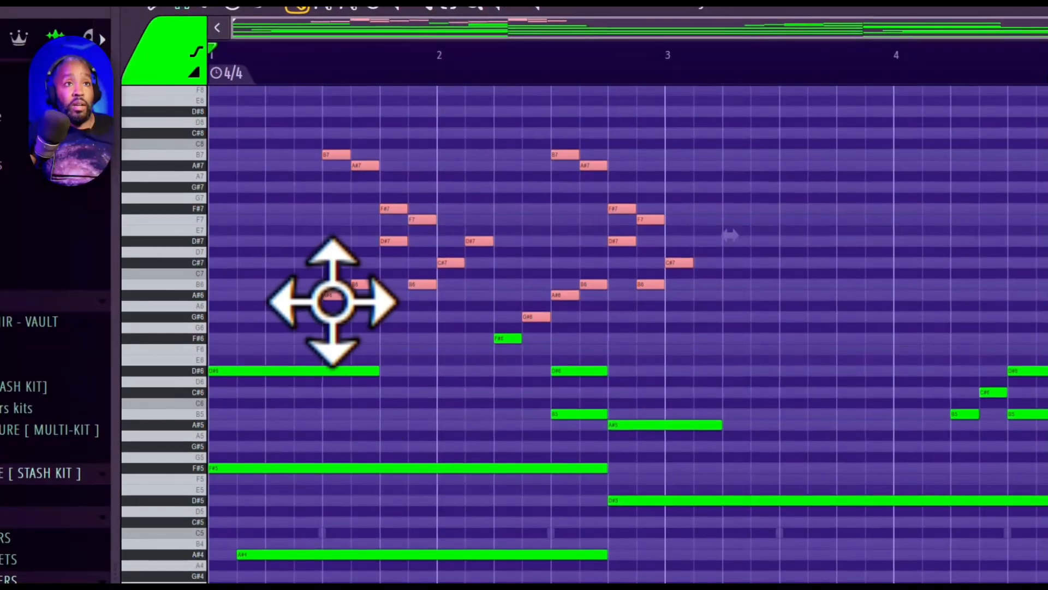
drag(332, 302, 776, 274)
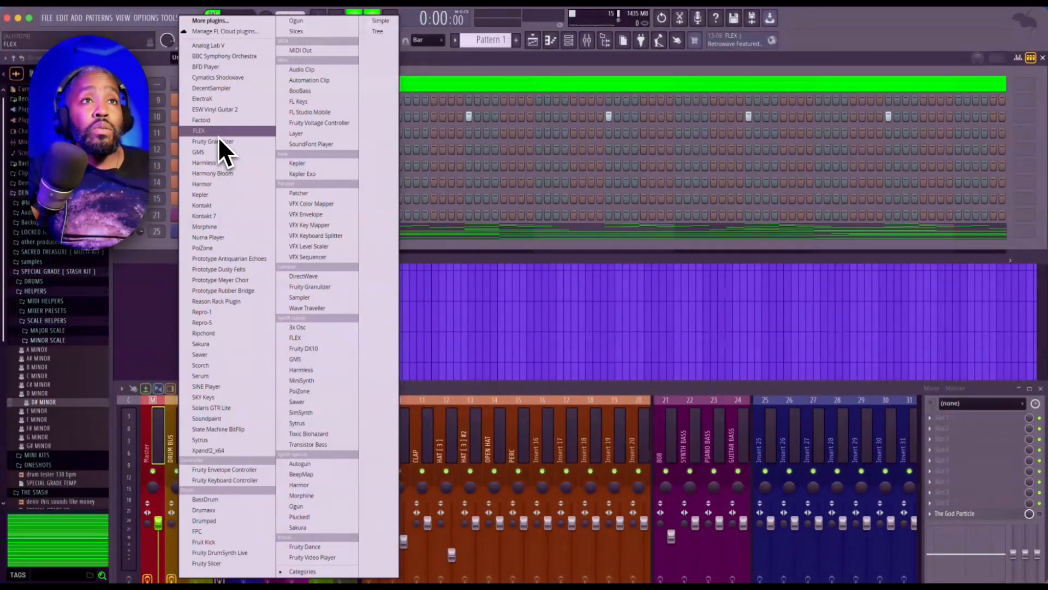
Add a FLEX instrument channel, load the 80s Theatre preset from the starred presets, and close the plugin window.
click(218, 137)
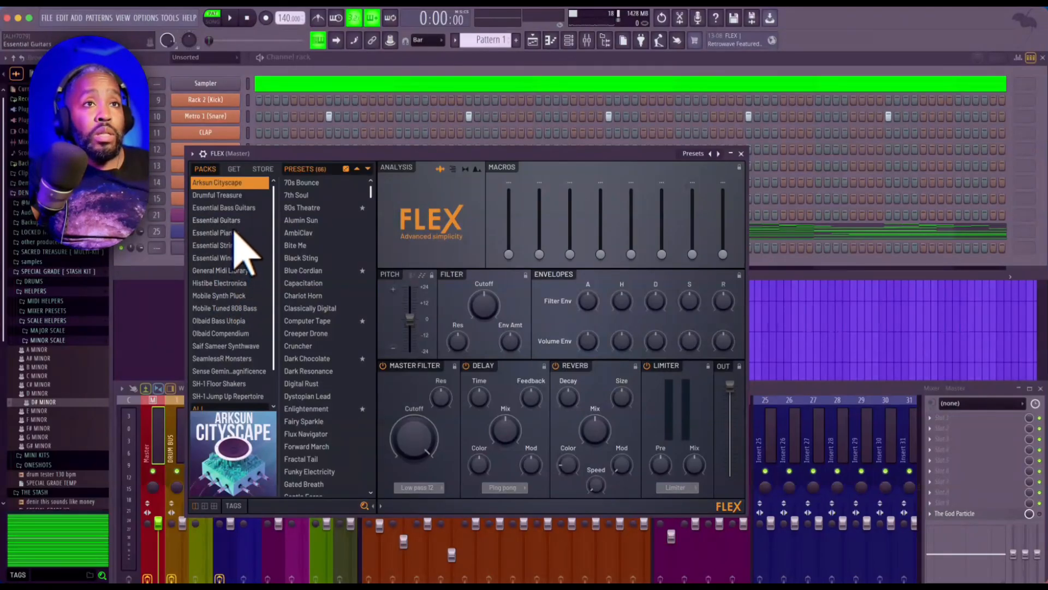
scroll(242, 218, down, 2)
scroll(272, 252, up, 3)
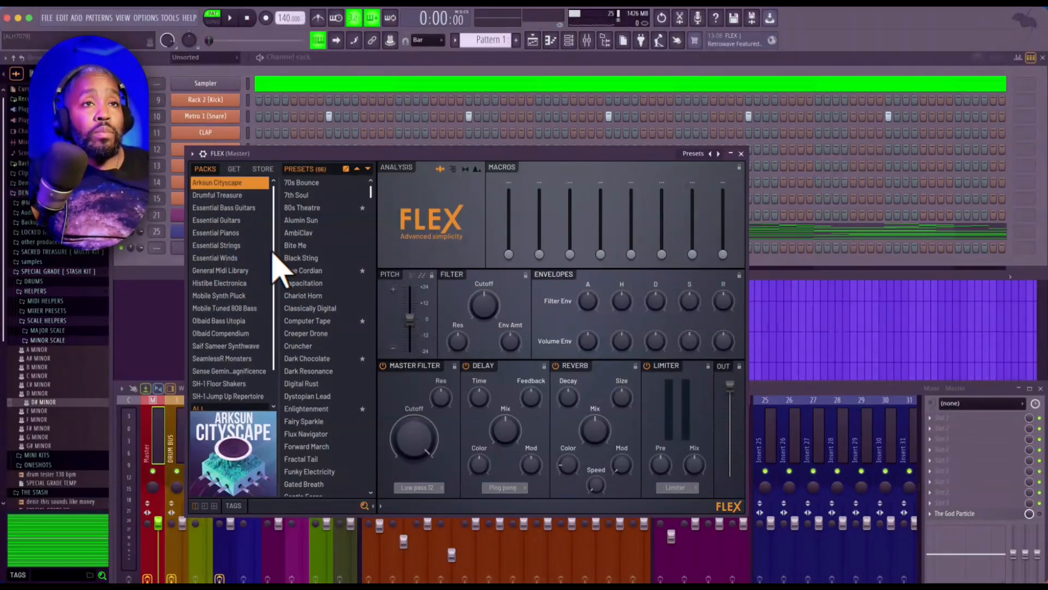
scroll(273, 254, down, 3)
click(216, 404)
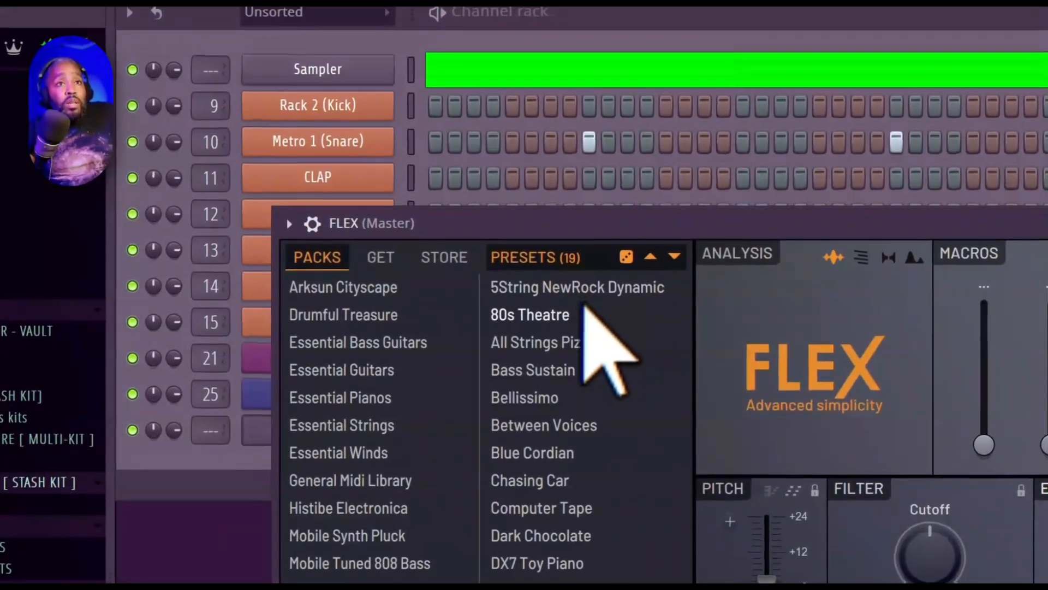
click(670, 83)
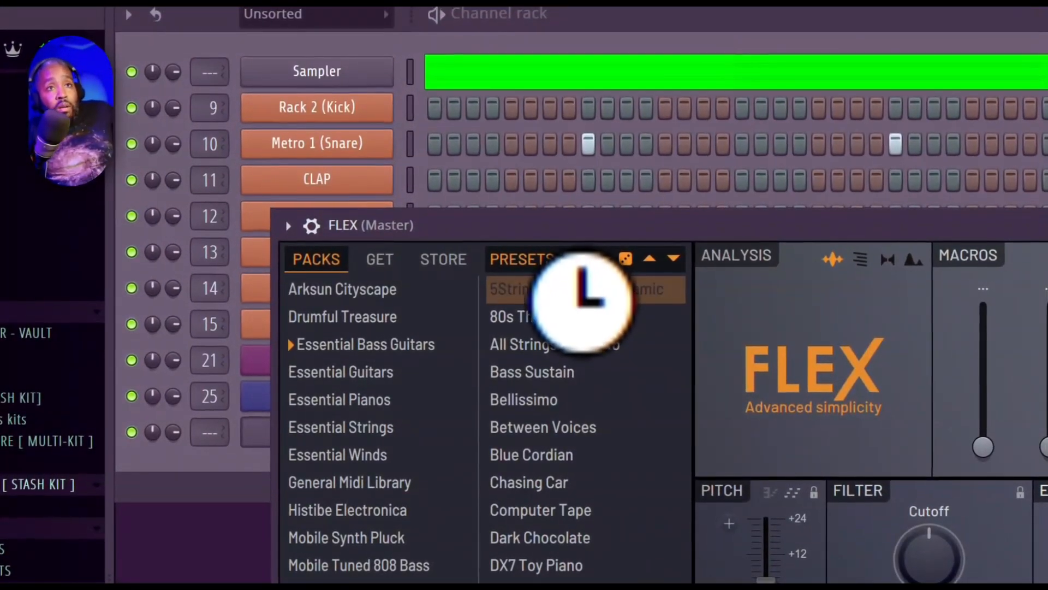
click(577, 323)
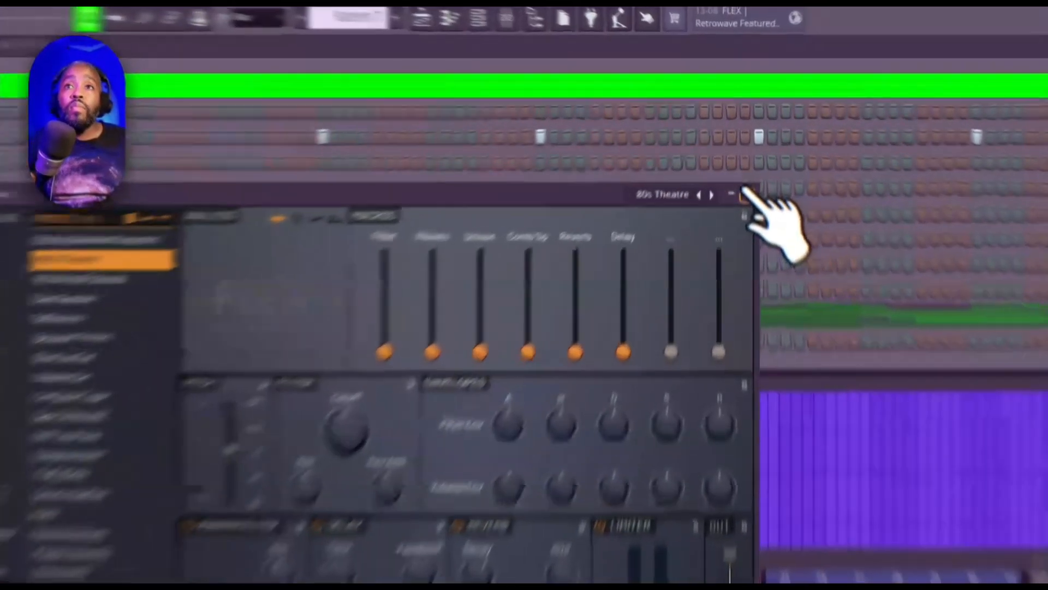
click(745, 191)
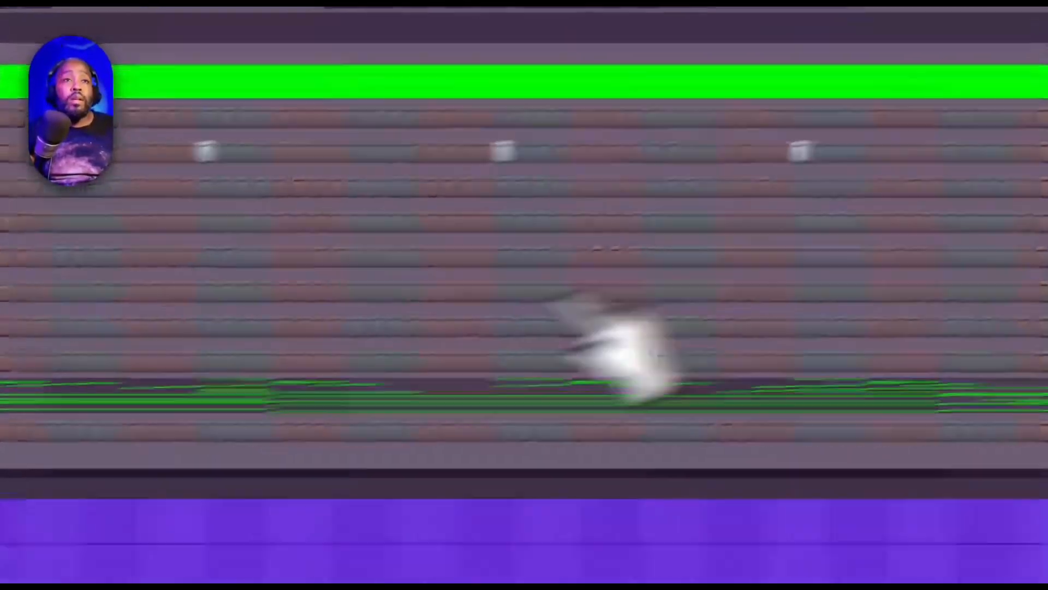
Copy the Steinway D channel's notes and paste them into the 80s Theatre channel.
right_click(333, 394)
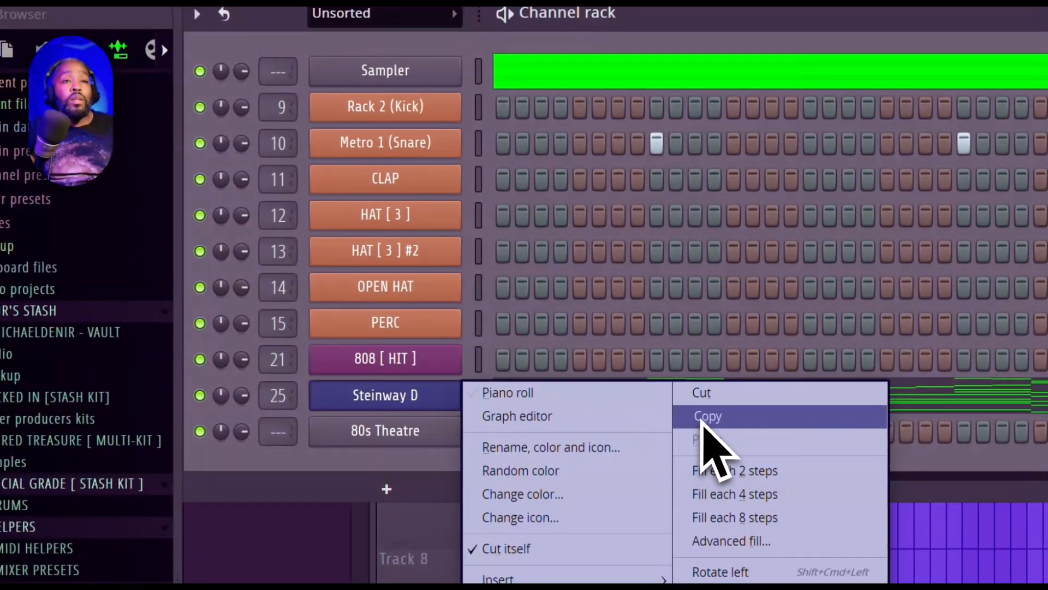
click(703, 419)
right_click(449, 431)
click(703, 475)
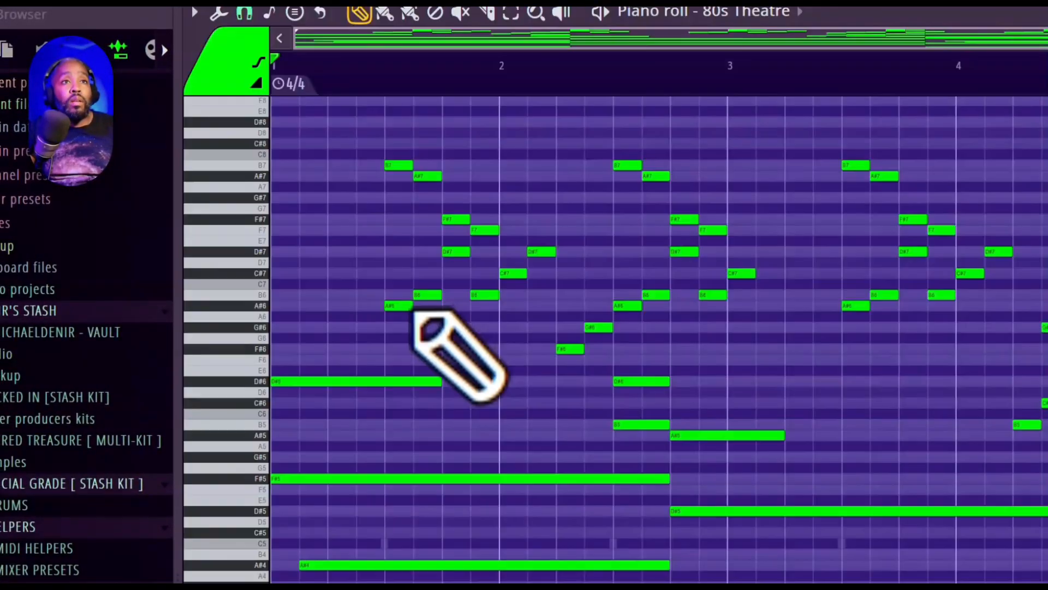
Delete the first high counter-melody figure, across bars 1 and 2, from the 80s Theatre piano roll.
right_click(405, 305)
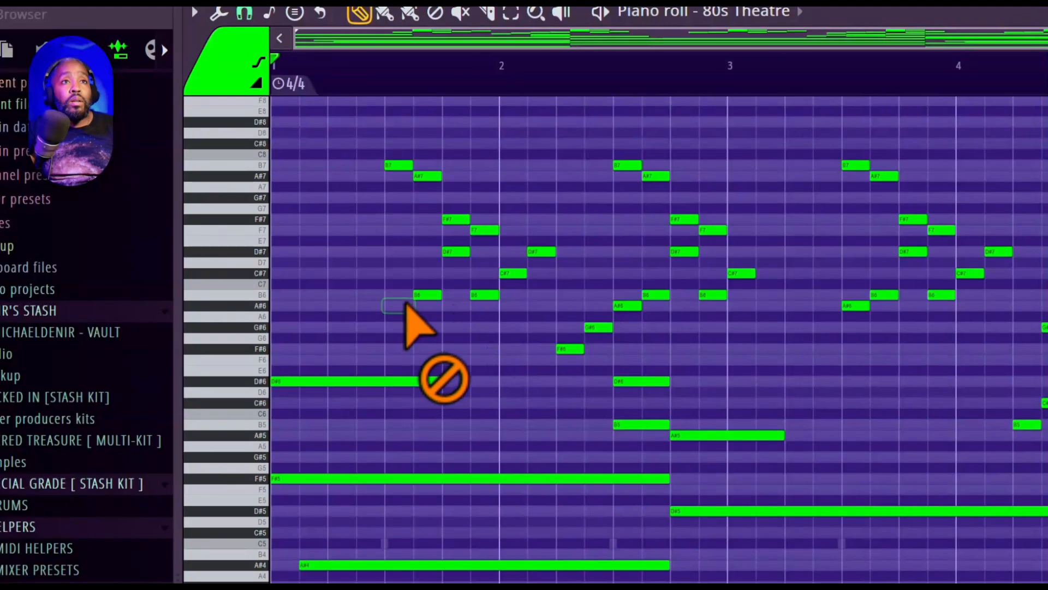
right_click(425, 295)
right_click(448, 220)
right_click(459, 251)
right_click(487, 297)
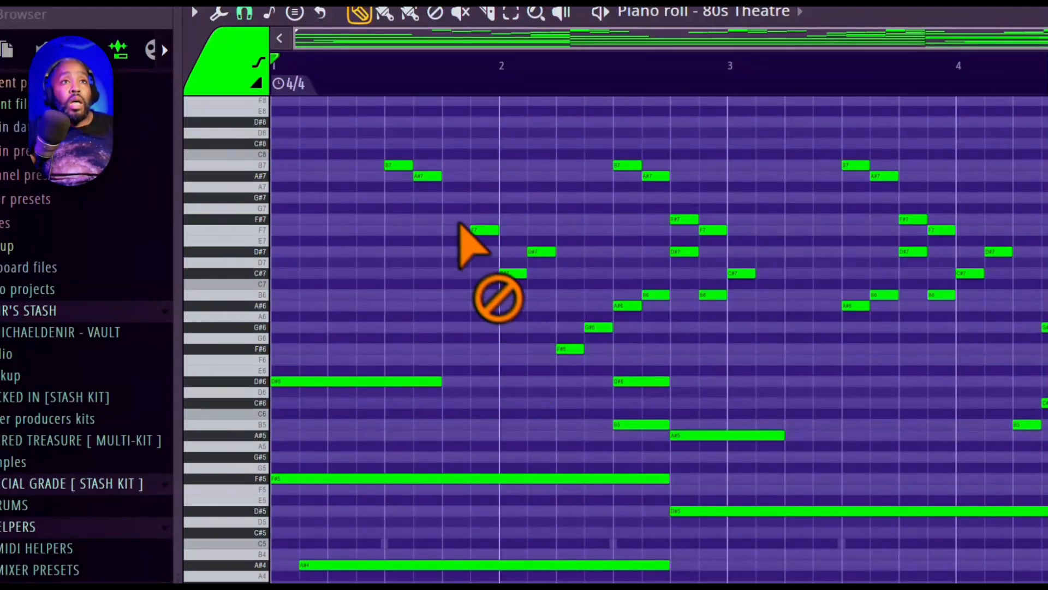
right_click(475, 230)
right_click(511, 272)
right_click(535, 252)
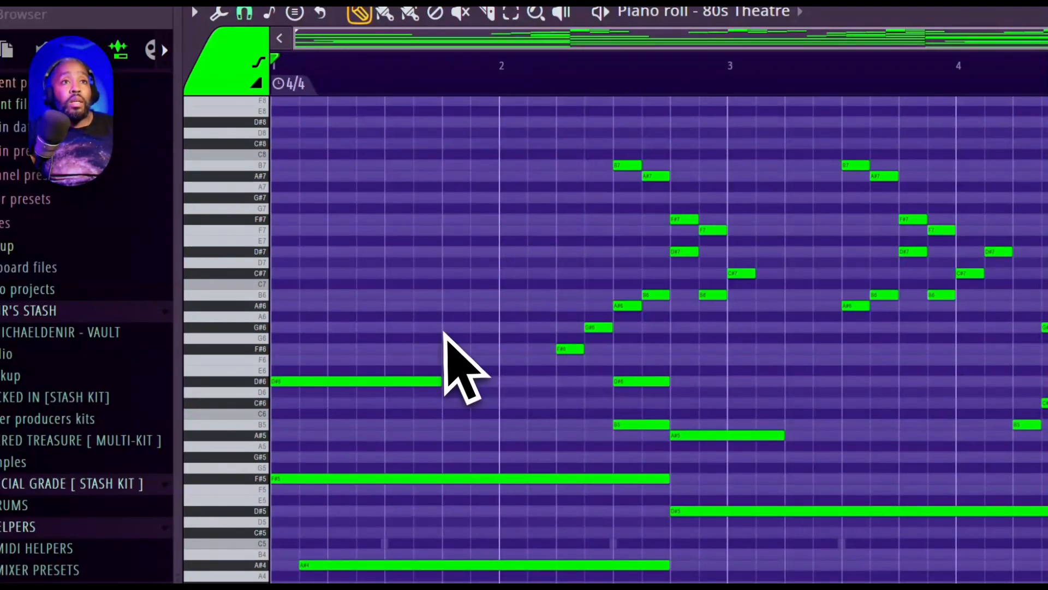
Delete the D#6 in bar 1 and the F#6, D#6 and B5 in bar 2 from the 80s Theatre part.
right_click(419, 381)
right_click(571, 349)
right_click(622, 381)
right_click(640, 424)
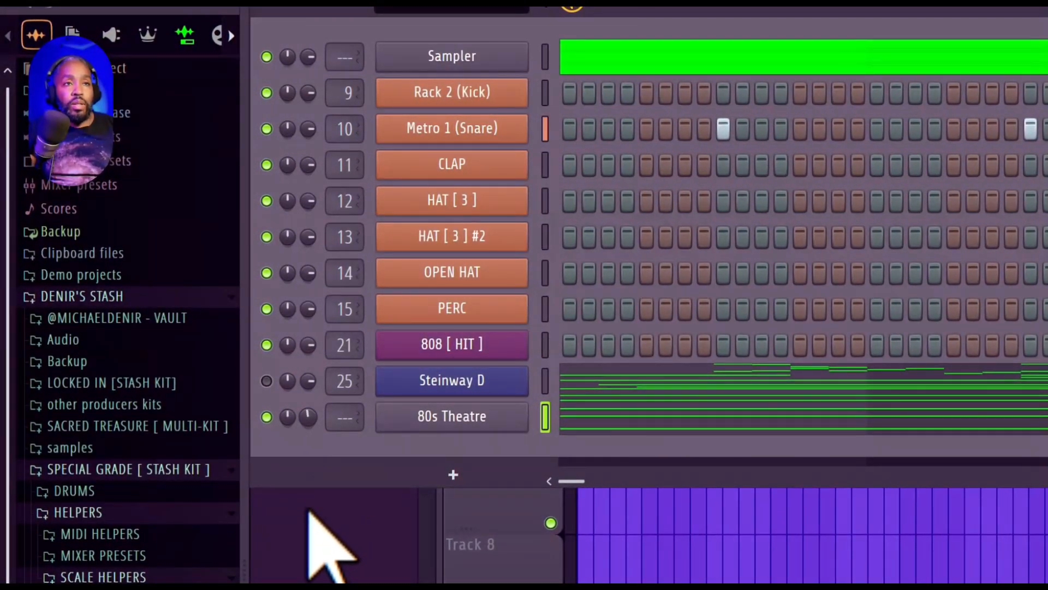
Clone the 80s Theatre channel, load the Blue Cordian preset in the clone, and close the plugin window.
right_click(469, 418)
click(522, 465)
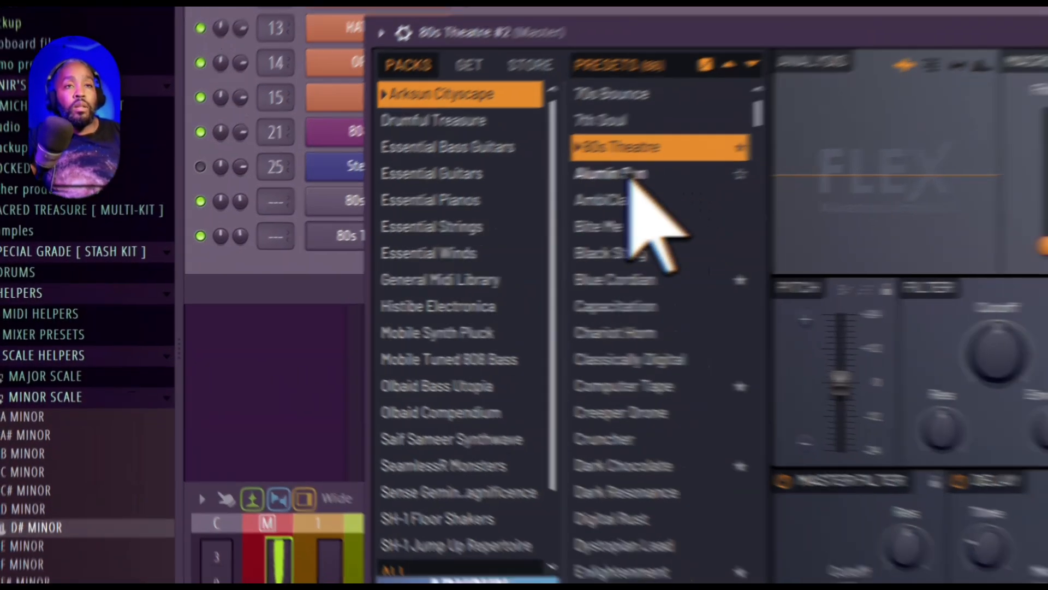
click(652, 257)
click(535, 303)
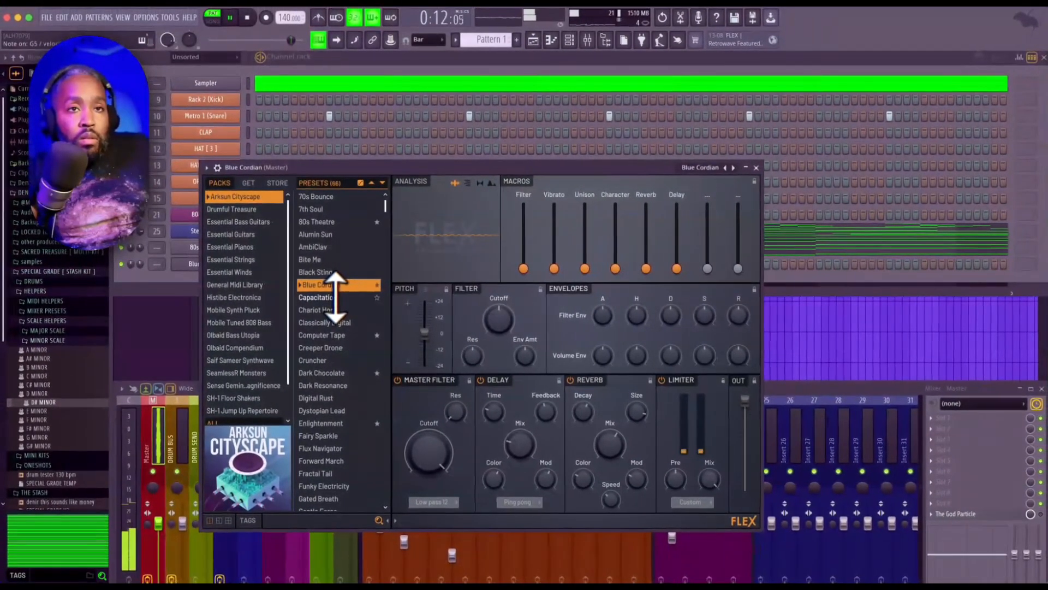
click(755, 167)
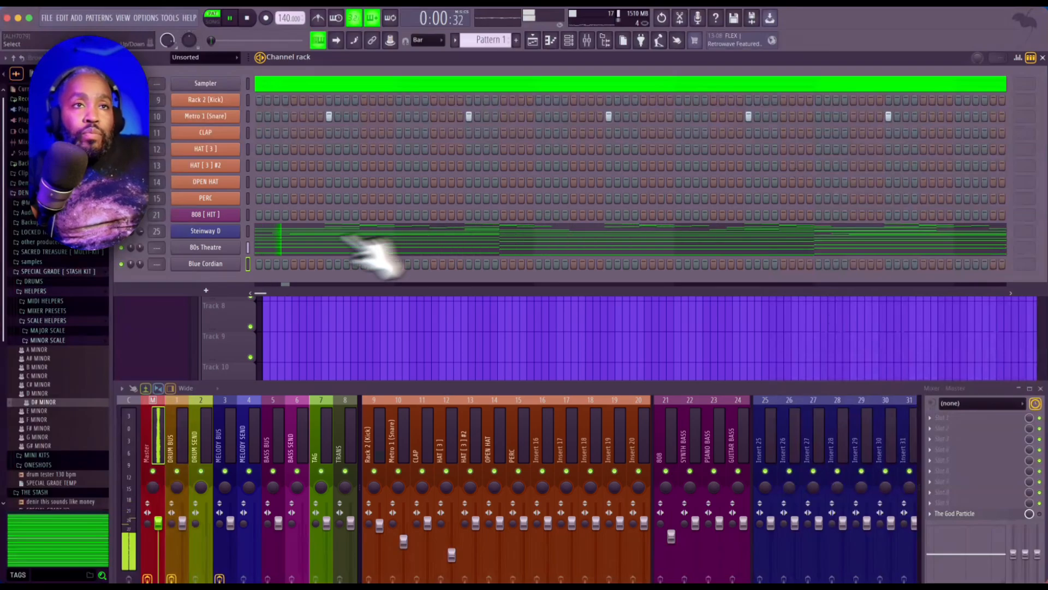
Paste the copied piano notes into the Blue Cordian channel and open its piano roll.
right_click(221, 266)
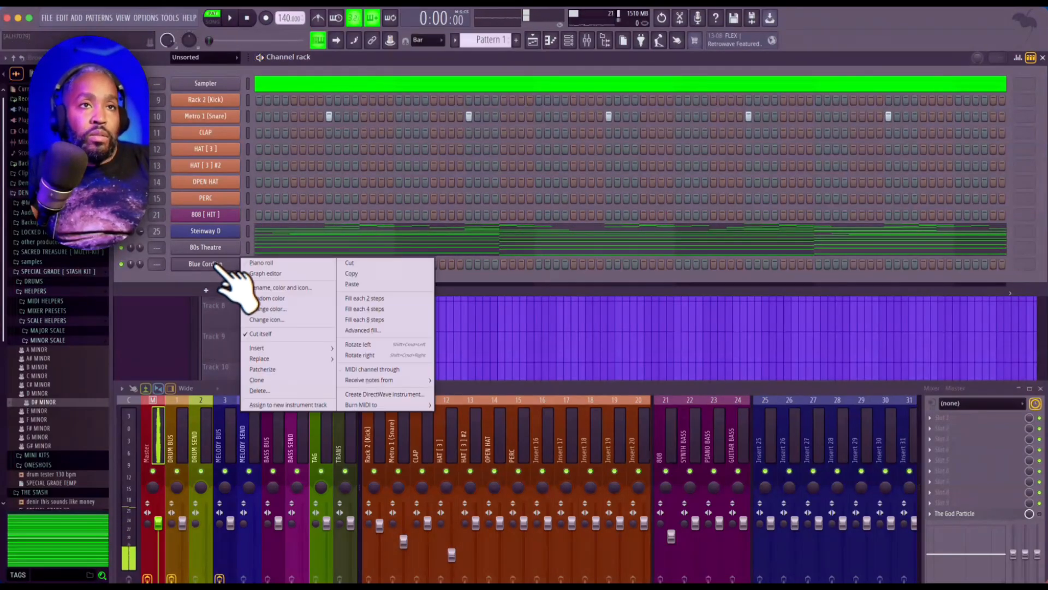
click(346, 284)
click(343, 265)
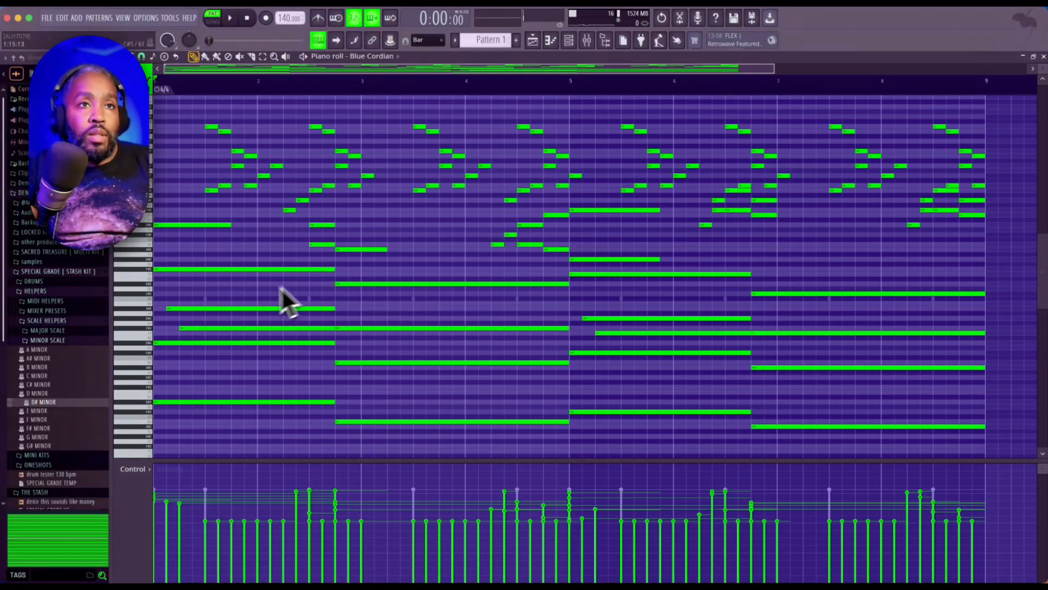
Delete the sustained chord notes across bars 1 to 8 of the Blue Cordian part, keeping the melody notes.
right_click(186, 269)
right_click(191, 307)
right_click(194, 327)
right_click(196, 342)
right_click(377, 283)
right_click(382, 327)
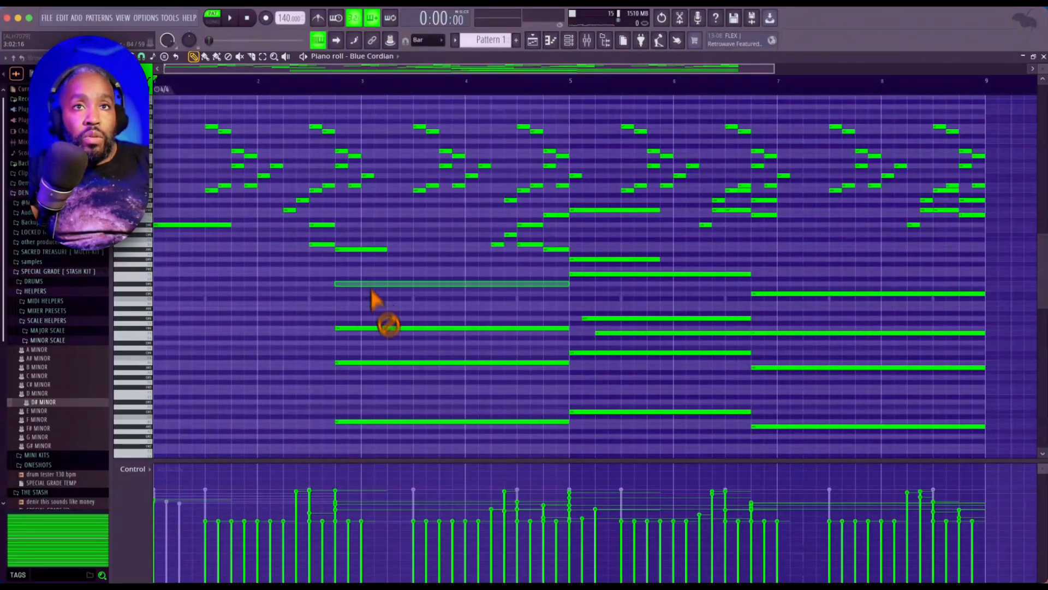
right_click(388, 362)
right_click(390, 421)
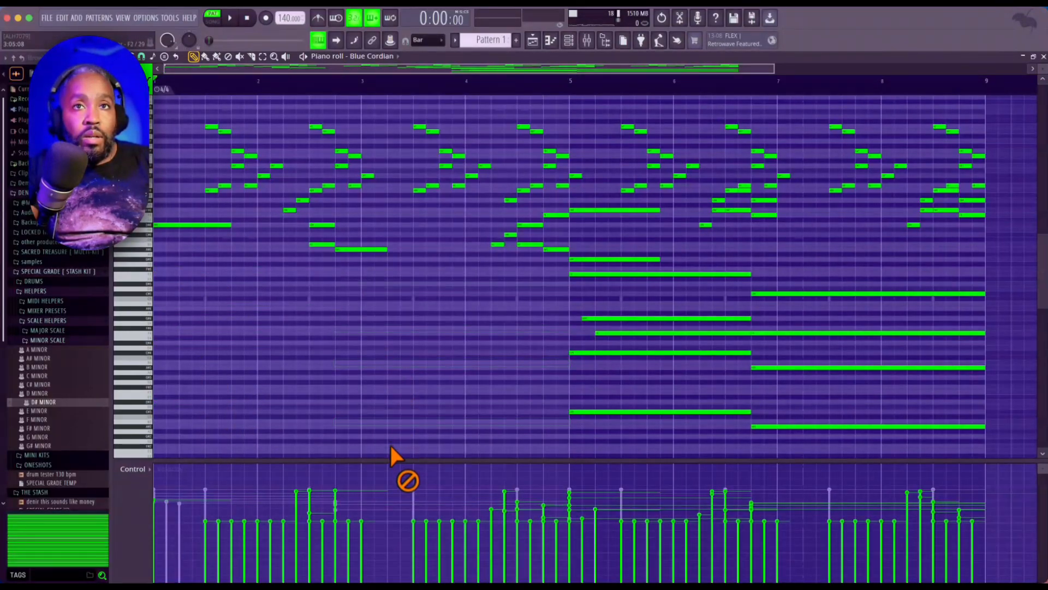
right_click(629, 275)
right_click(633, 318)
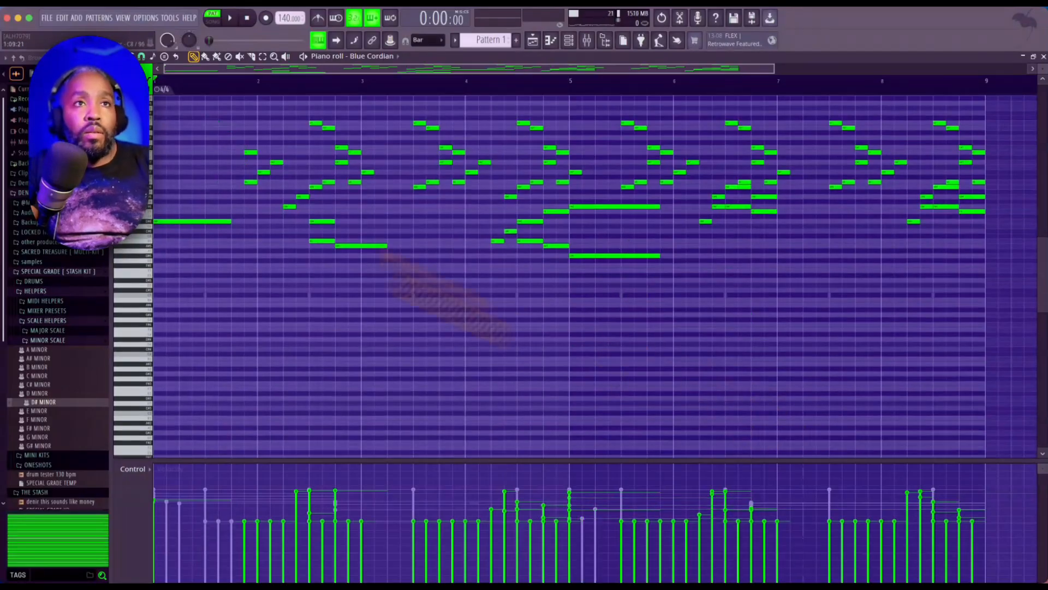
Delete the high counter-melody notes across bars 1 to 8 of the Blue Cordian part, leaving only the main melody.
right_click(341, 163)
right_click(443, 163)
right_click(510, 198)
right_click(536, 128)
right_click(636, 184)
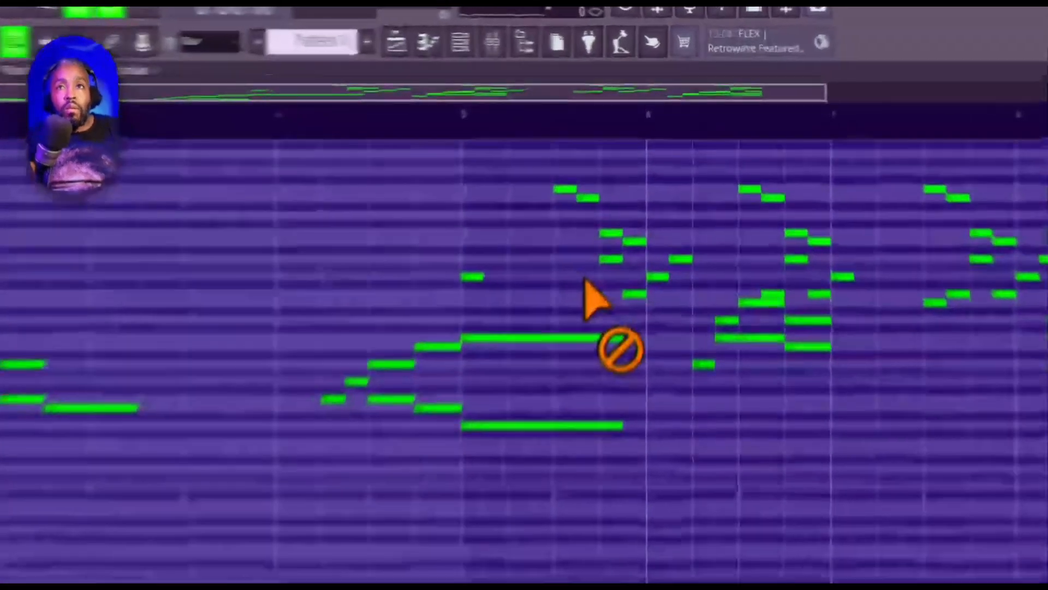
right_click(611, 233)
right_click(565, 189)
right_click(750, 188)
right_click(796, 232)
right_click(658, 276)
right_click(935, 189)
right_click(958, 198)
right_click(1004, 241)
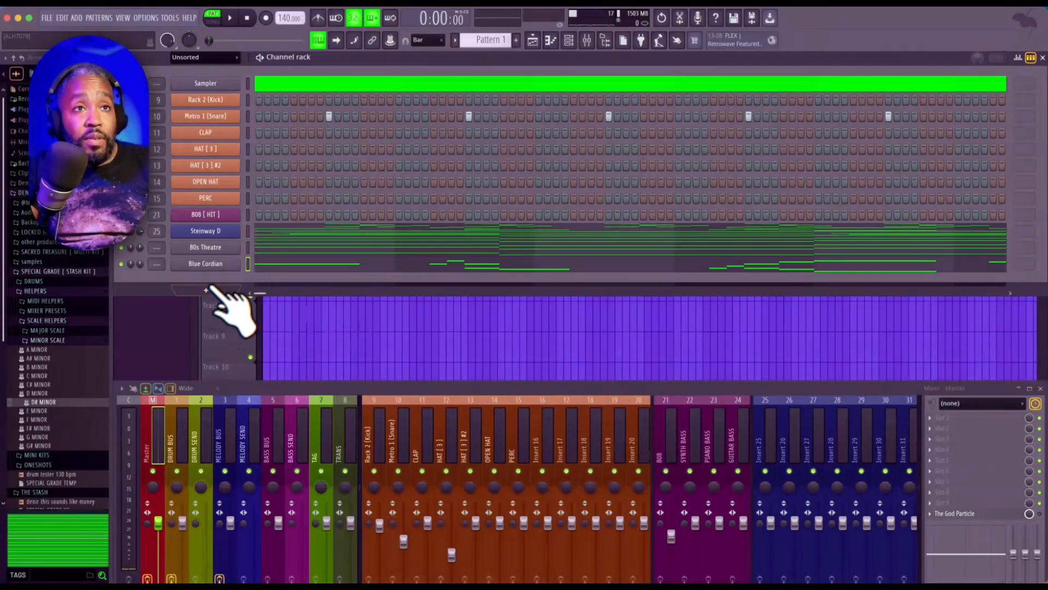
Clone the Blue Cordian channel, load the Computer Tape preset in the clone, and paste the copied piano notes into it.
right_click(236, 262)
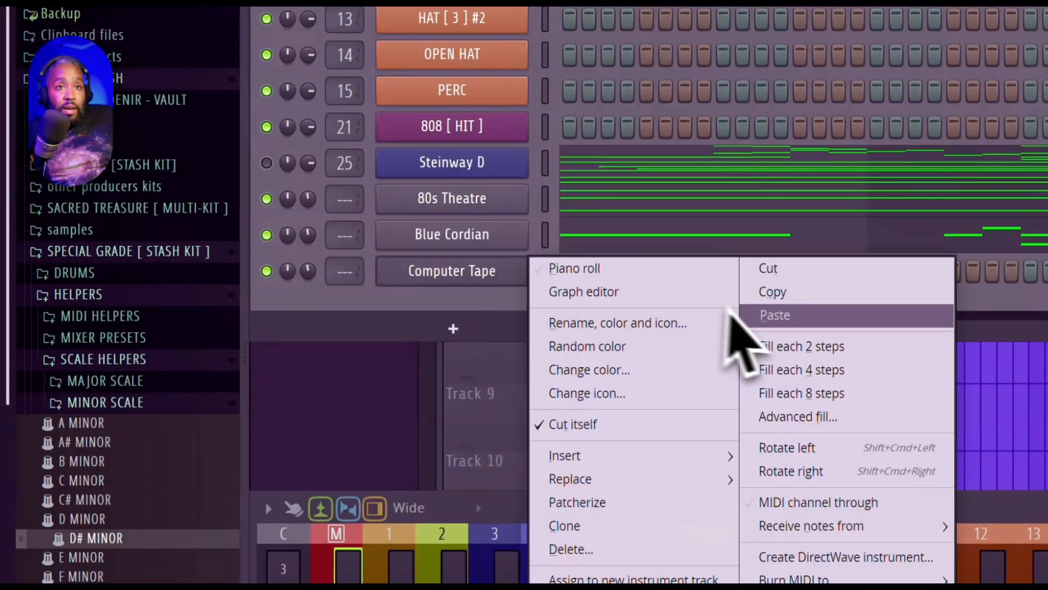
click(734, 315)
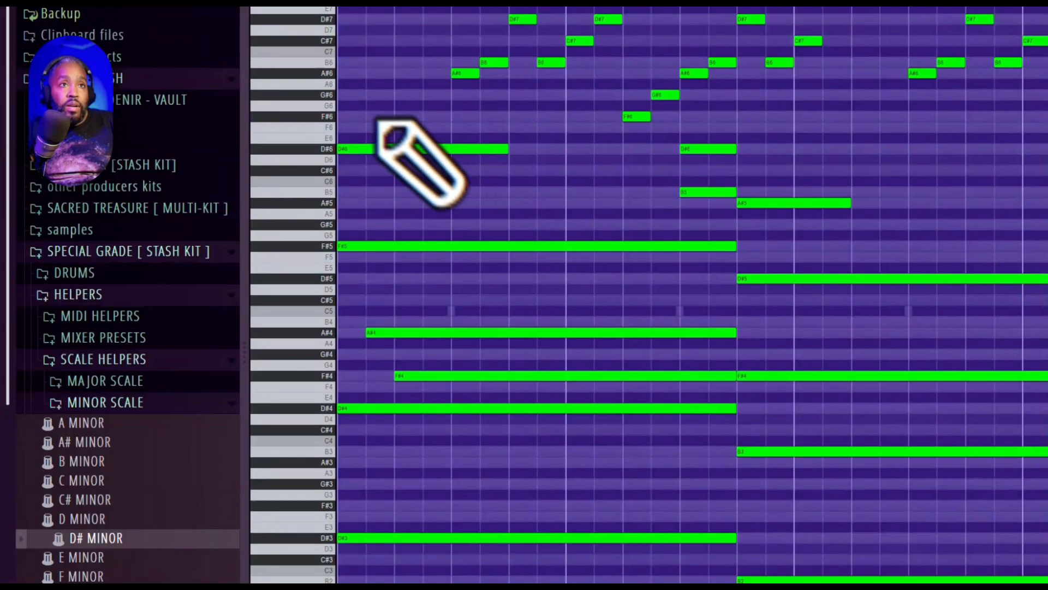
Remove the chord and main melody notes from the Computer Tape piano roll, keeping only the high counter-melody.
drag(340, 90, 552, 589)
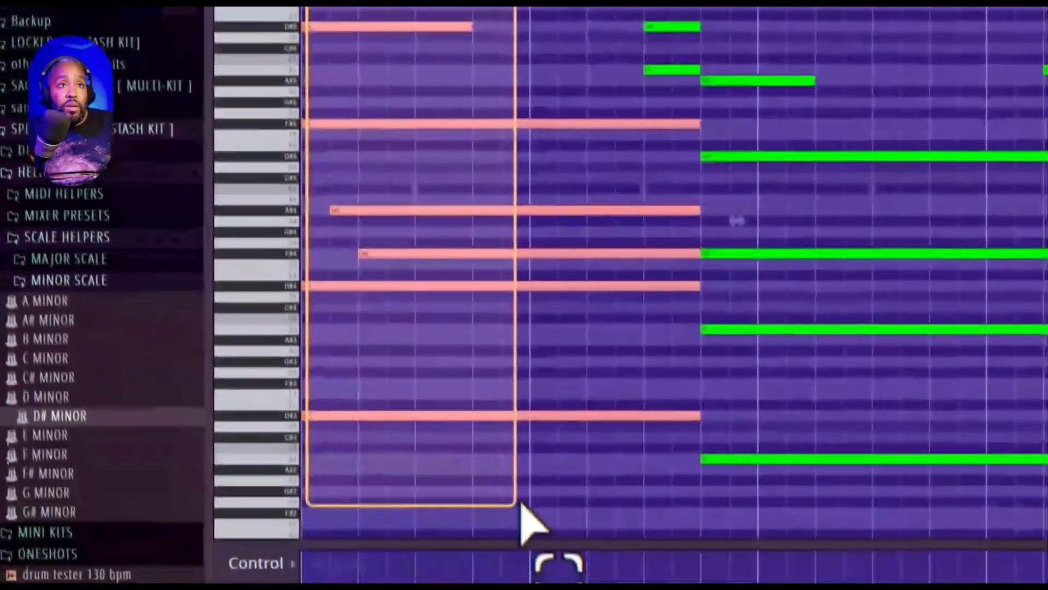
drag(521, 505, 521, 505)
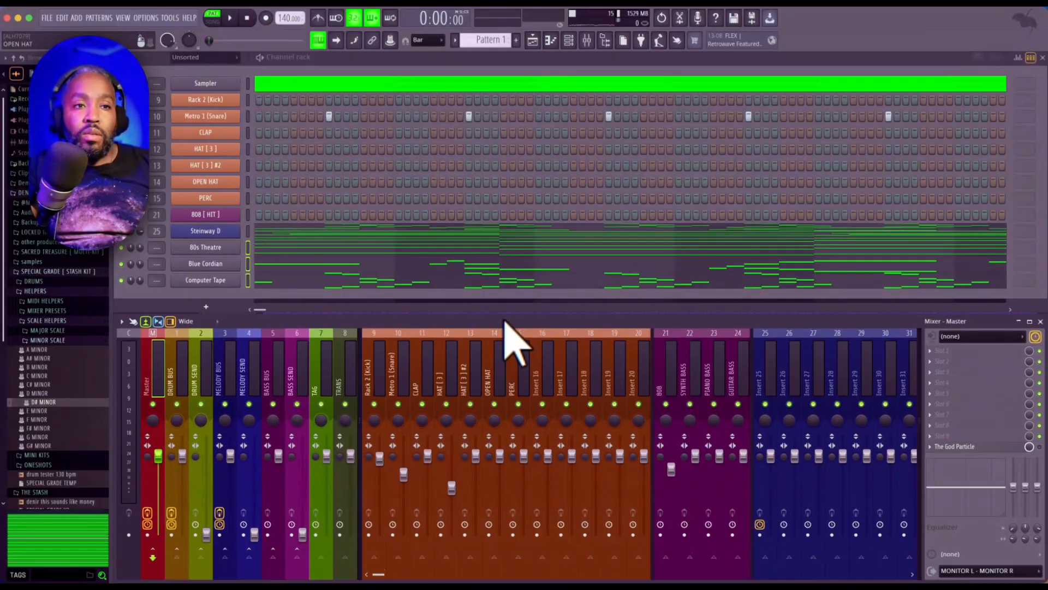
Route the selected 80s Theatre, Blue Cordian and Computer Tape channels to consecutive mixer tracks starting from Insert 26, and start playback.
scroll(380, 576, down, 4)
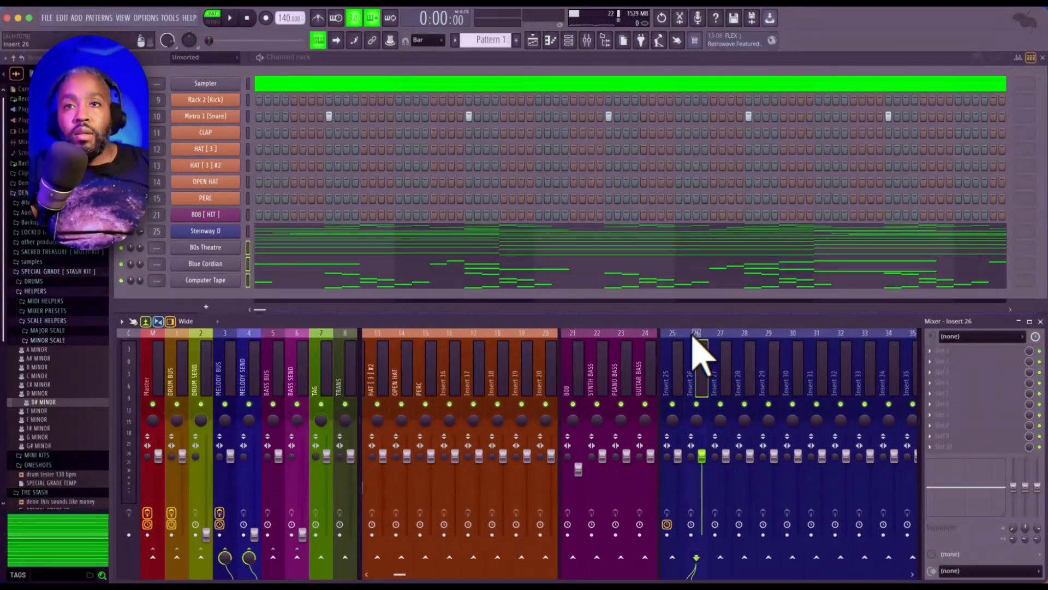
right_click(697, 342)
mouse_move(808, 380)
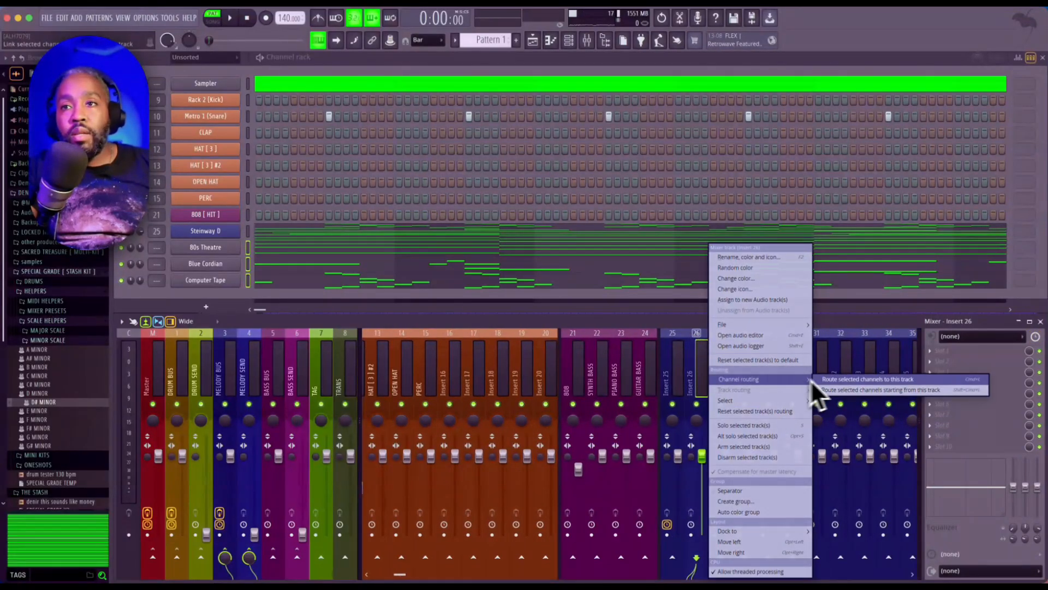
click(844, 389)
key(space)
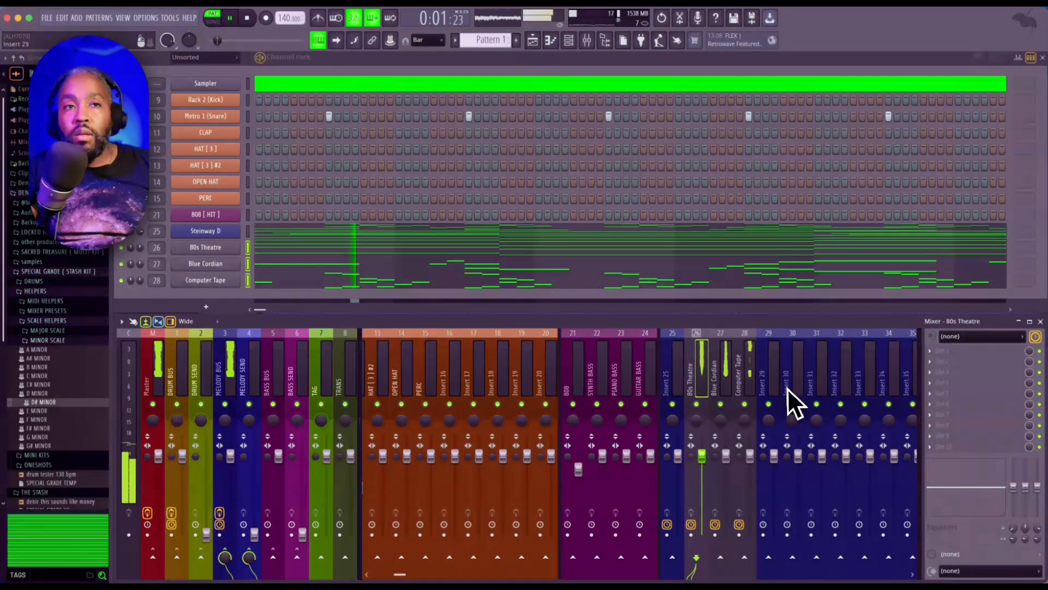
Add Cymatics Illusion to the Computer Tape mixer track and set its loop length to 2 bars.
click(228, 349)
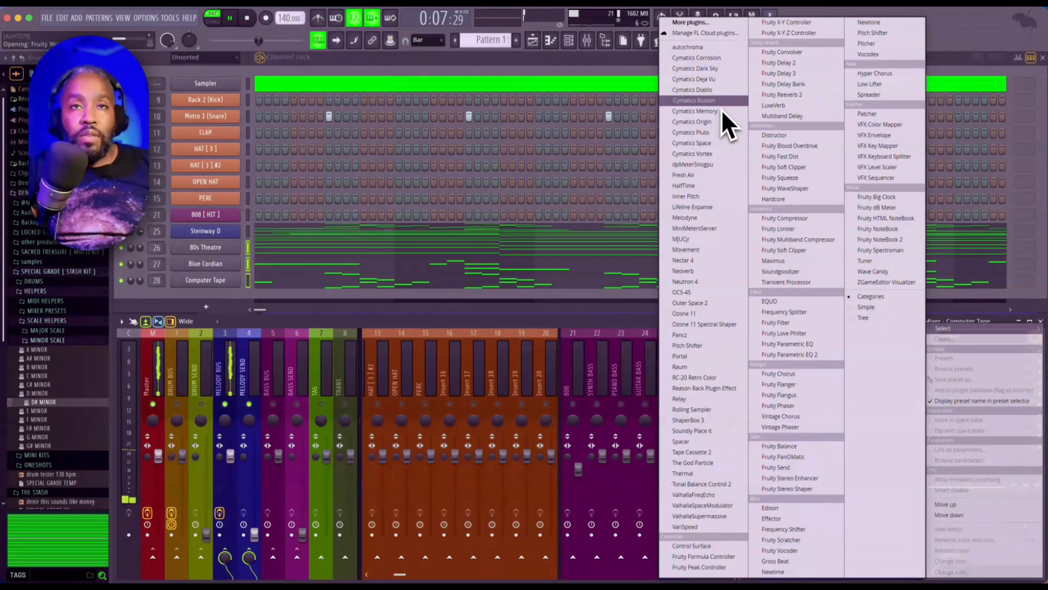
click(722, 110)
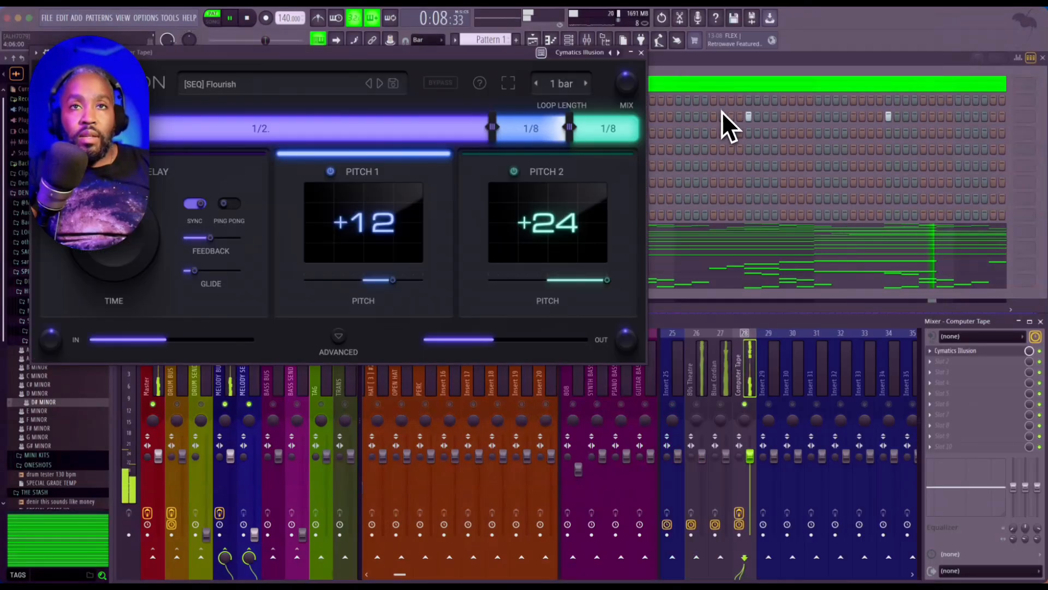
click(586, 84)
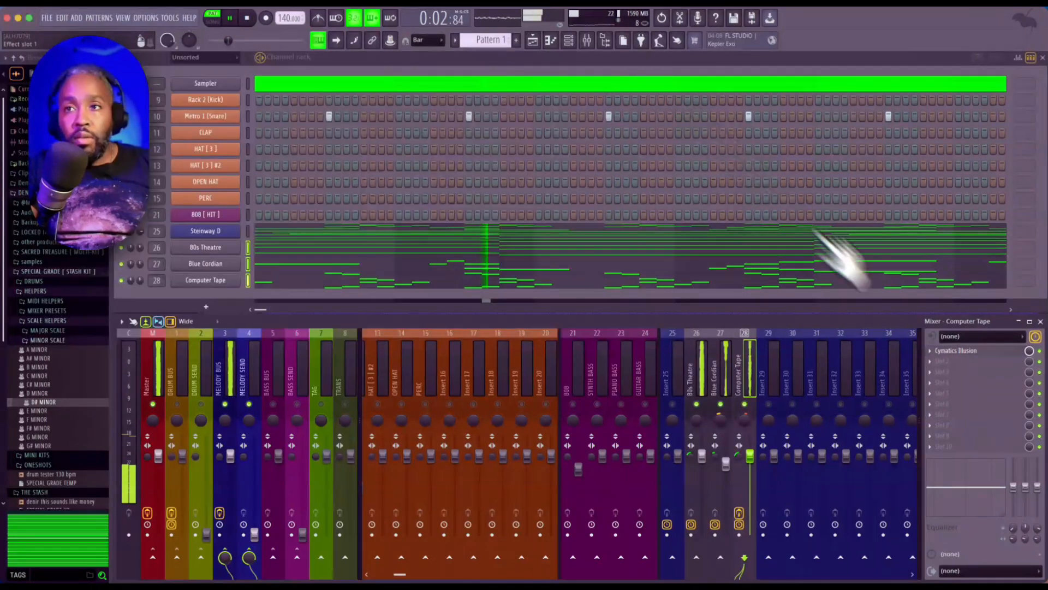
Switch Cymatics Illusion on the Computer Tape track to the [SEQ] Low Fidelity preset and set the loop length to 1 bar.
click(950, 351)
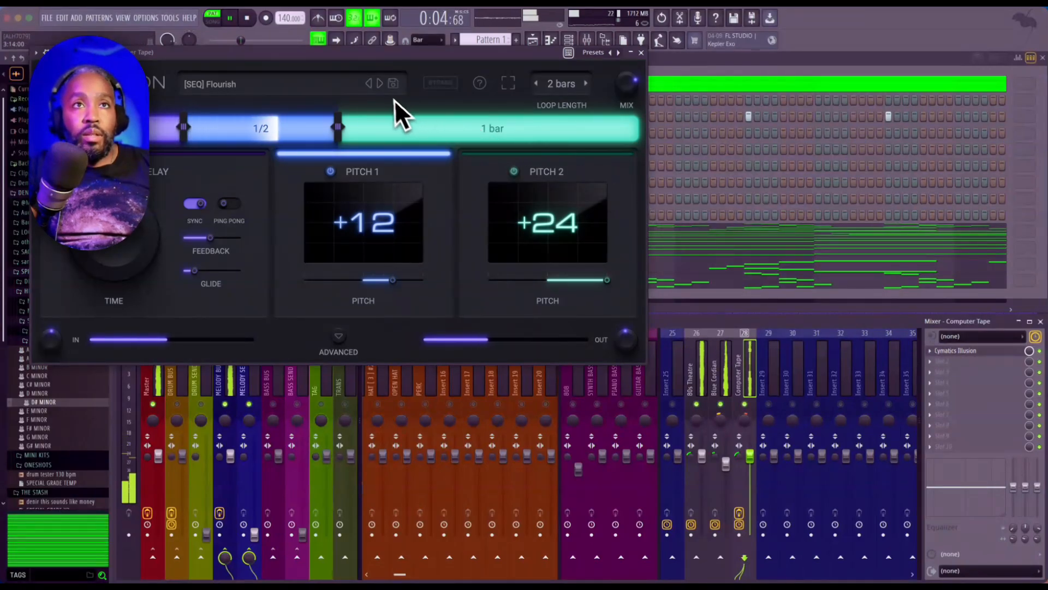
click(380, 83)
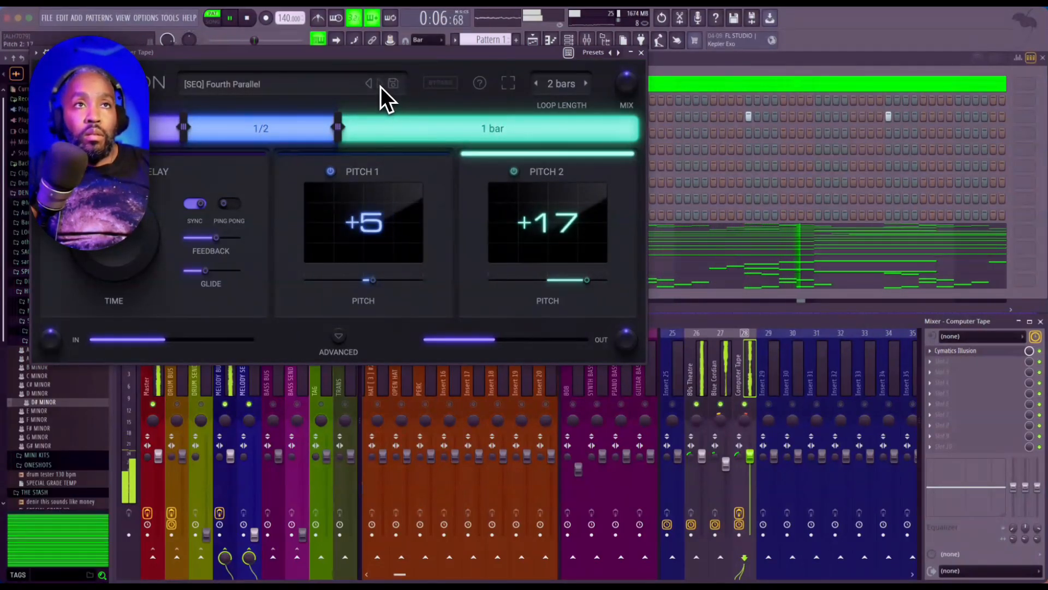
click(380, 83)
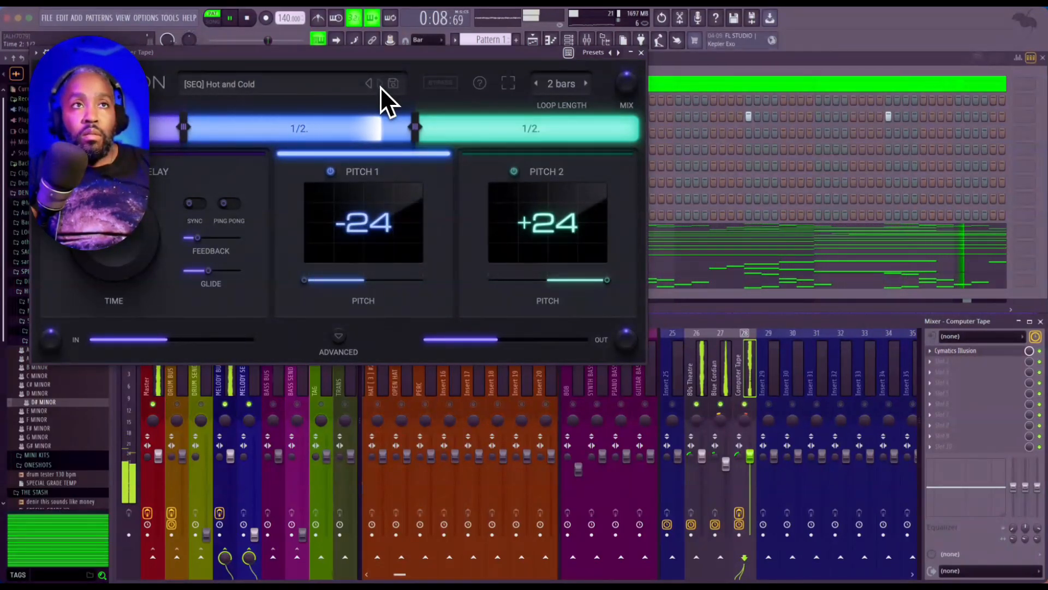
click(380, 85)
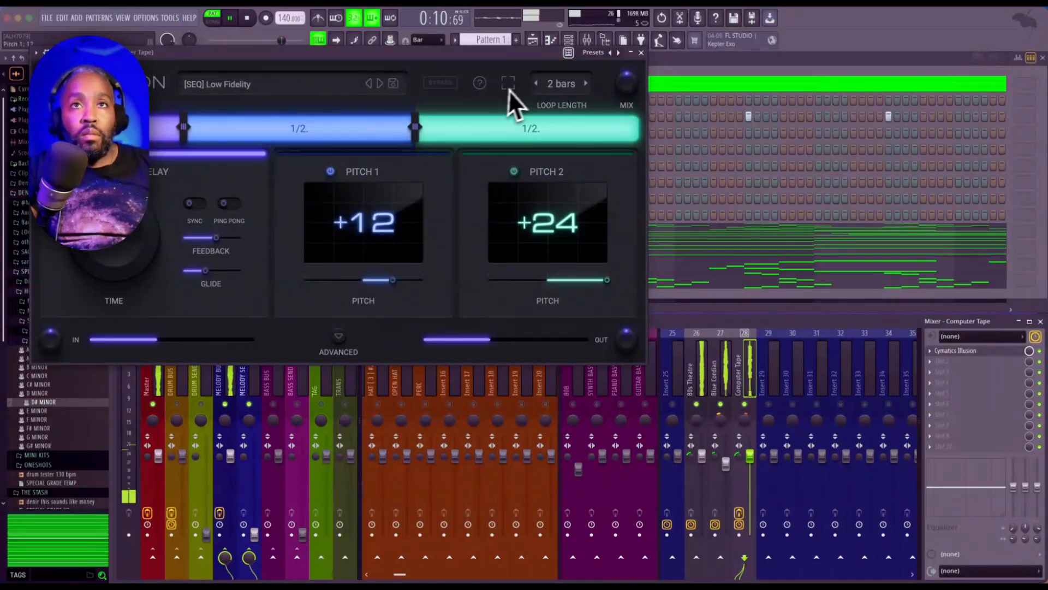
click(536, 84)
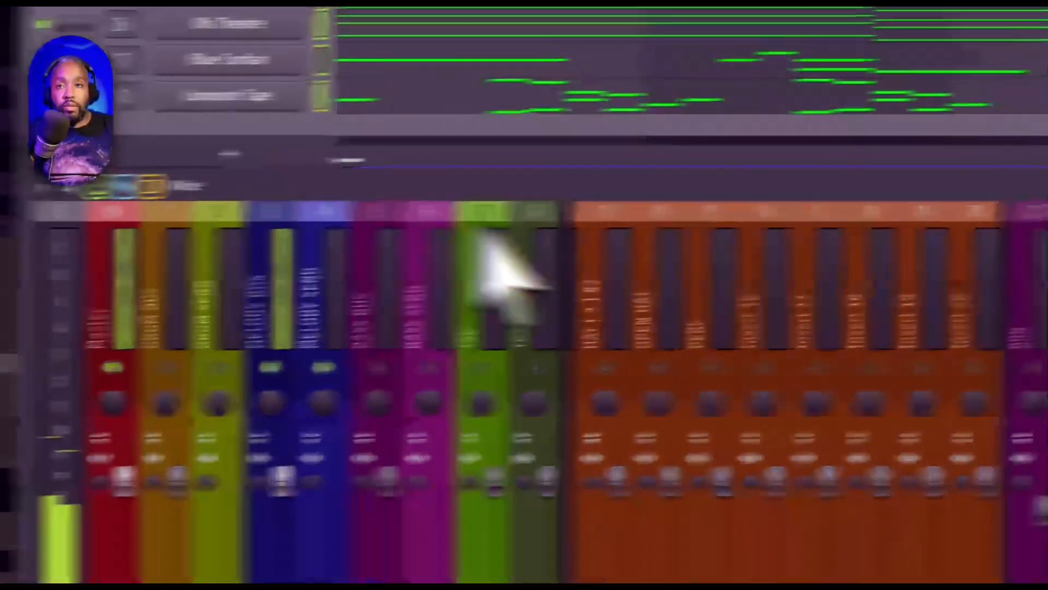
Add RC-20 Retro Color after Neutron 4 on the MELODY BUS, load the Sad Piano preset, and close the plugin window.
click(693, 342)
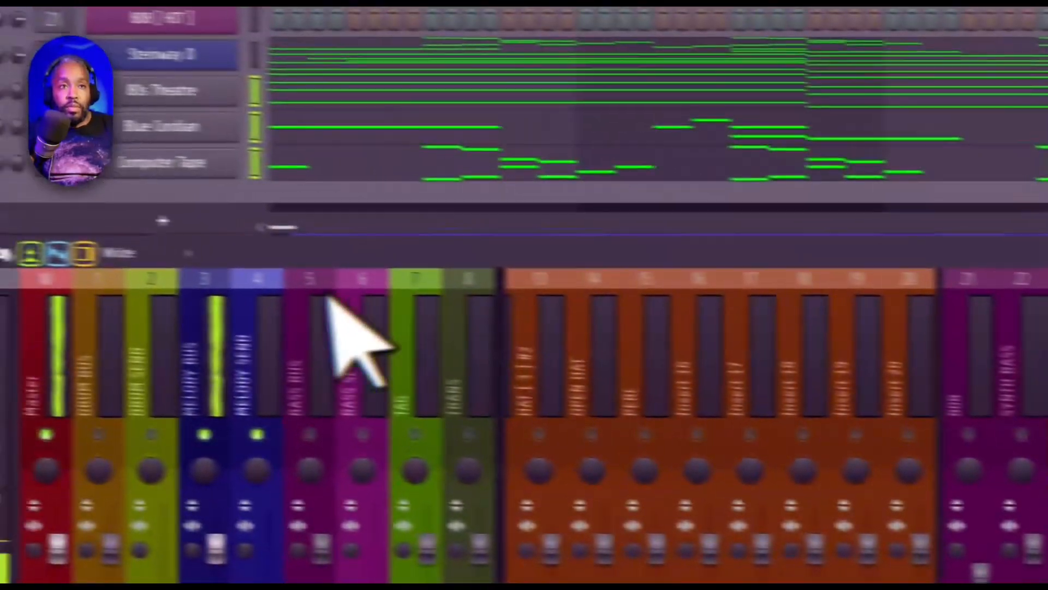
click(301, 288)
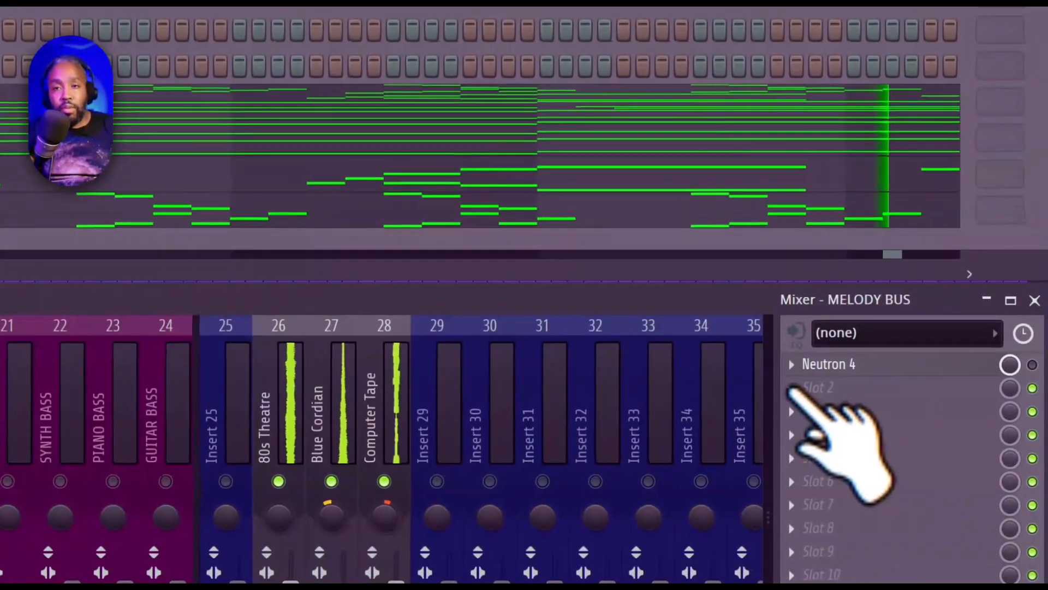
click(788, 391)
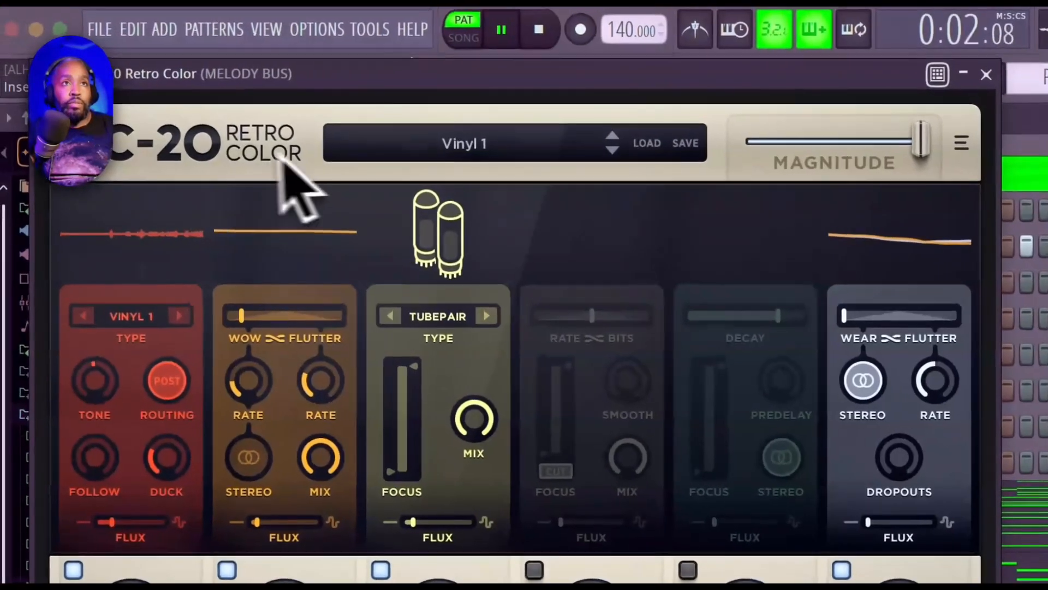
click(456, 155)
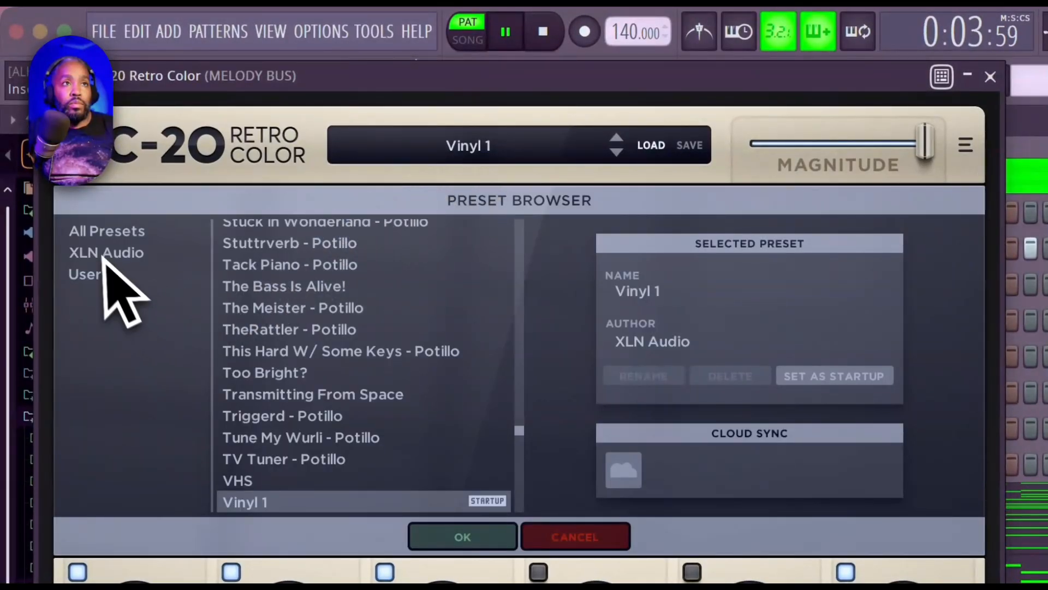
click(303, 224)
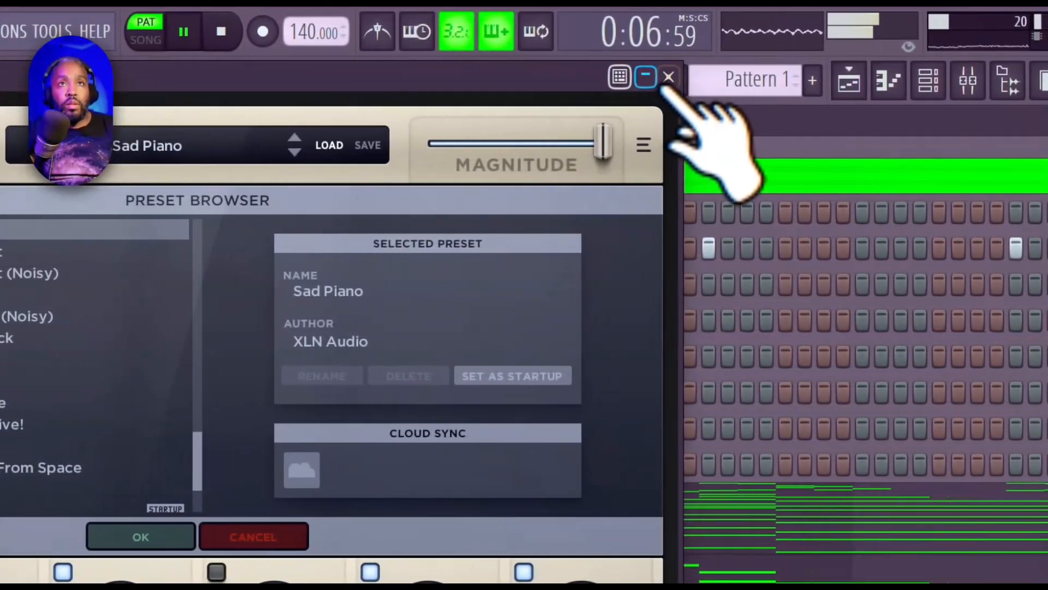
click(991, 77)
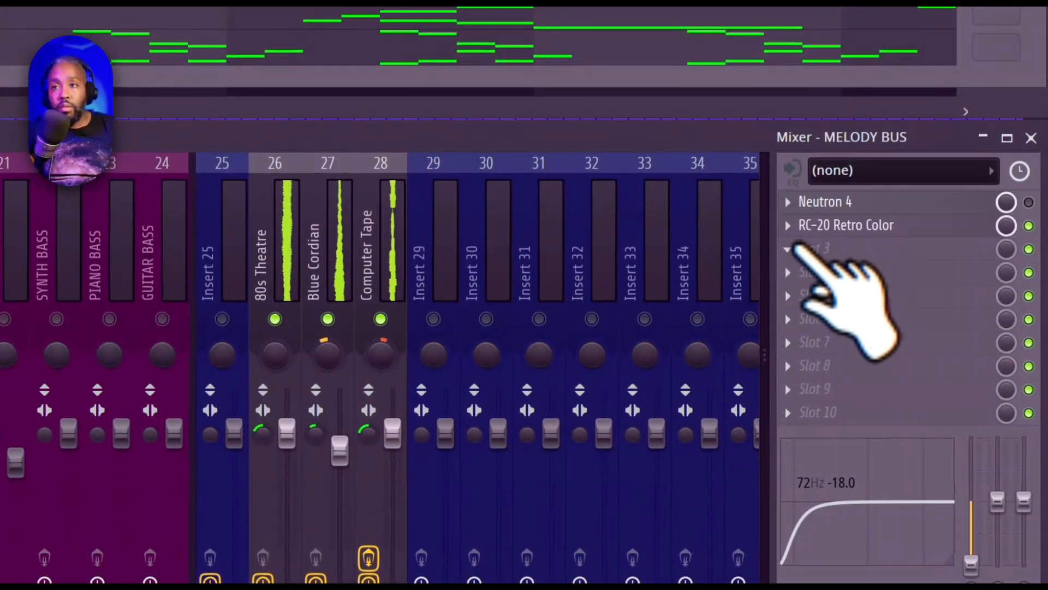
Add HalfTime after RC-20 Retro Color on the MELODY BUS and turn one of its dials down.
click(789, 250)
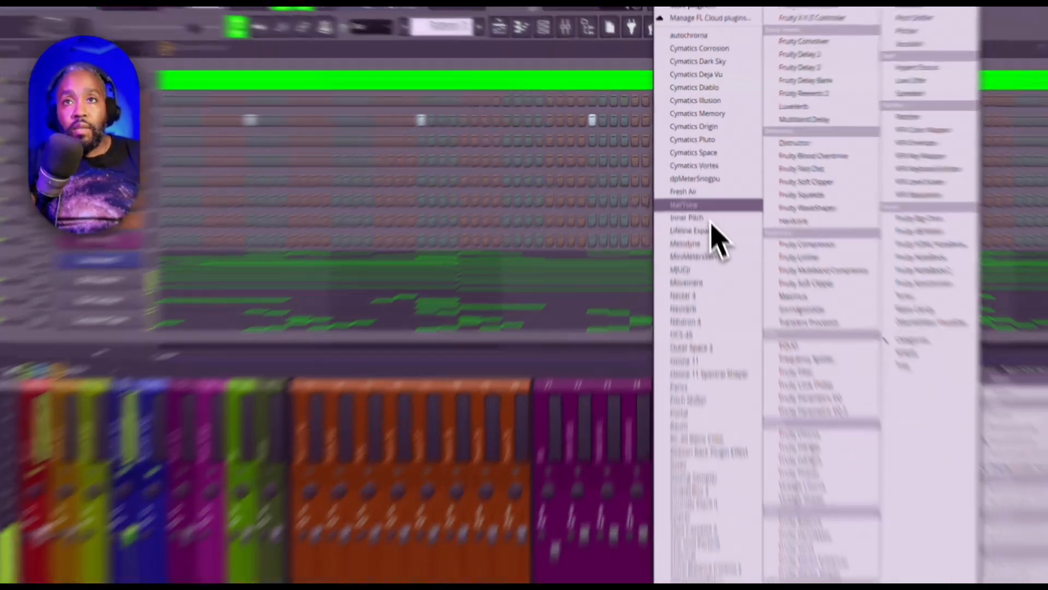
click(713, 186)
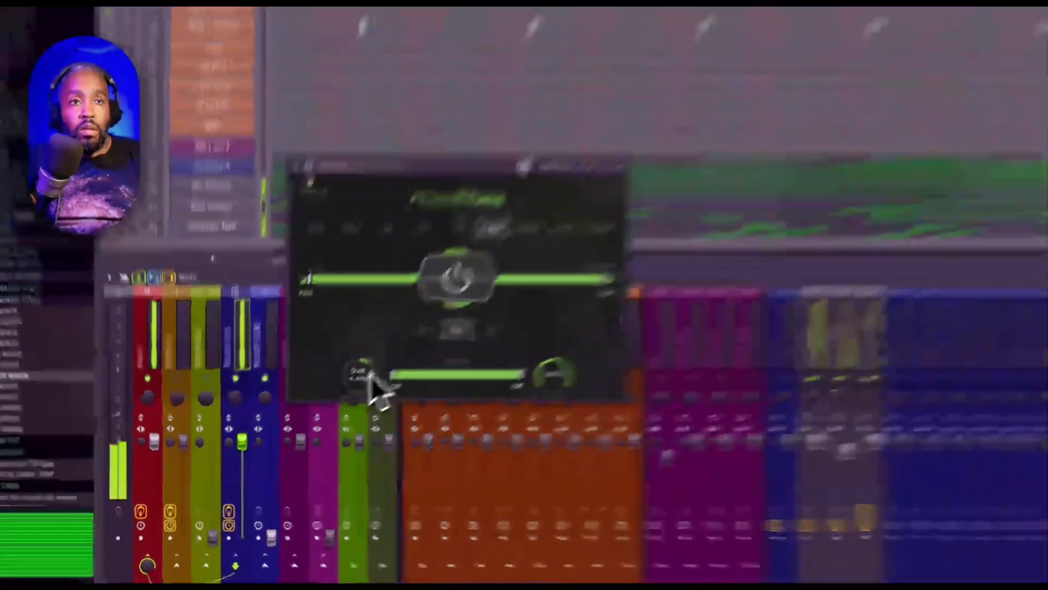
drag(331, 403, 337, 445)
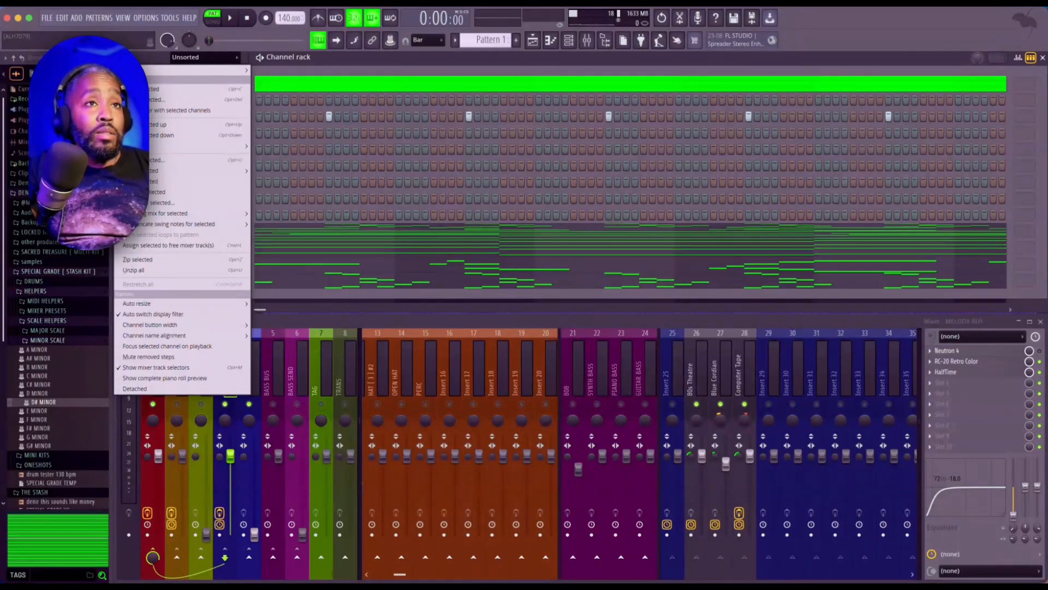
Transpose the selected Steinway D, 80s Theatre, Blue Cordian and Computer Tape channels together.
mouse_move(191, 70)
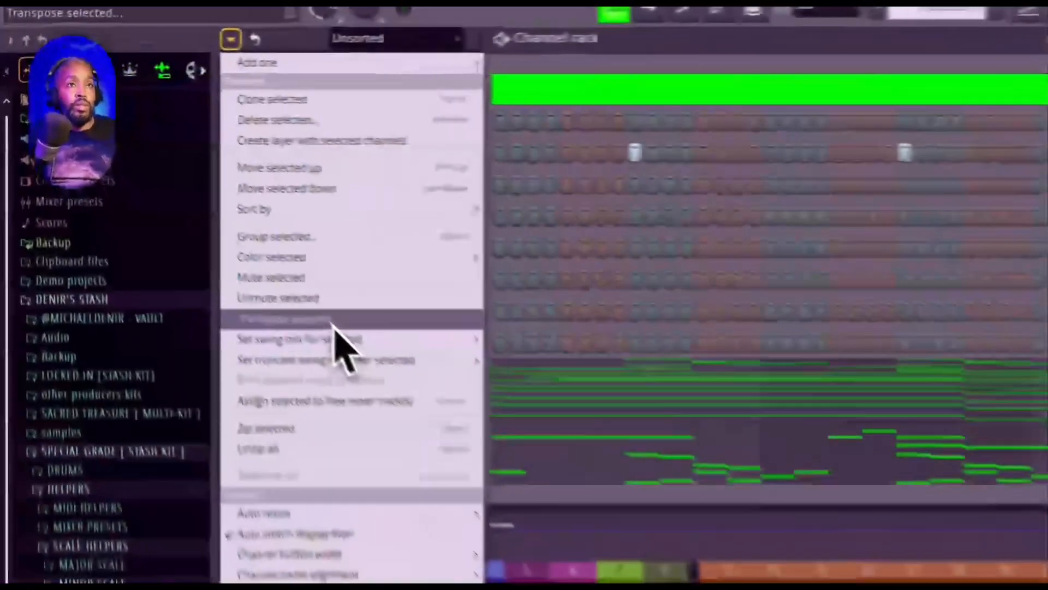
click(173, 205)
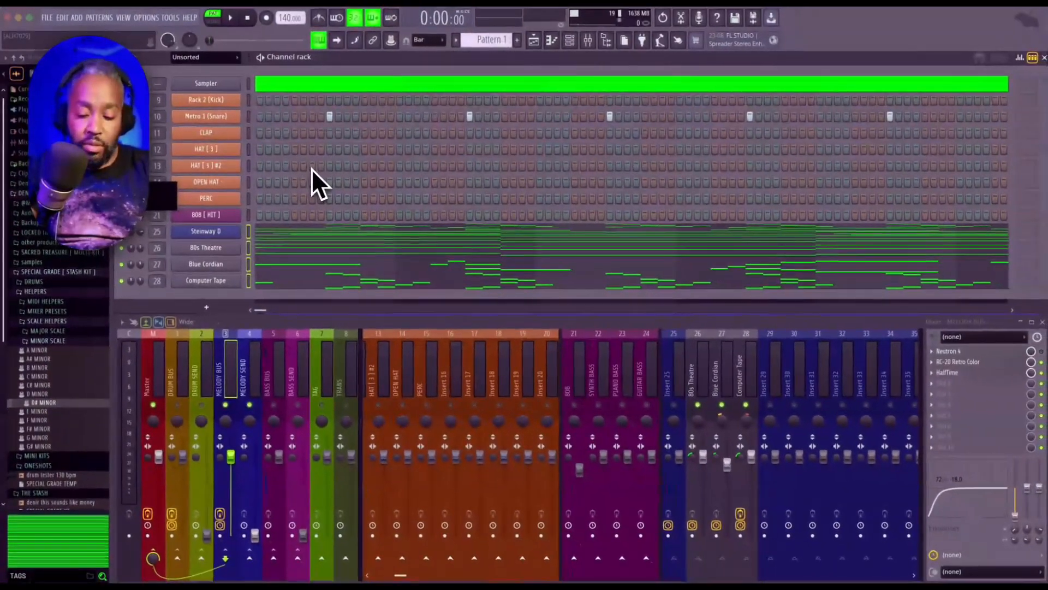
key(BackSpace)
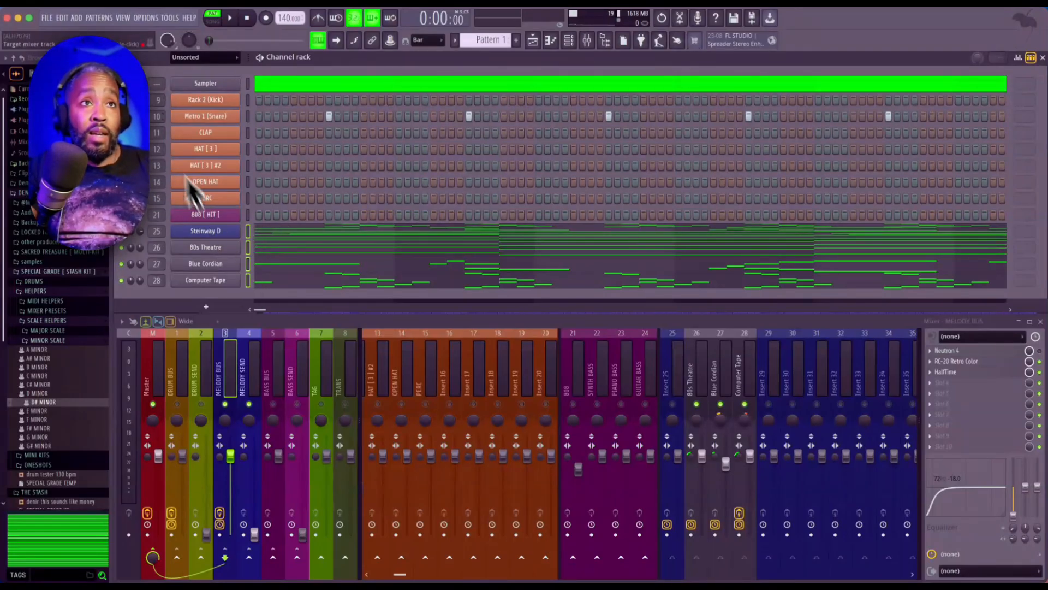
click(119, 57)
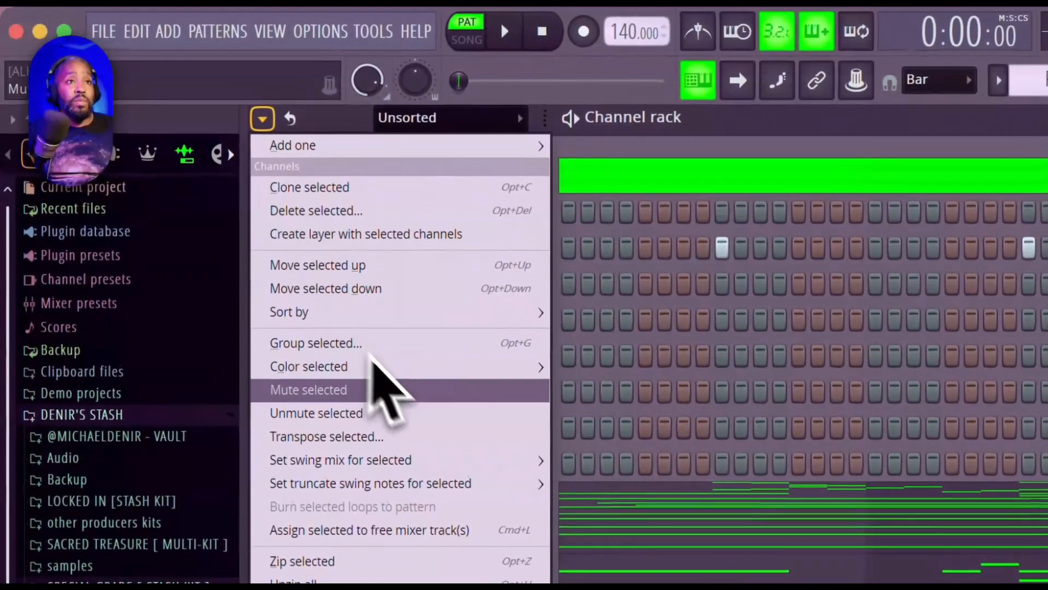
click(744, 129)
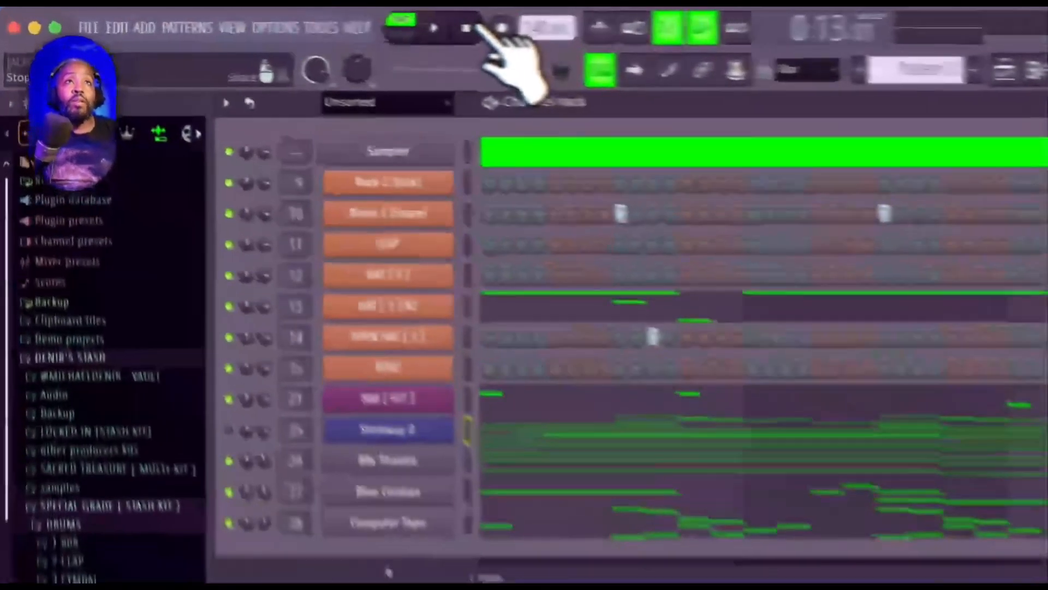
Stop the pattern's playback.
click(473, 27)
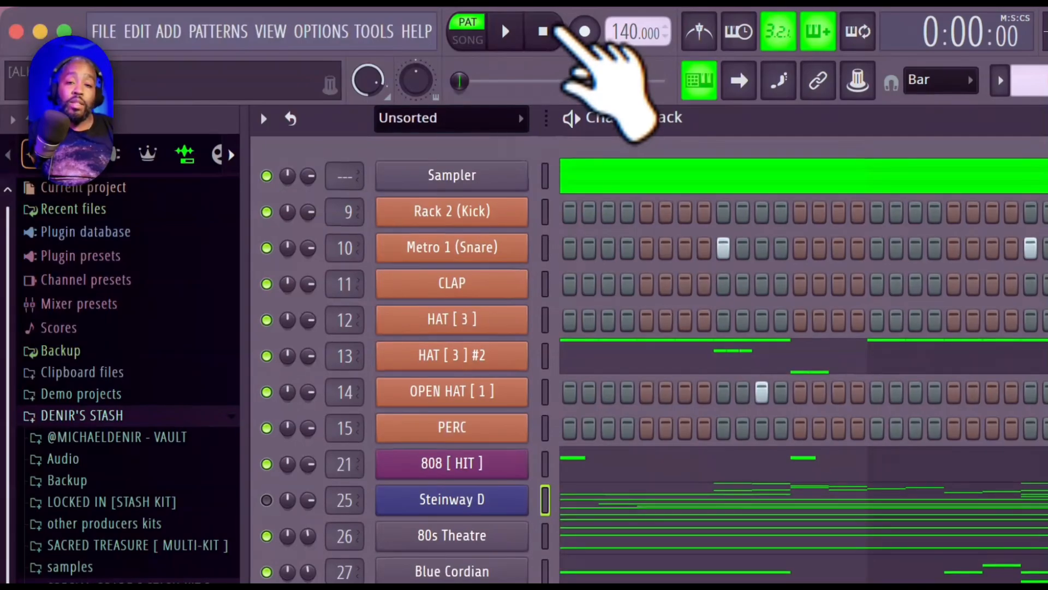